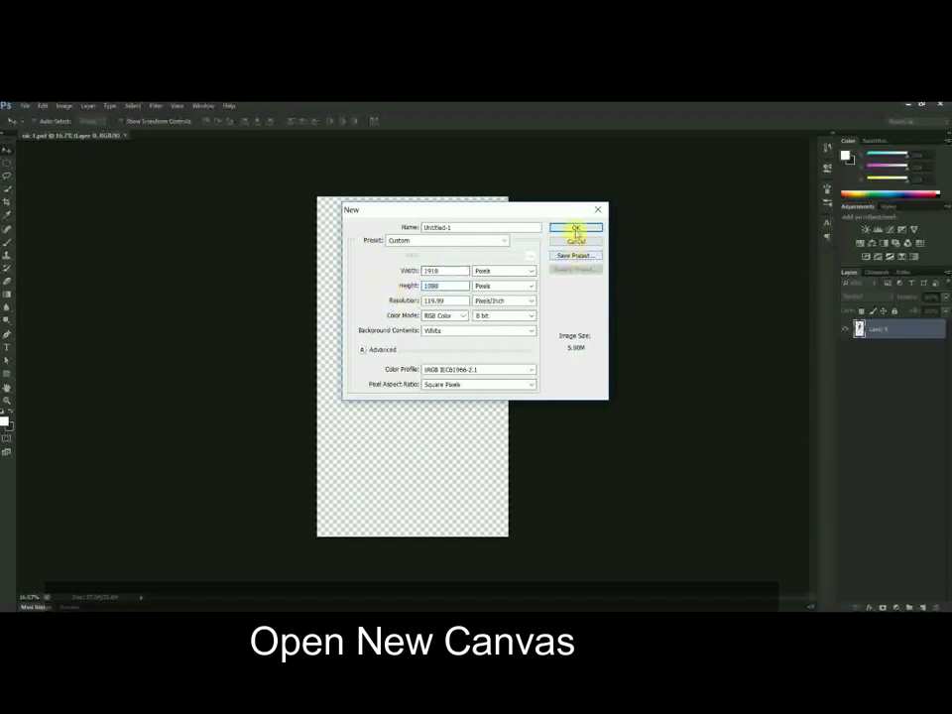
# - Create a 1910 × 1080 px RGB canvas with white contents and convert its background into a regular layer
pyautogui.click(576, 228)
pyautogui.doubleClick(909, 329)
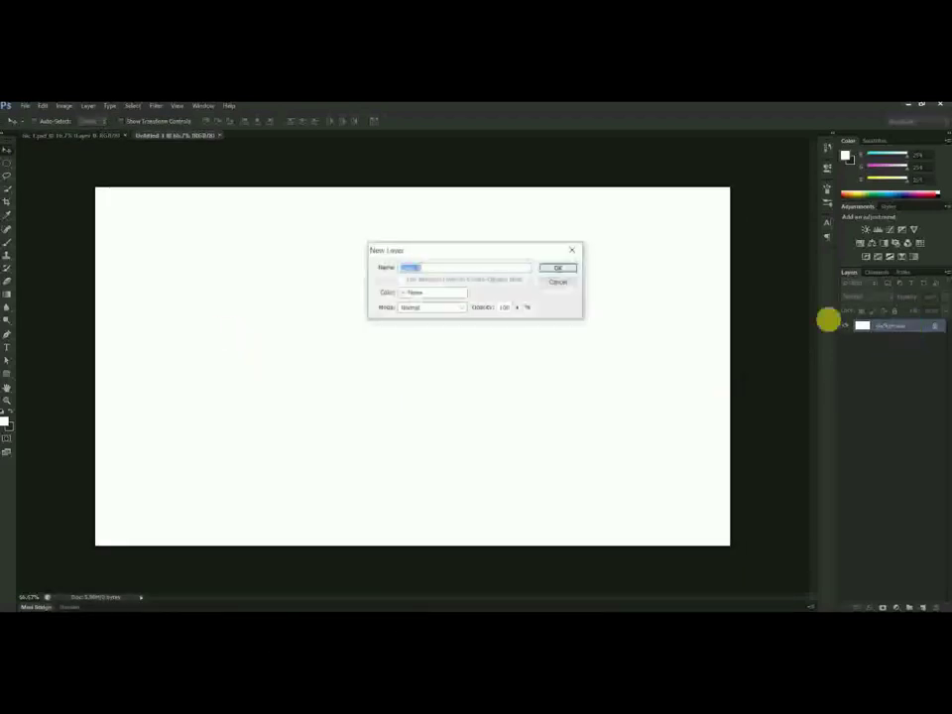
pyautogui.click(572, 268)
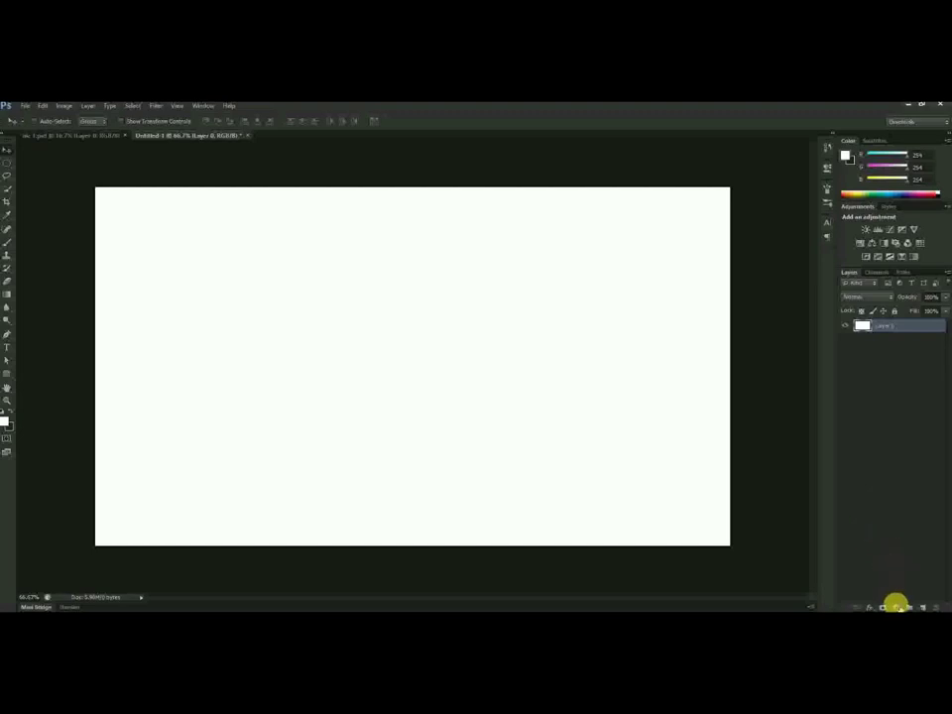
# - Add a Gradient Fill layer above the white layer using the black-to-white gradient
pyautogui.click(895, 606)
pyautogui.click(892, 386)
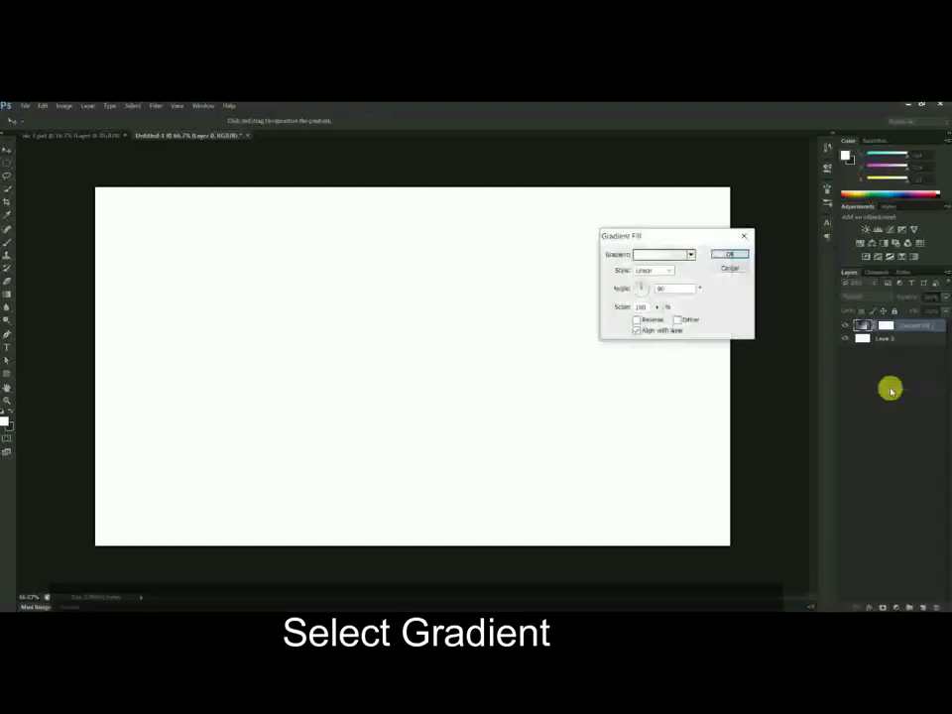
pyautogui.click(688, 254)
pyautogui.click(686, 278)
pyautogui.click(741, 309)
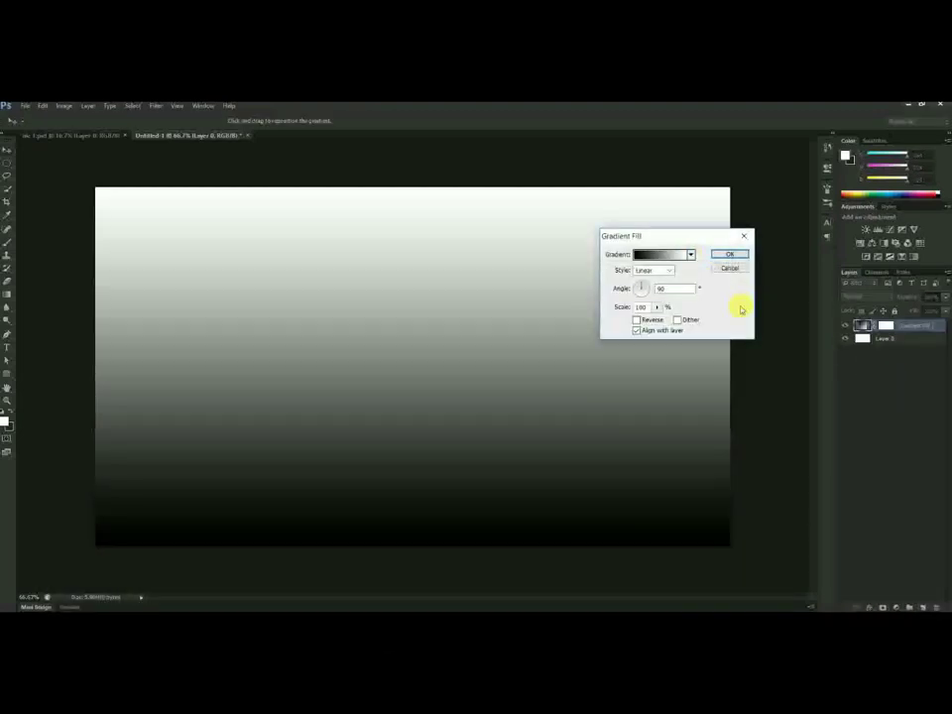
# - Make the gradient fill radial and reversed, with its scale set to 456%
pyautogui.click(671, 271)
pyautogui.click(658, 289)
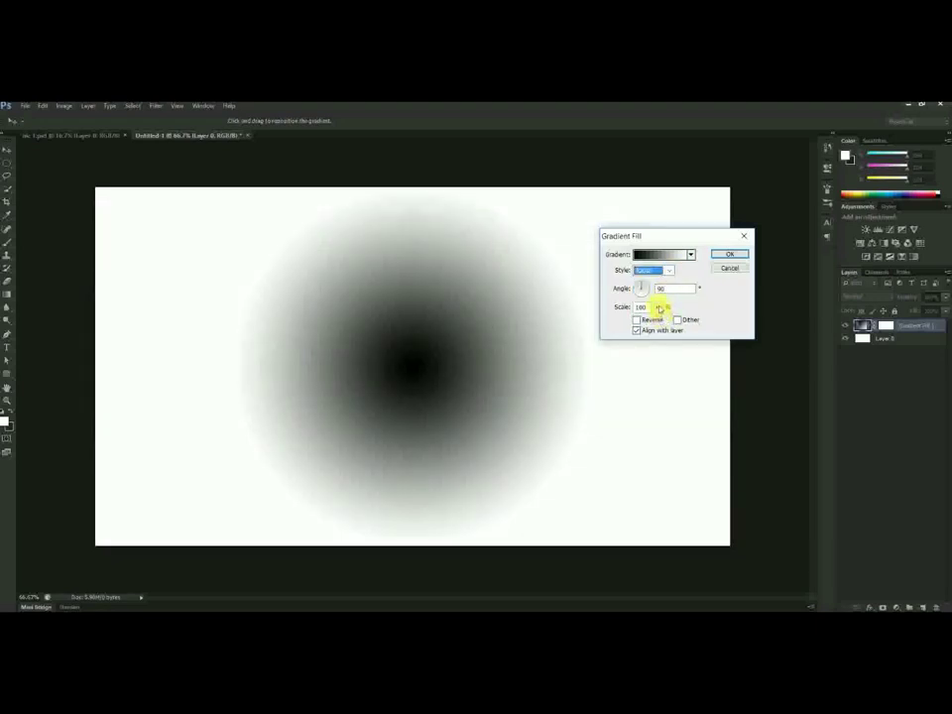
pyautogui.click(636, 320)
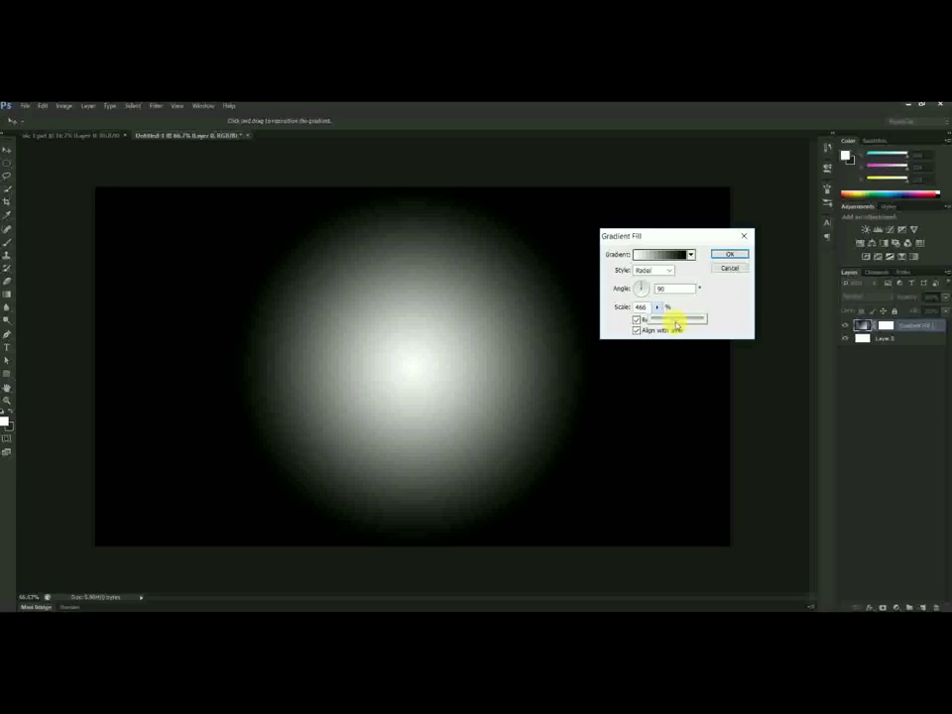
pyautogui.moveTo(675, 325); pyautogui.dragTo(676, 326)
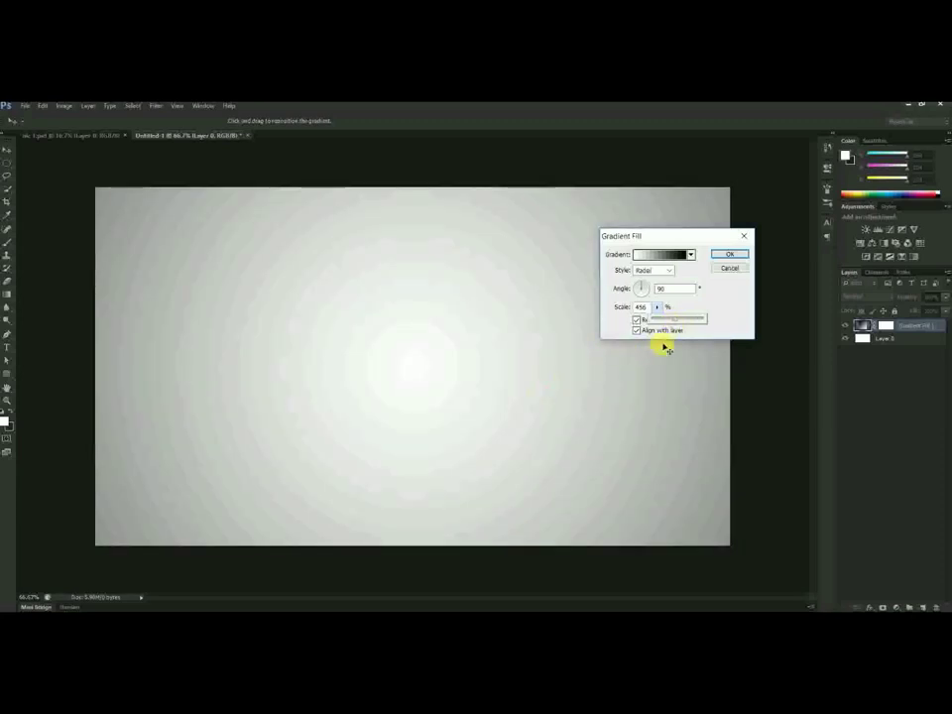
pyautogui.click(728, 255)
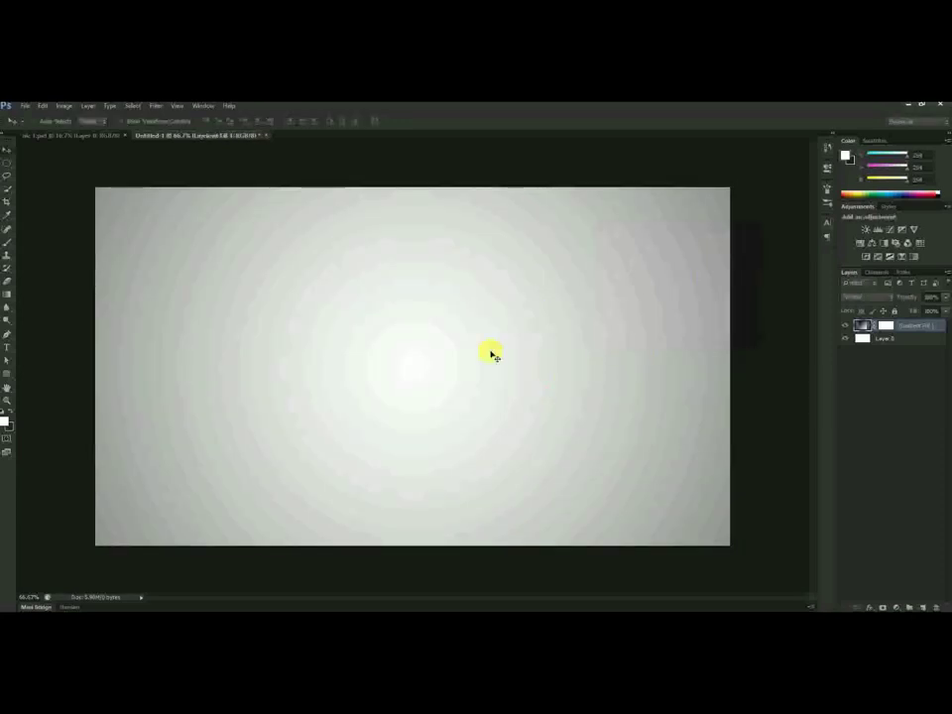
# - Bring the cut-out man from the other open document into the new canvas and move him toward the center
pyautogui.click(106, 136)
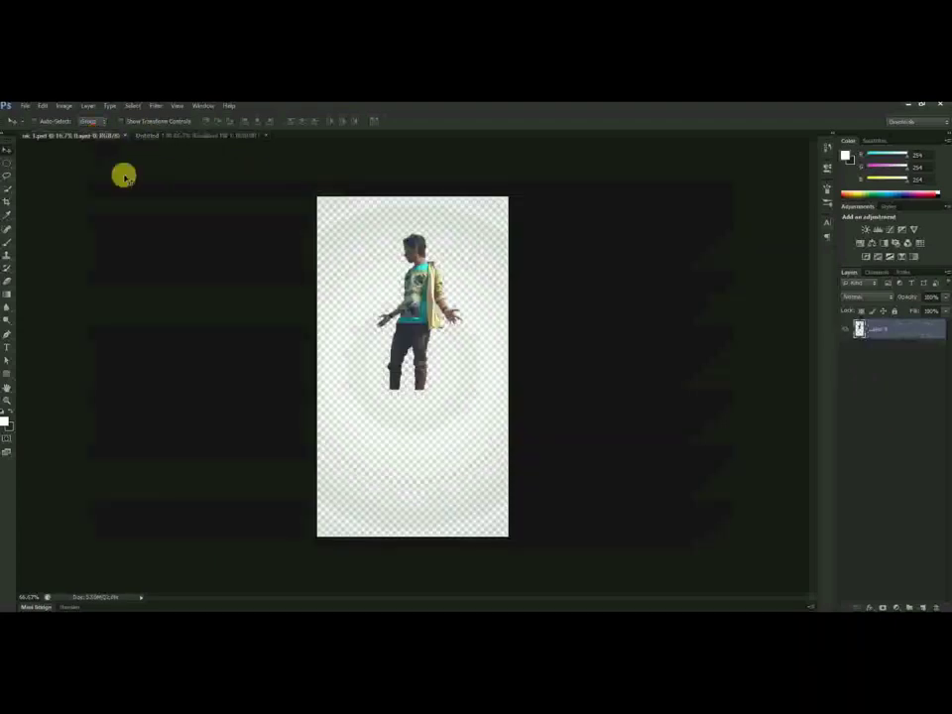
pyautogui.moveTo(416, 308); pyautogui.dragTo(312, 570)
pyautogui.moveTo(552, 357); pyautogui.dragTo(481, 368)
# - Scale and reposition the man with Free Transform so he stands centered with his legs reaching the canvas's lower edge
pyautogui.hotkey('ctrl', 't')
pyautogui.moveTo(577, 391); pyautogui.dragTo(519, 350)
pyautogui.moveTo(393, 447); pyautogui.dragTo(437, 392)
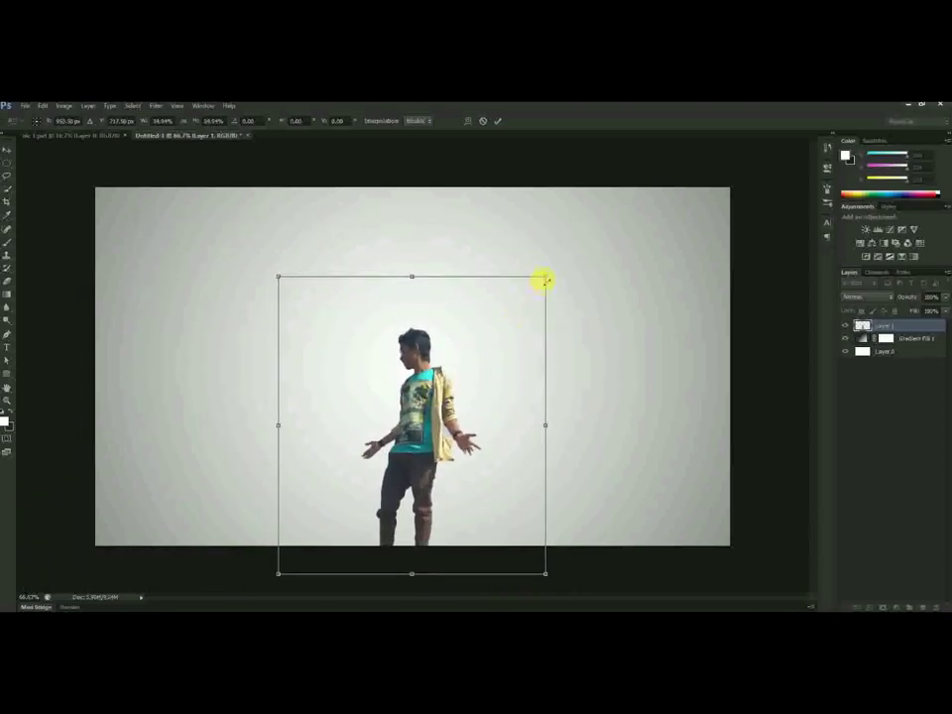
pyautogui.moveTo(546, 280); pyautogui.dragTo(567, 250)
pyautogui.moveTo(443, 362); pyautogui.dragTo(452, 345)
pyautogui.moveTo(576, 232); pyautogui.dragTo(582, 226)
pyautogui.press('Return')
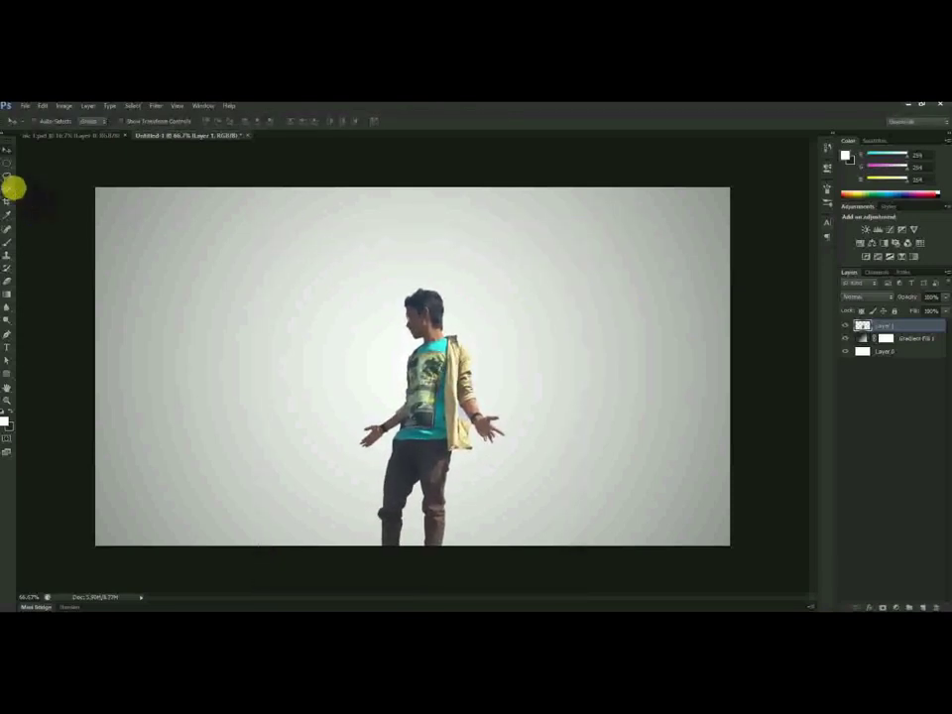
# - Brighten the man's layer with a Levels adjustment by raising the midtones and lowering the white input level
pyautogui.click(7, 174)
pyautogui.click(63, 105)
pyautogui.moveTo(179, 136)
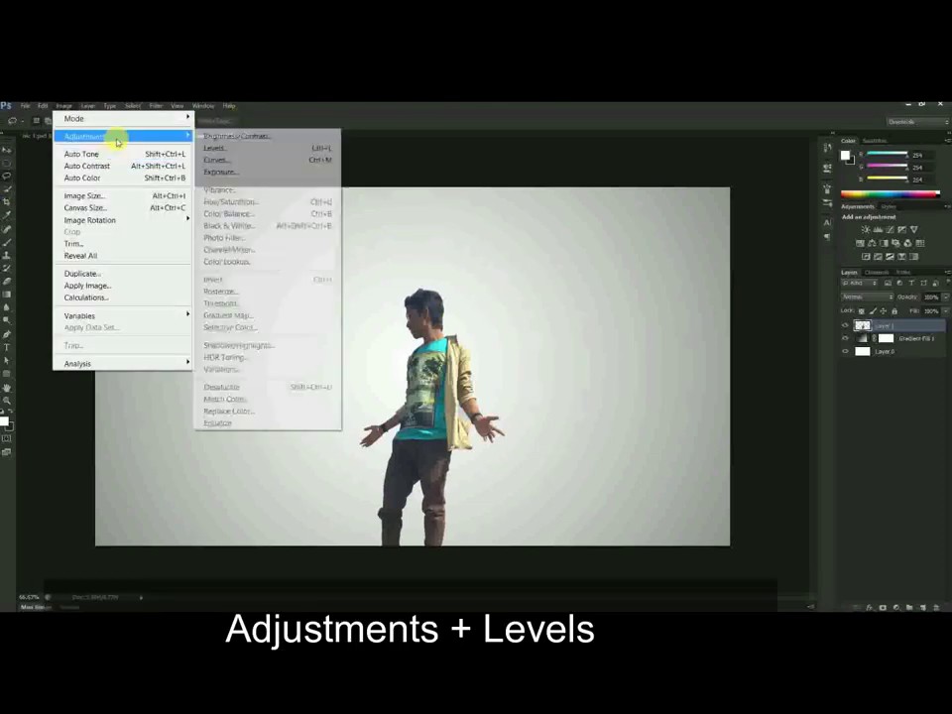
pyautogui.click(220, 146)
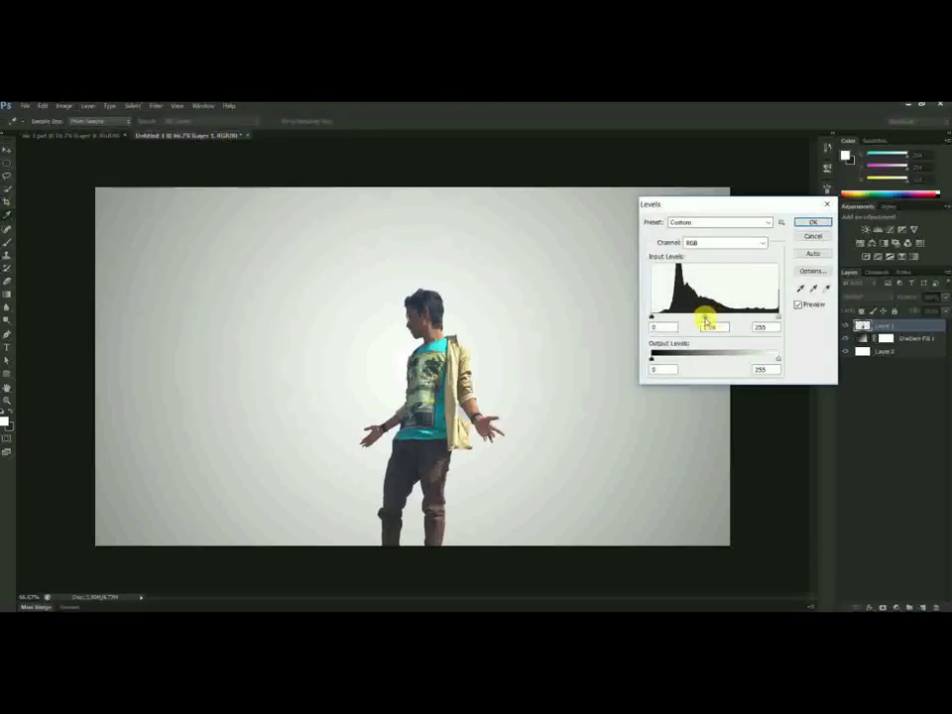
pyautogui.moveTo(706, 319); pyautogui.dragTo(698, 319)
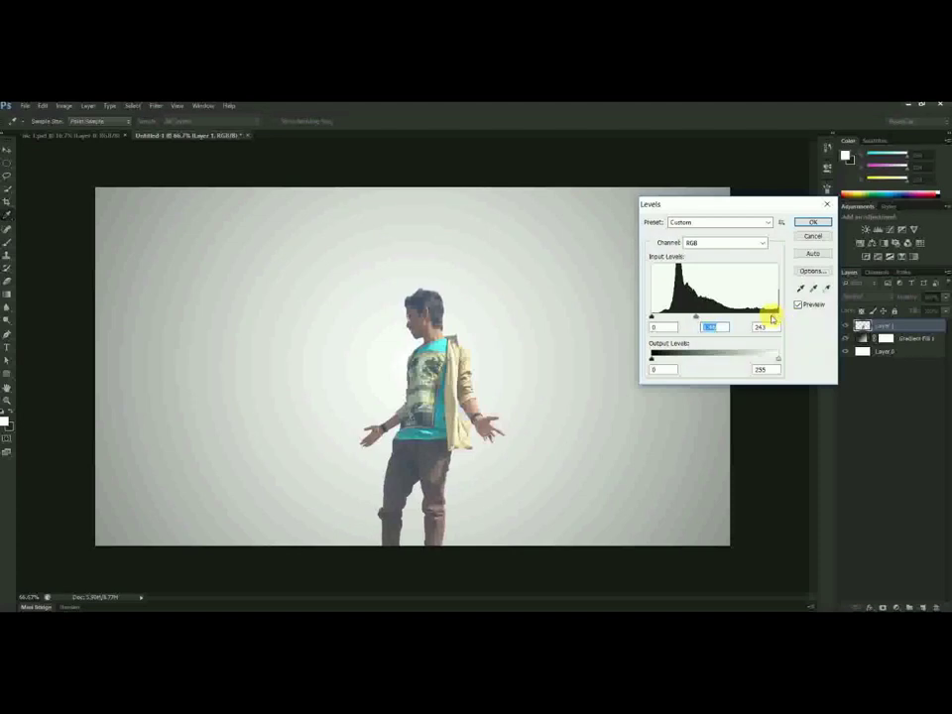
pyautogui.moveTo(771, 318); pyautogui.dragTo(759, 318)
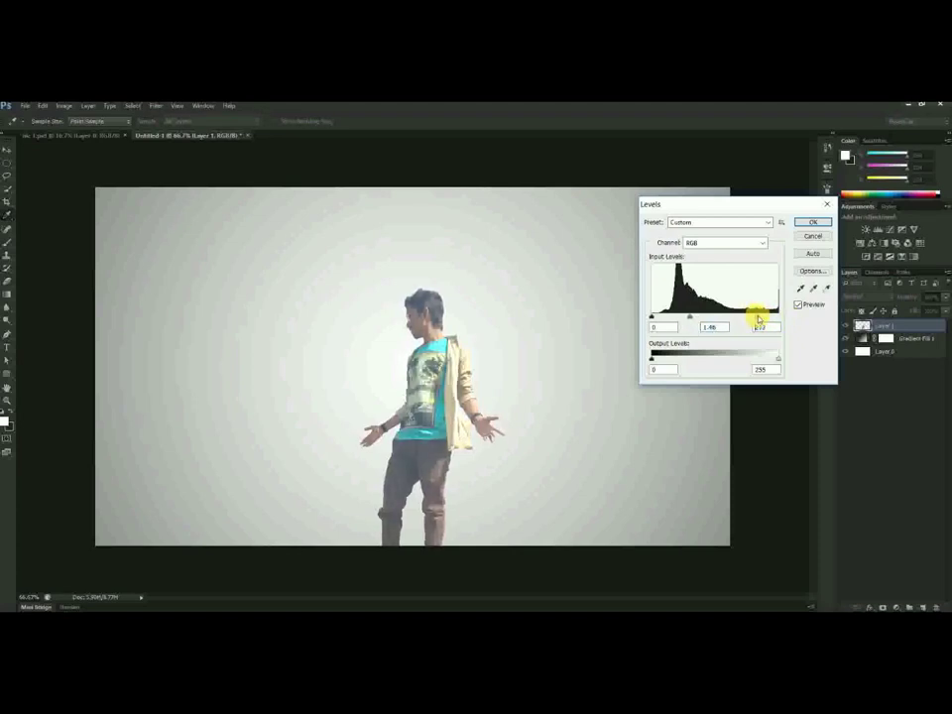
pyautogui.moveTo(691, 320); pyautogui.dragTo(687, 318)
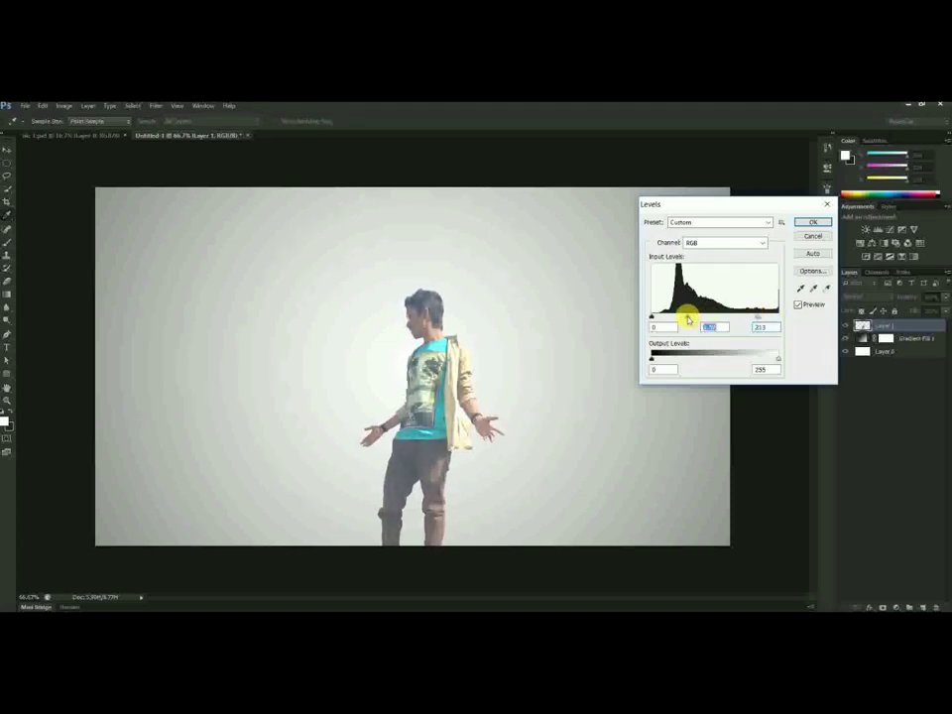
pyautogui.moveTo(759, 319); pyautogui.dragTo(747, 319)
pyautogui.click(810, 221)
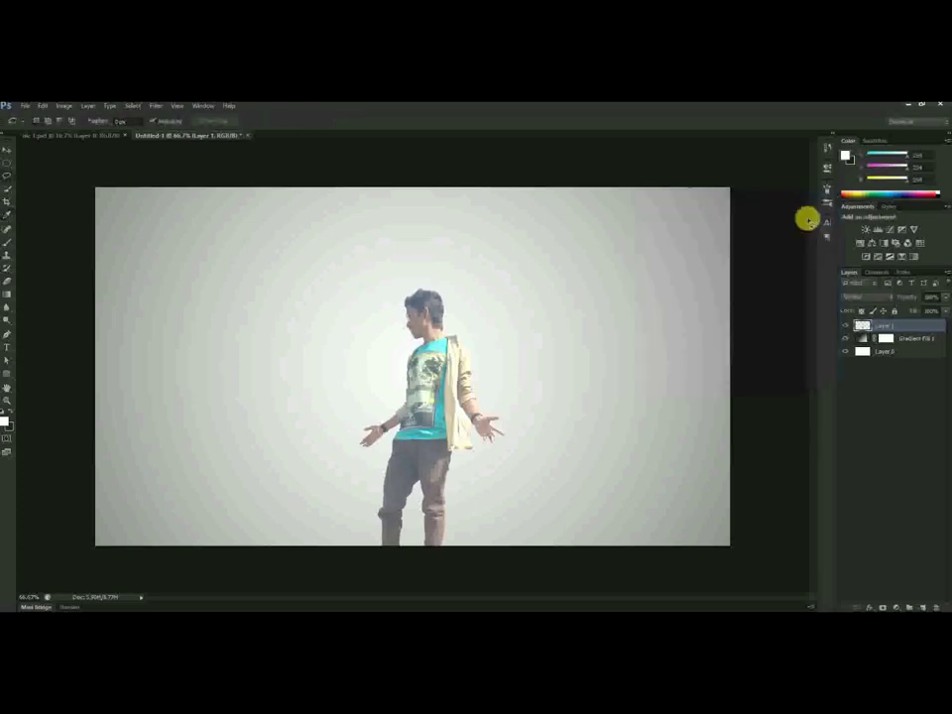
# - Apply a Vibrance adjustment to the man's layer with increased vibrance and saturation at +86
pyautogui.click(64, 105)
pyautogui.moveTo(112, 138)
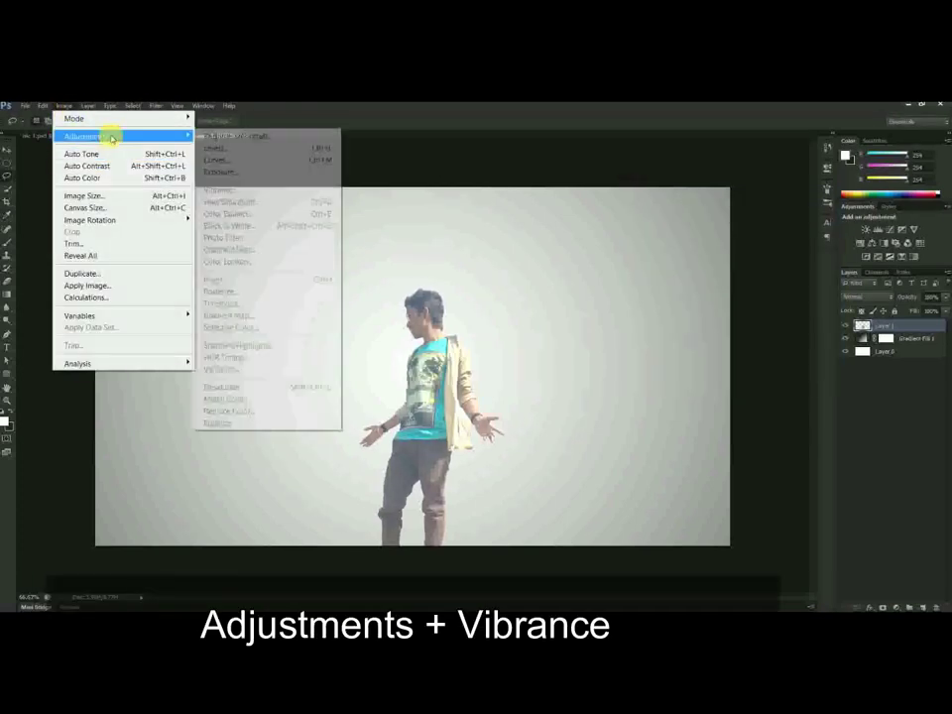
pyautogui.click(252, 192)
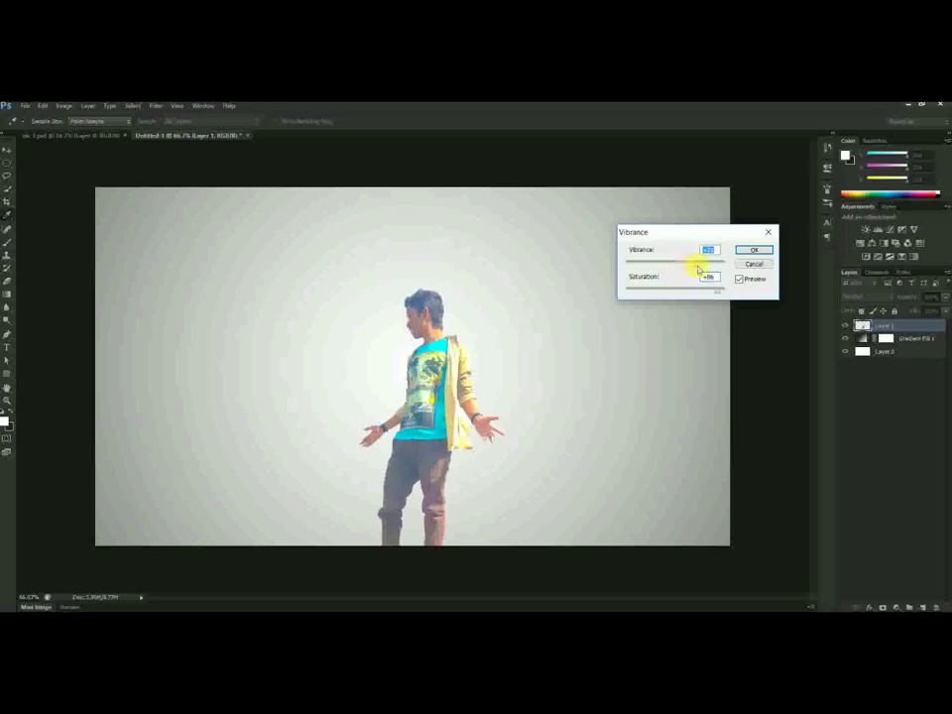
pyautogui.click(766, 254)
pyautogui.press('l')
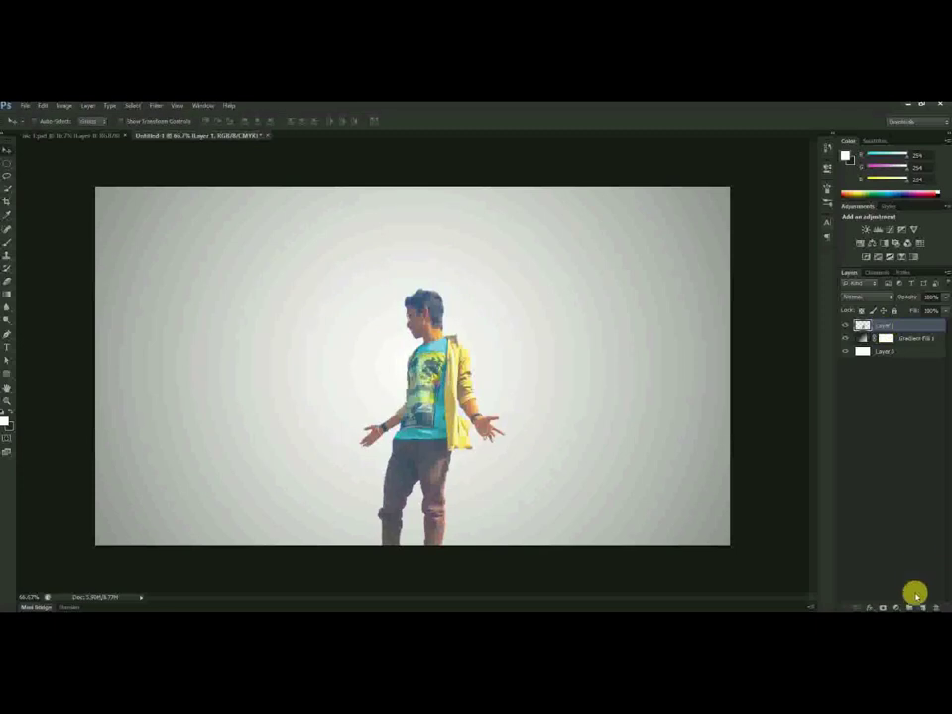
# - Add a new layer above the man and set up the 2376 splatter brush at 316 px with its tip settings open
pyautogui.click(923, 607)
pyautogui.click(8, 241)
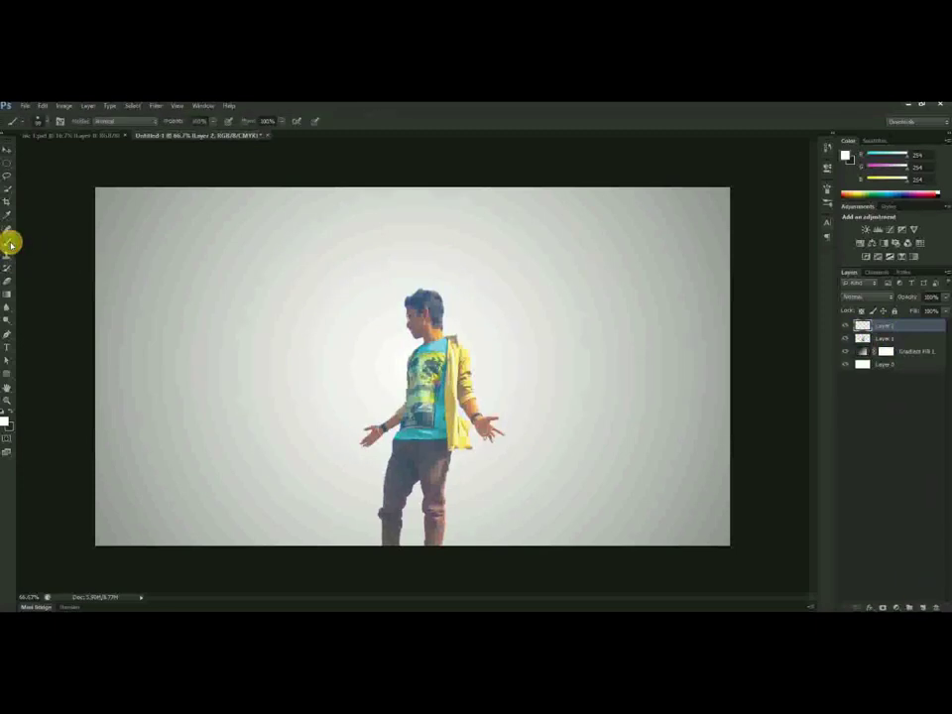
pyautogui.click(45, 121)
pyautogui.click(107, 277)
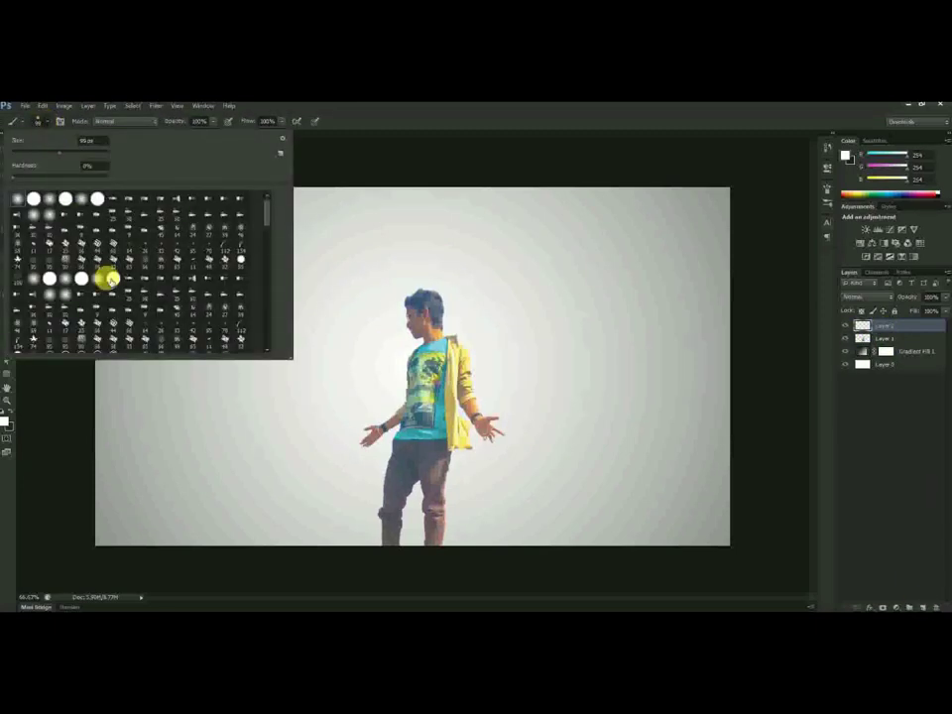
pyautogui.scroll(-10, 109, 279)
pyautogui.click(69, 315)
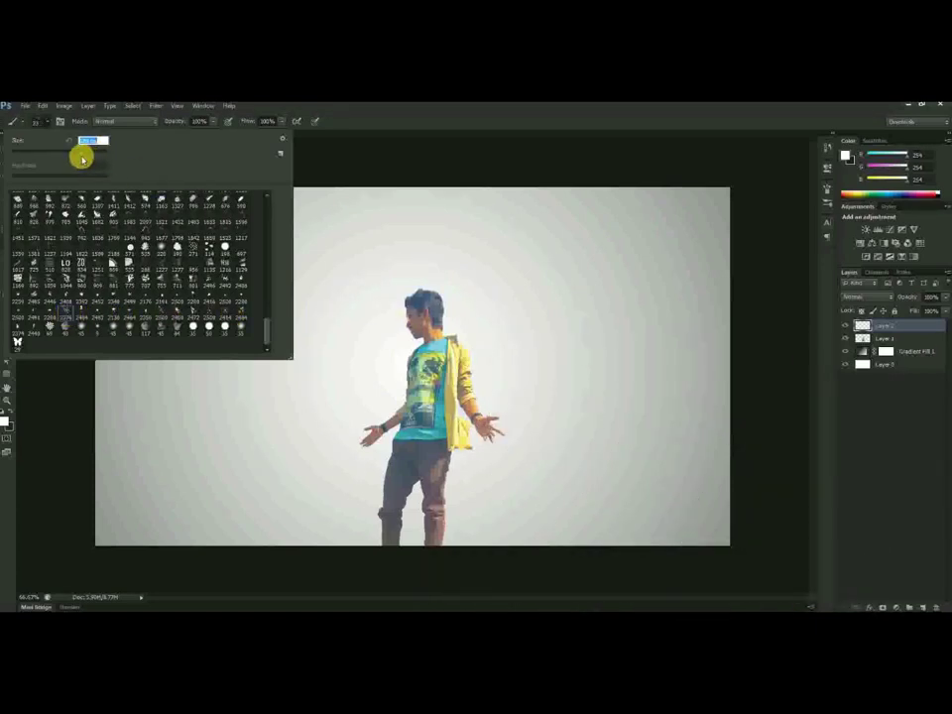
pyautogui.click(827, 188)
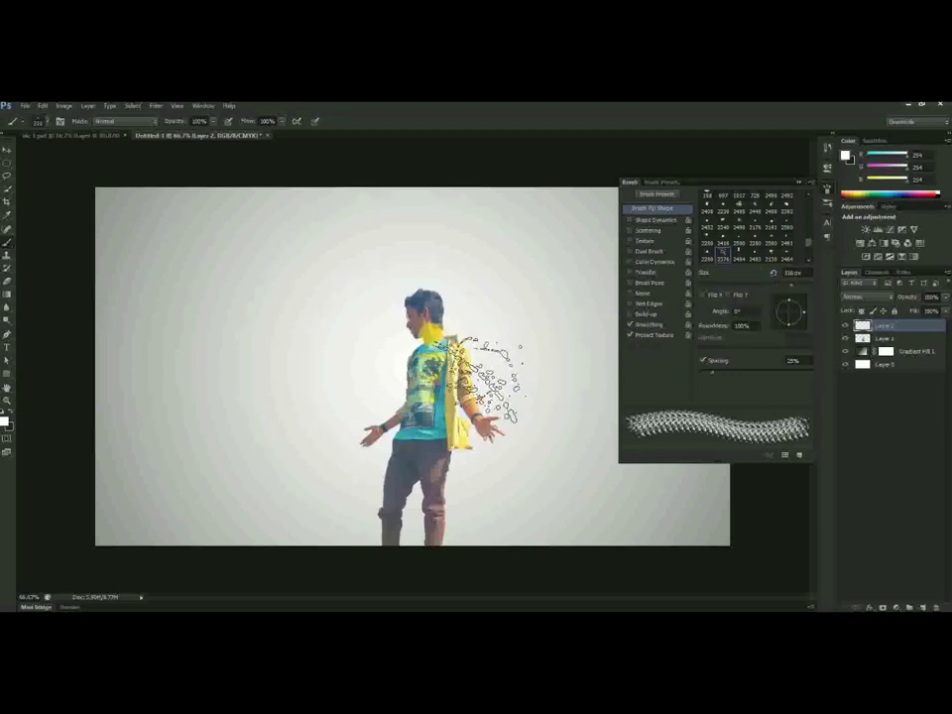
# - Undo the test splatter, sample the hair color and stamp a splatter around the man's head
pyautogui.hotkey('ctrl', 'z')
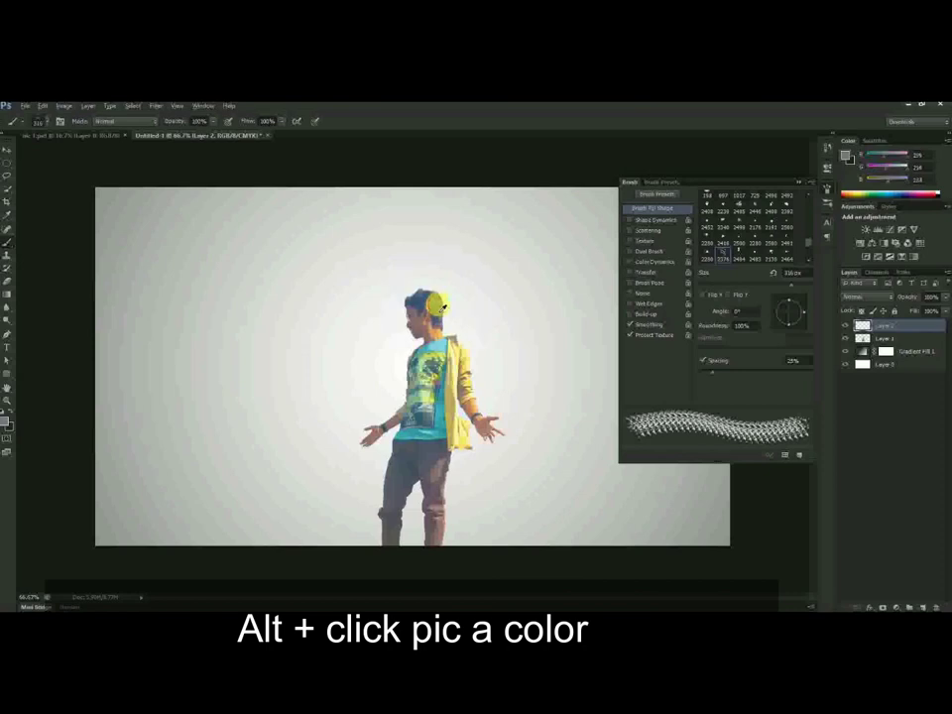
pyautogui.keyDown('alt'); pyautogui.click(433, 303); pyautogui.keyUp('alt')
pyautogui.click(431, 314)
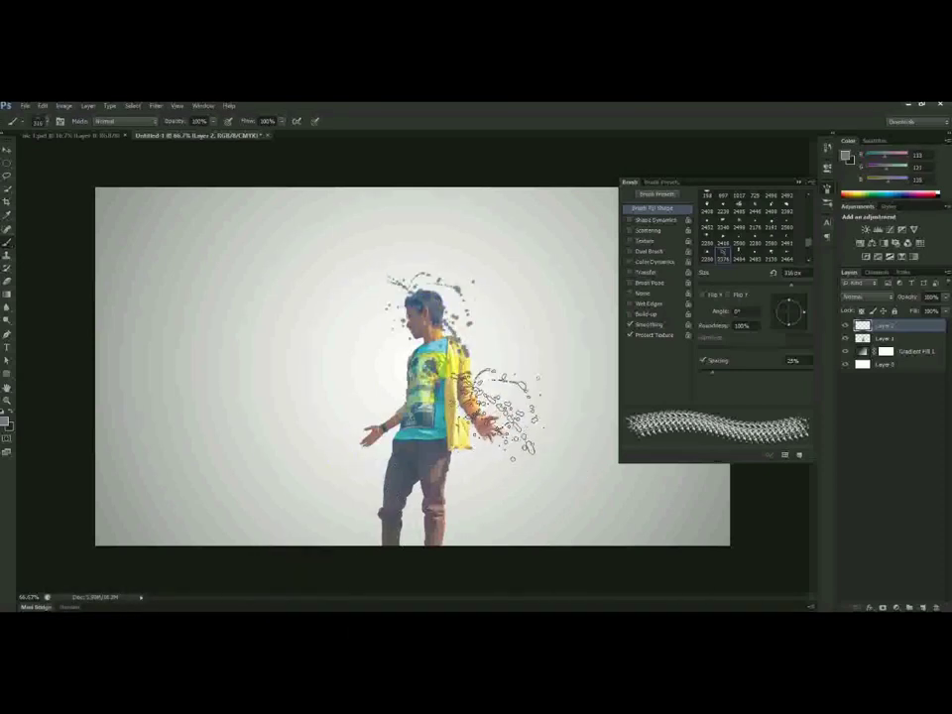
# - Rotate the brush tip to about -109°, reduce its size to 179 px and stamp more splatter around the hair
pyautogui.moveTo(794, 312); pyautogui.dragTo(783, 331)
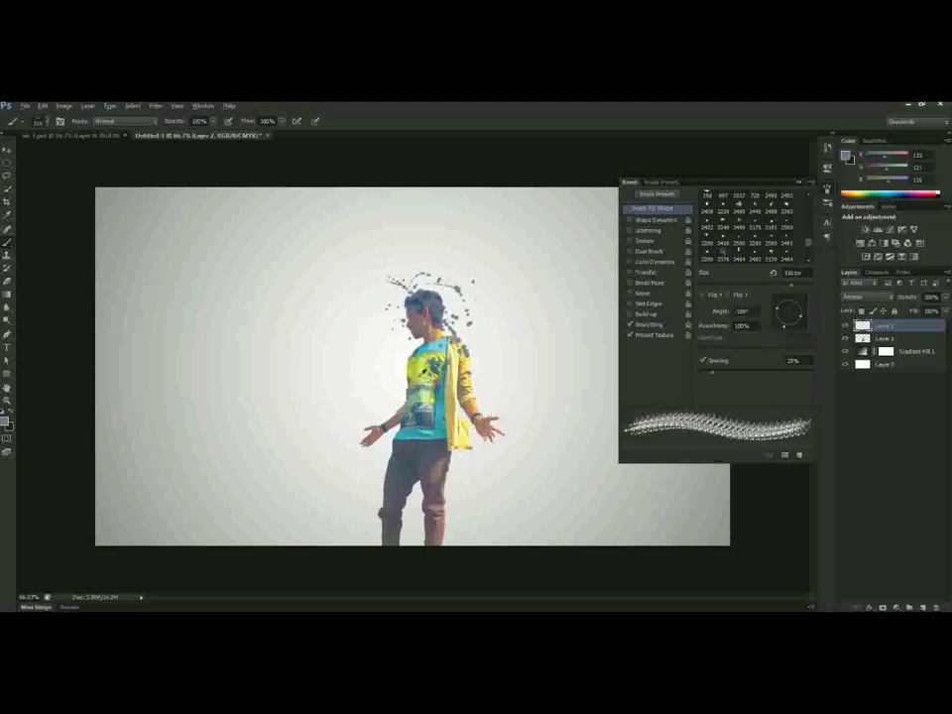
pyautogui.keyDown('alt'); pyautogui.click(418, 353); pyautogui.keyUp('alt')
pyautogui.click(790, 288)
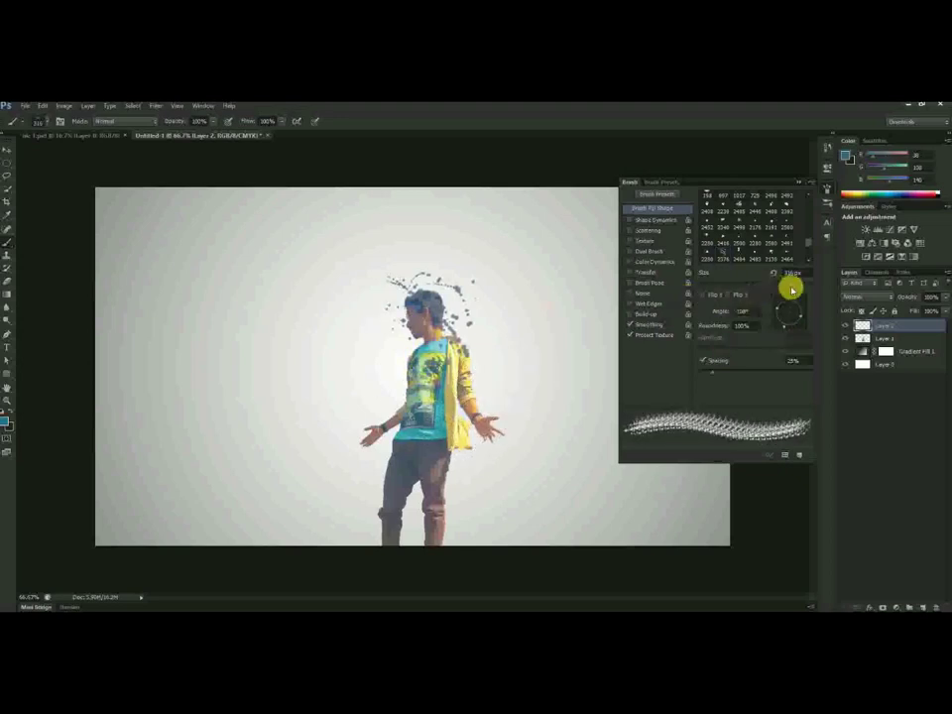
pyautogui.moveTo(782, 288); pyautogui.dragTo(778, 288)
pyautogui.click(433, 302)
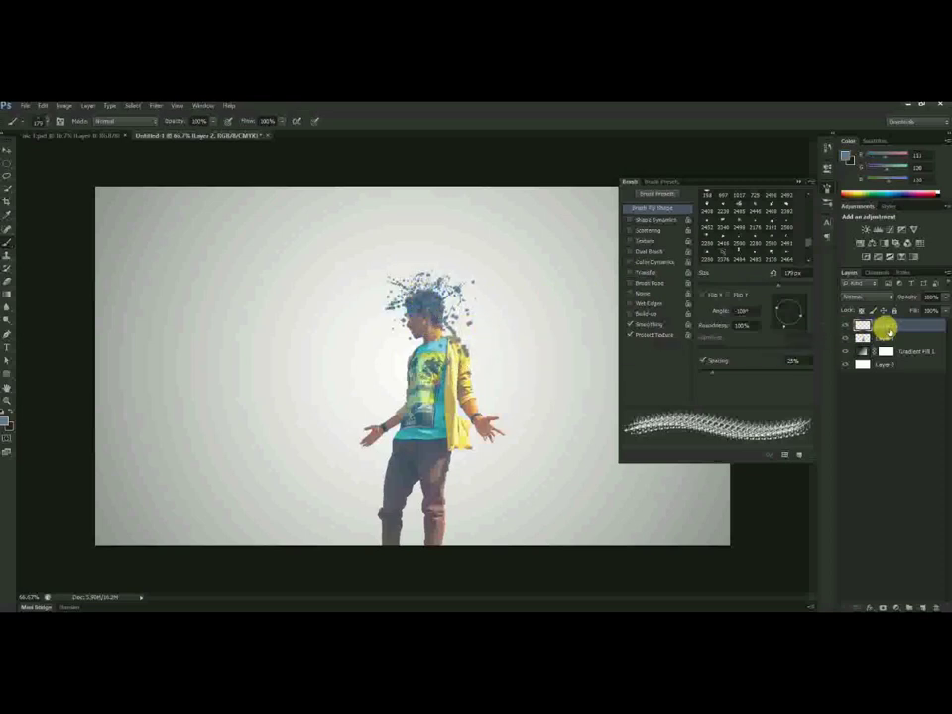
# - Move the splatter layer beneath the man's layer and toggle its visibility to compare
pyautogui.click(892, 338)
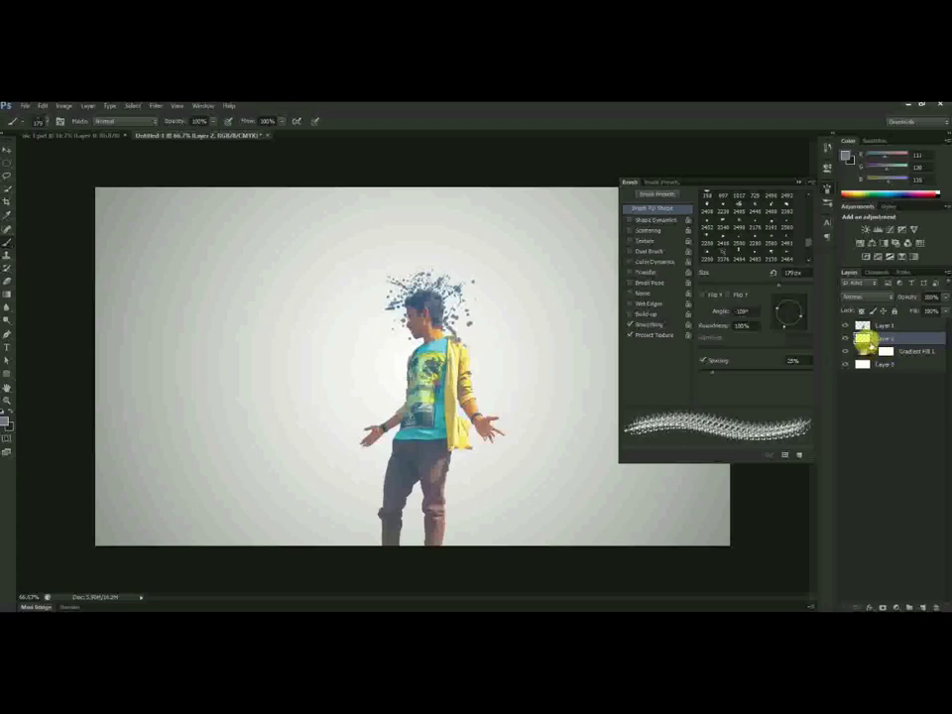
pyautogui.click(846, 339)
pyautogui.click(846, 339)
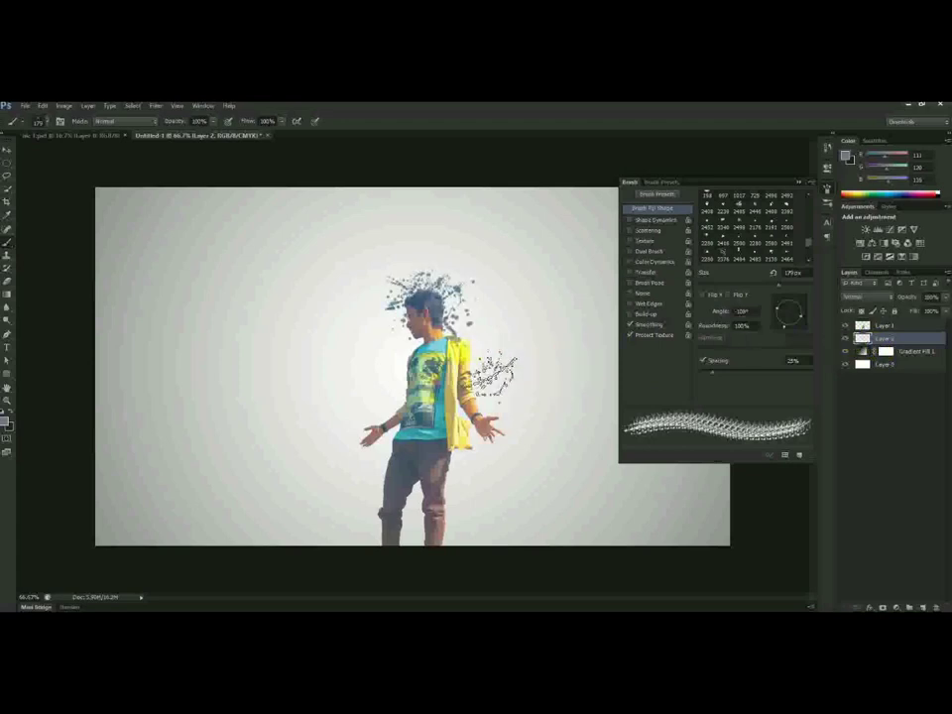
# - Rotate the brush tip to about -59° and undo a trial splatter in the jacket's light yellow beside the arm
pyautogui.keyDown('alt'); pyautogui.click(455, 369); pyautogui.keyUp('alt')
pyautogui.moveTo(783, 325); pyautogui.dragTo(797, 326)
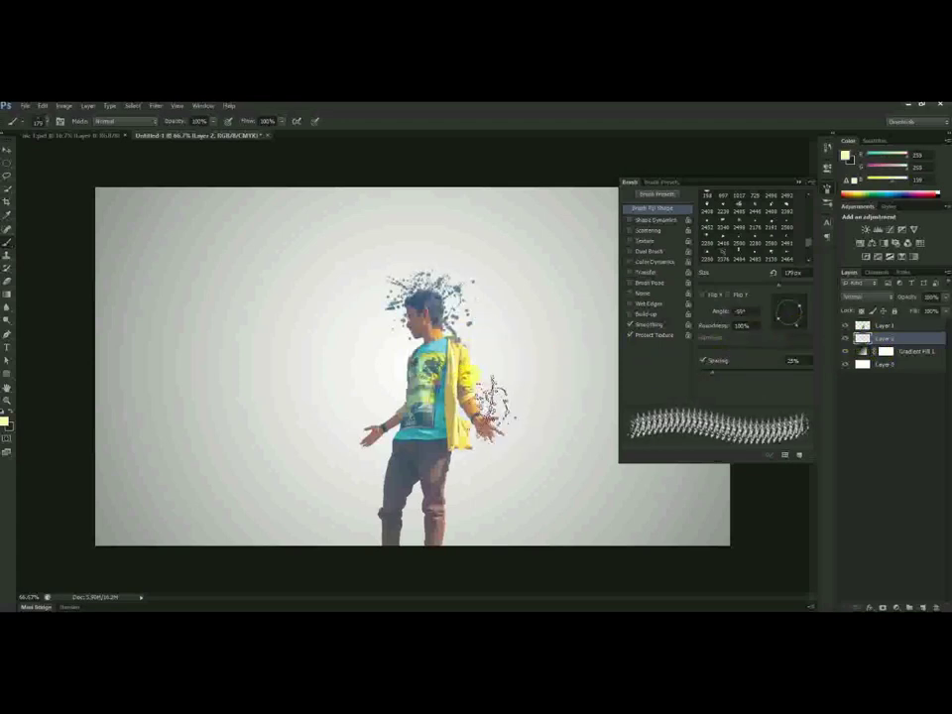
pyautogui.hotkey('ctrl', 'z')
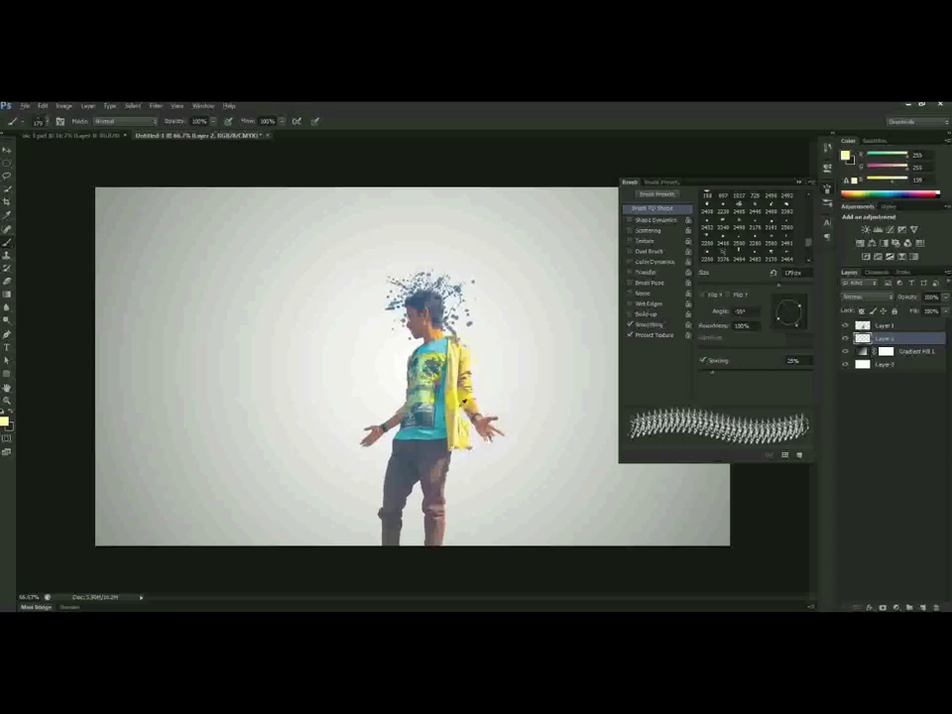
# - Sample yellow tones from the jacket and stamp splatters along the outer edge of its sleeve and hem
pyautogui.keyDown('alt'); pyautogui.click(460, 393); pyautogui.keyUp('alt')
pyautogui.keyDown('alt'); pyautogui.click(460, 363); pyautogui.keyUp('alt')
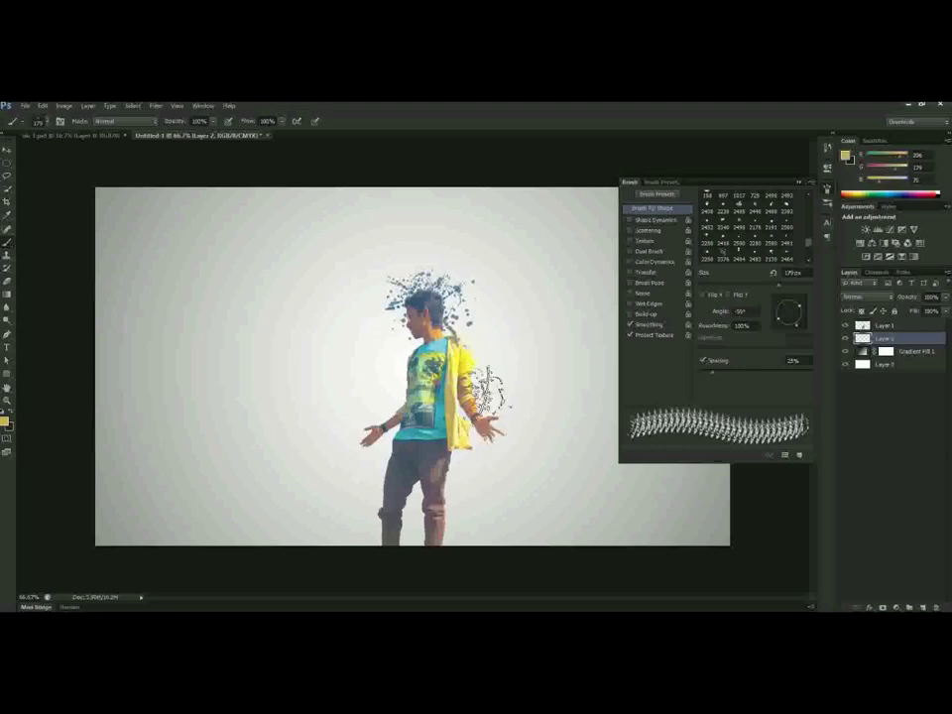
pyautogui.click(481, 370)
pyautogui.keyDown('alt'); pyautogui.click(463, 414); pyautogui.keyUp('alt')
pyautogui.click(483, 453)
pyautogui.keyDown('alt'); pyautogui.click(462, 411); pyautogui.keyUp('alt')
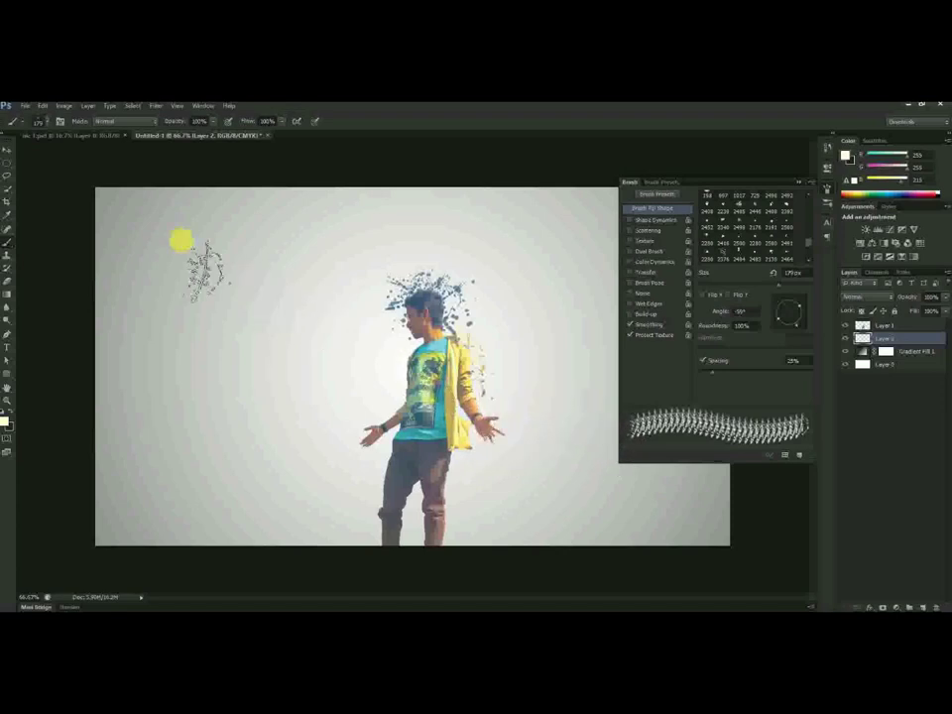
# - Create a new layer and choose the 742 splatter brush, reducing its size
pyautogui.click(920, 607)
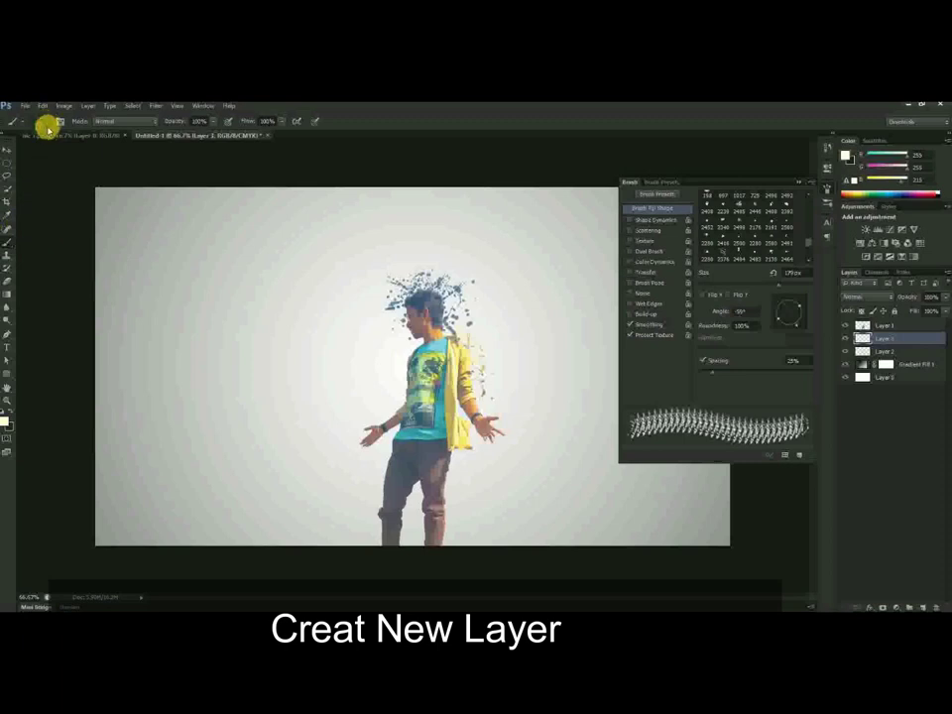
pyautogui.click(46, 125)
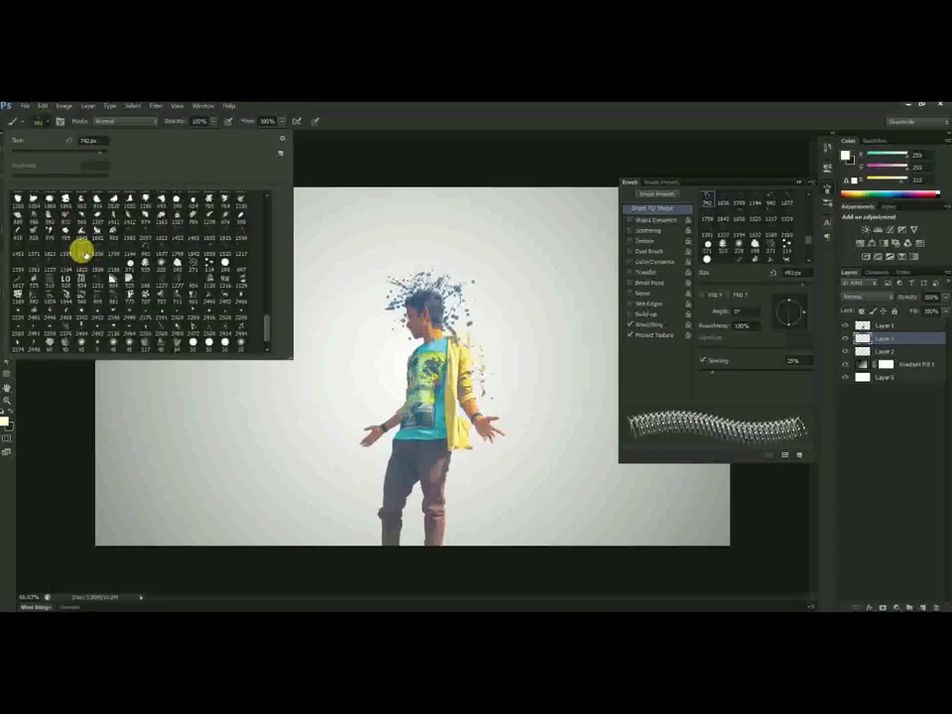
pyautogui.moveTo(802, 286); pyautogui.dragTo(793, 286)
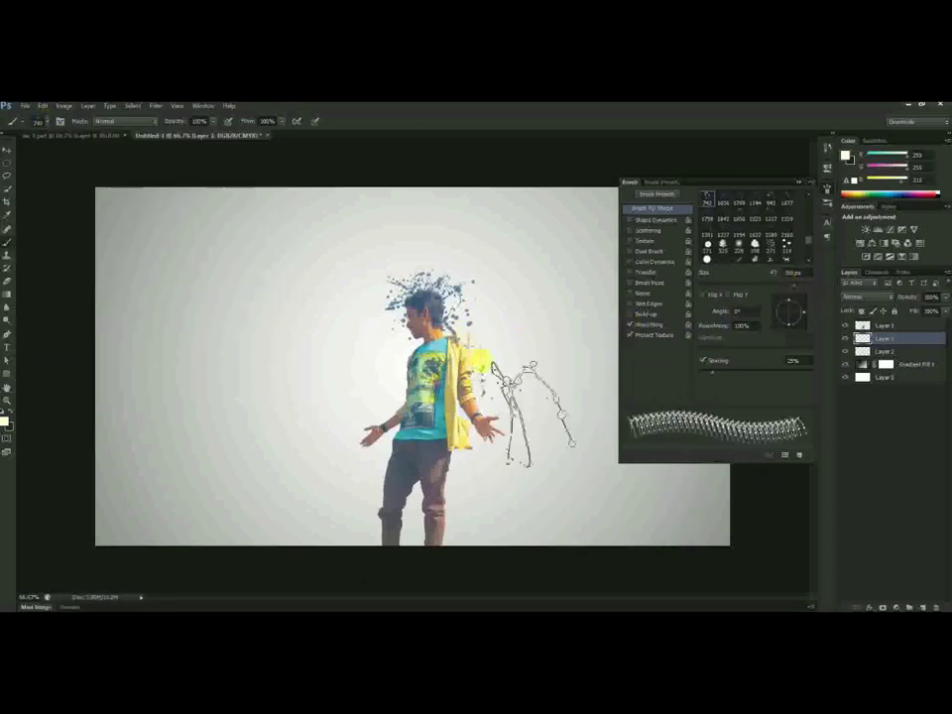
# - Stamp teal and yellow splatters sampled from the clothes around the torso, rotating the brush tip to about 118°
pyautogui.keyDown('alt'); pyautogui.click(433, 382); pyautogui.keyUp('alt')
pyautogui.click(441, 388)
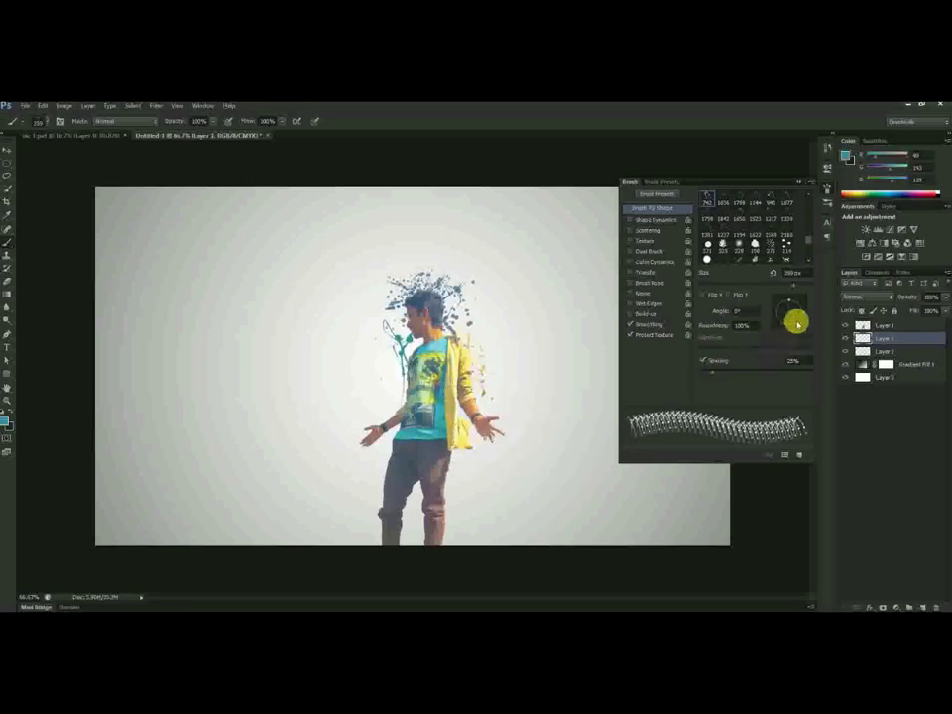
pyautogui.moveTo(796, 320); pyautogui.dragTo(777, 303)
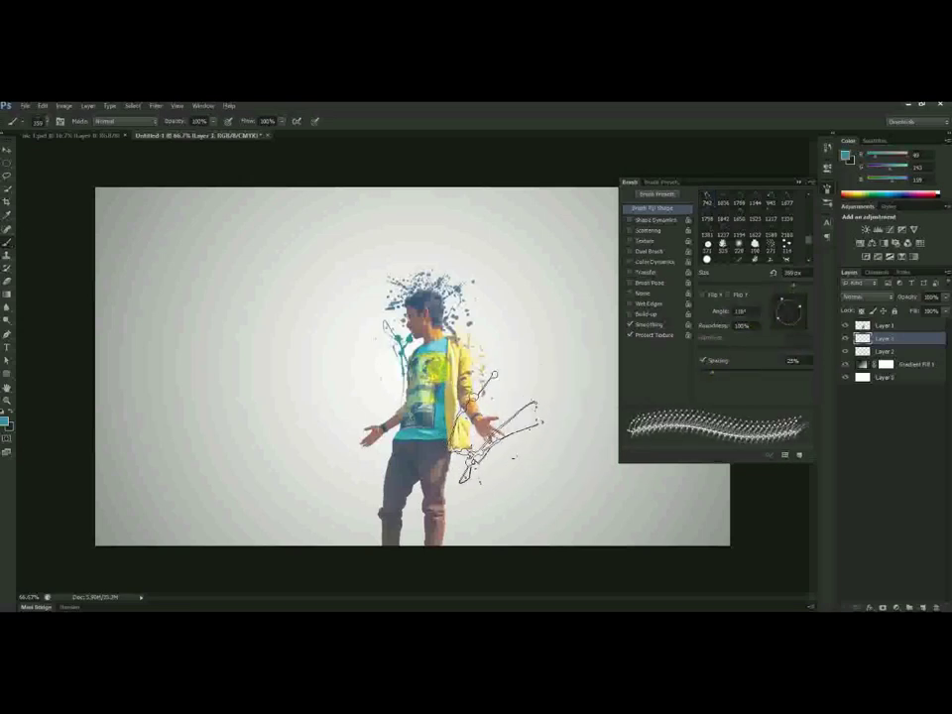
pyautogui.keyDown('alt'); pyautogui.click(473, 401); pyautogui.keyUp('alt')
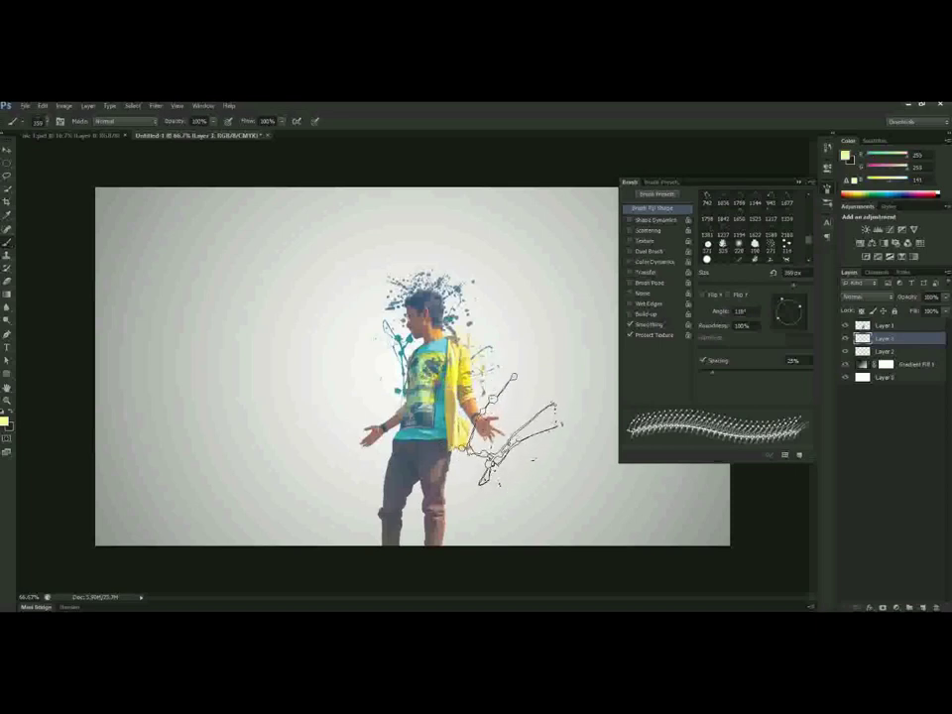
# - Reduce the brush size further and stamp splatters in the sampled hair tone beside the head
pyautogui.keyDown('alt'); pyautogui.click(436, 315); pyautogui.keyUp('alt')
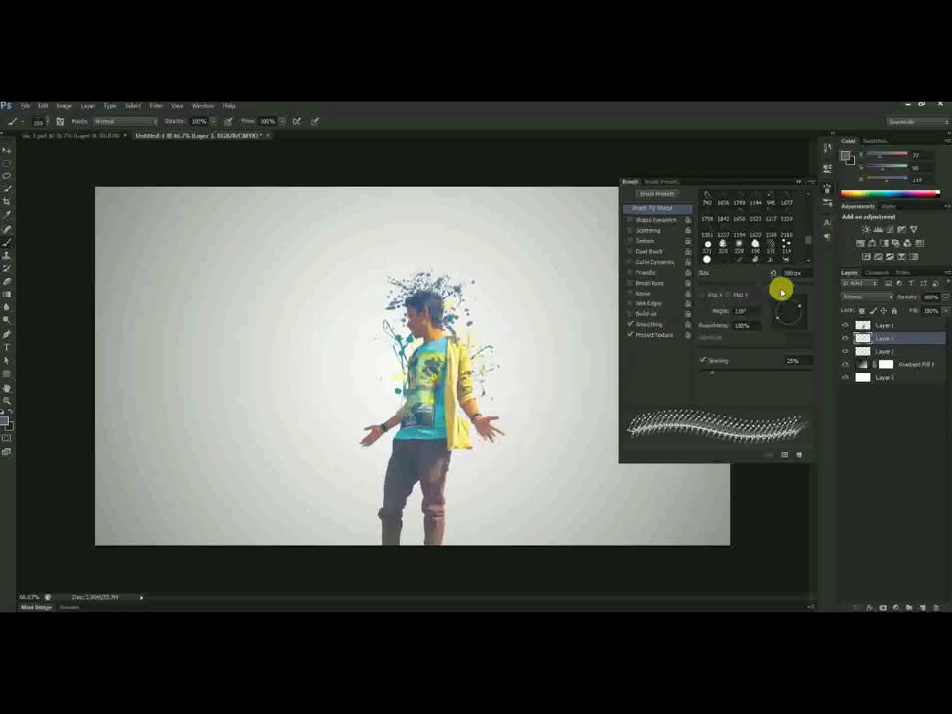
pyautogui.moveTo(778, 292); pyautogui.dragTo(772, 291)
pyautogui.keyDown('alt'); pyautogui.click(435, 314); pyautogui.keyUp('alt')
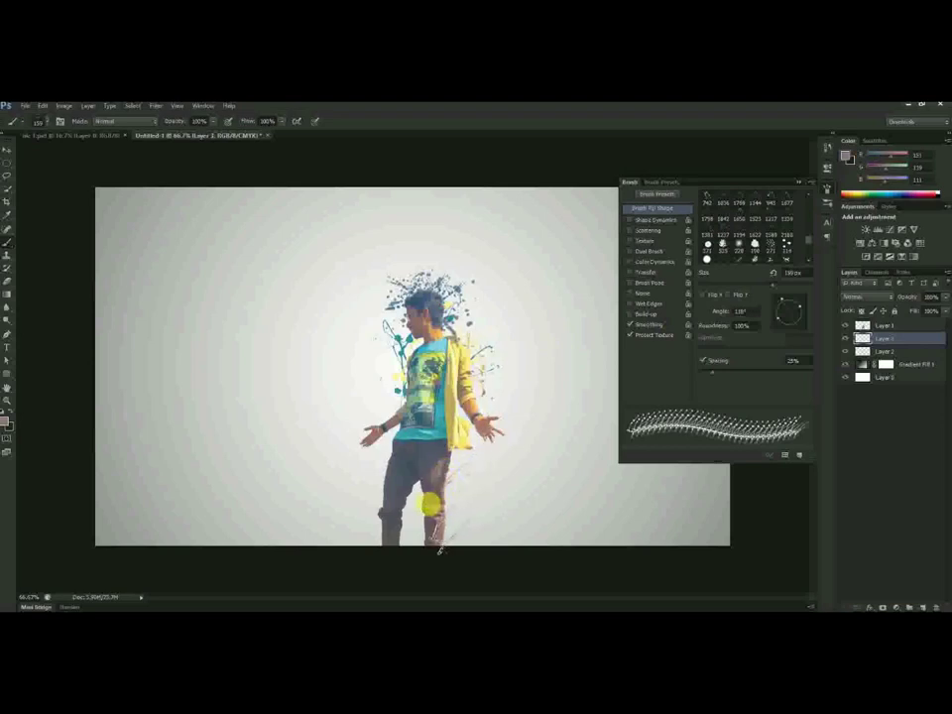
# - Stamp trouser-toned splatters around the legs and waist, rotating the brush tip to about 177°, -107° and -43° between stamps
pyautogui.moveTo(779, 310); pyautogui.dragTo(783, 315)
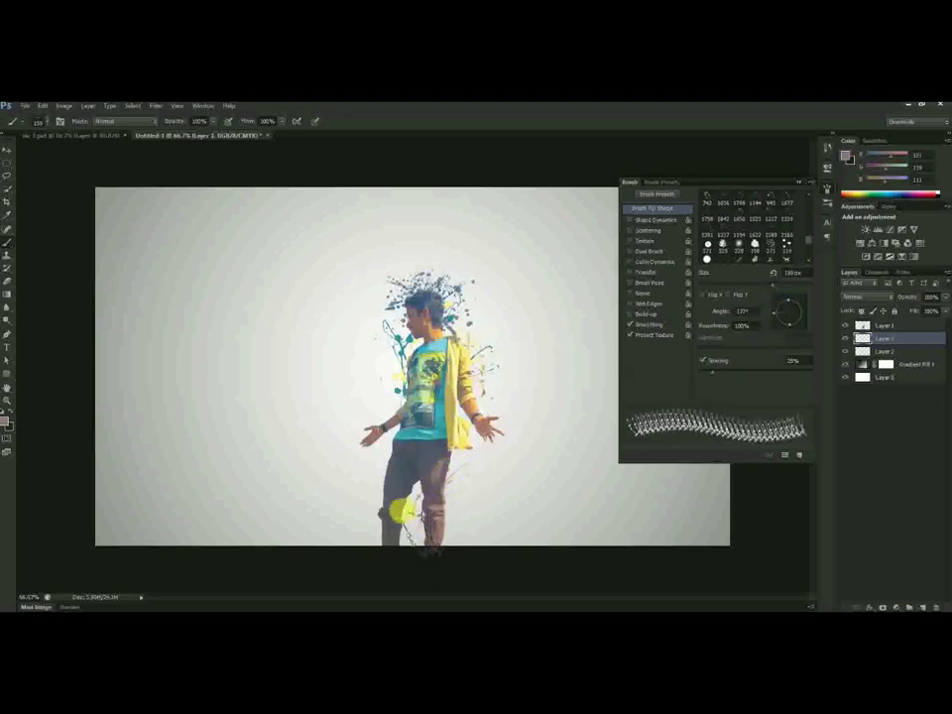
pyautogui.click(384, 518)
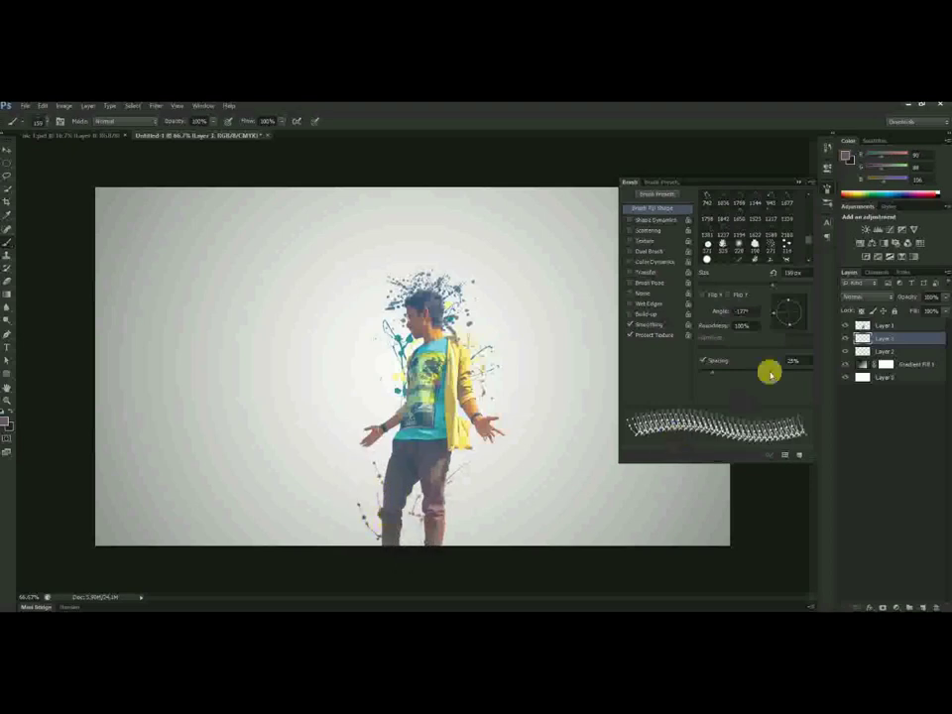
pyautogui.moveTo(773, 311); pyautogui.dragTo(782, 330)
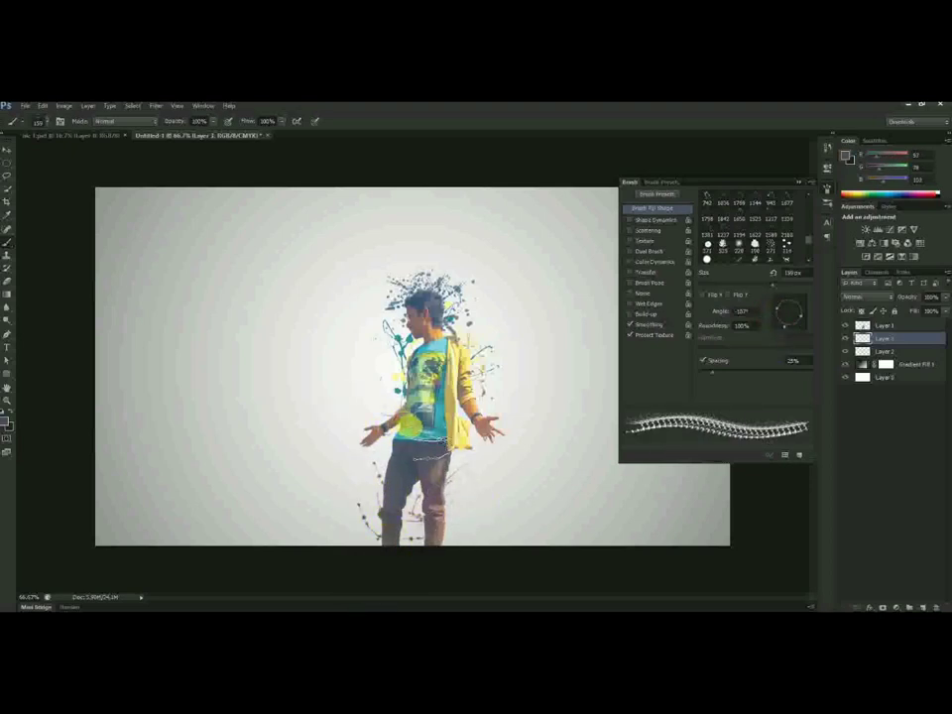
pyautogui.moveTo(782, 314); pyautogui.dragTo(796, 320)
pyautogui.click(458, 451)
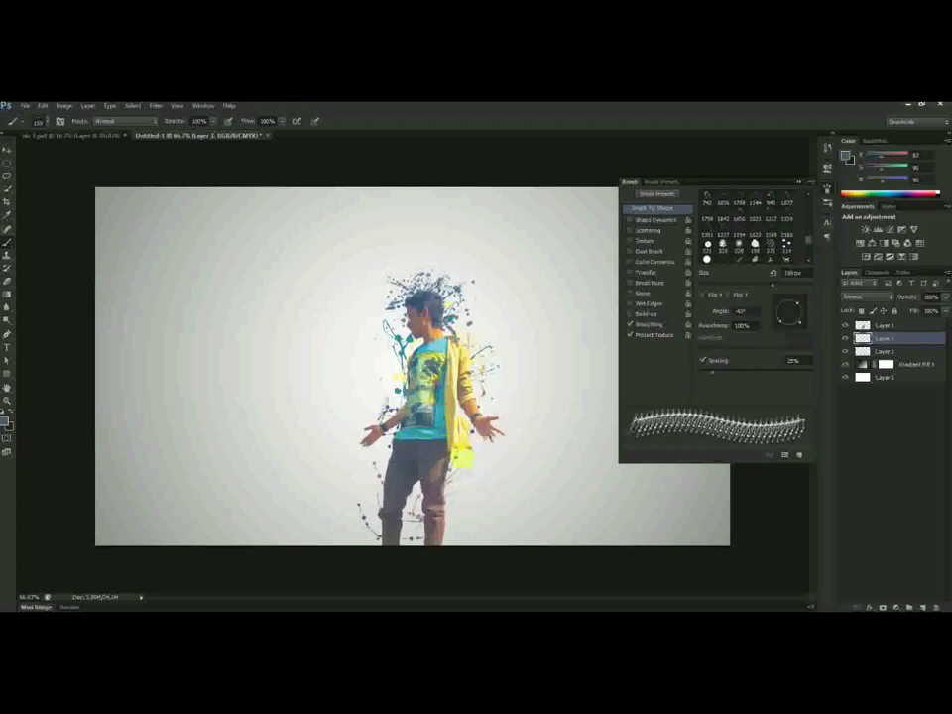
# - Switch to a rounded blot splatter brush and set its size to 482 px
pyautogui.click(48, 125)
pyautogui.click(169, 277)
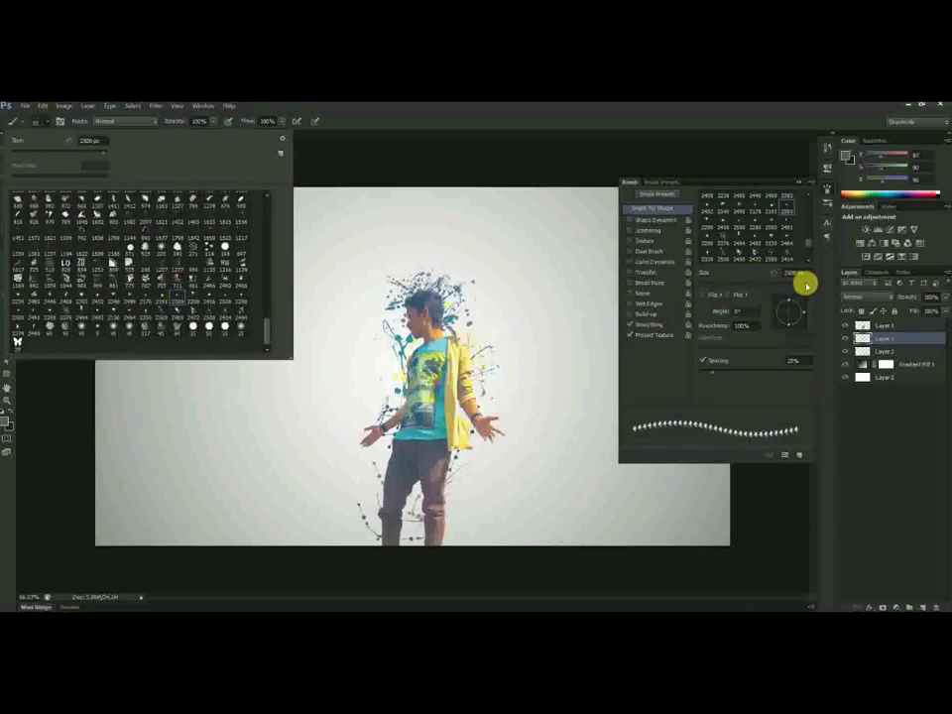
pyautogui.moveTo(807, 286); pyautogui.dragTo(808, 289)
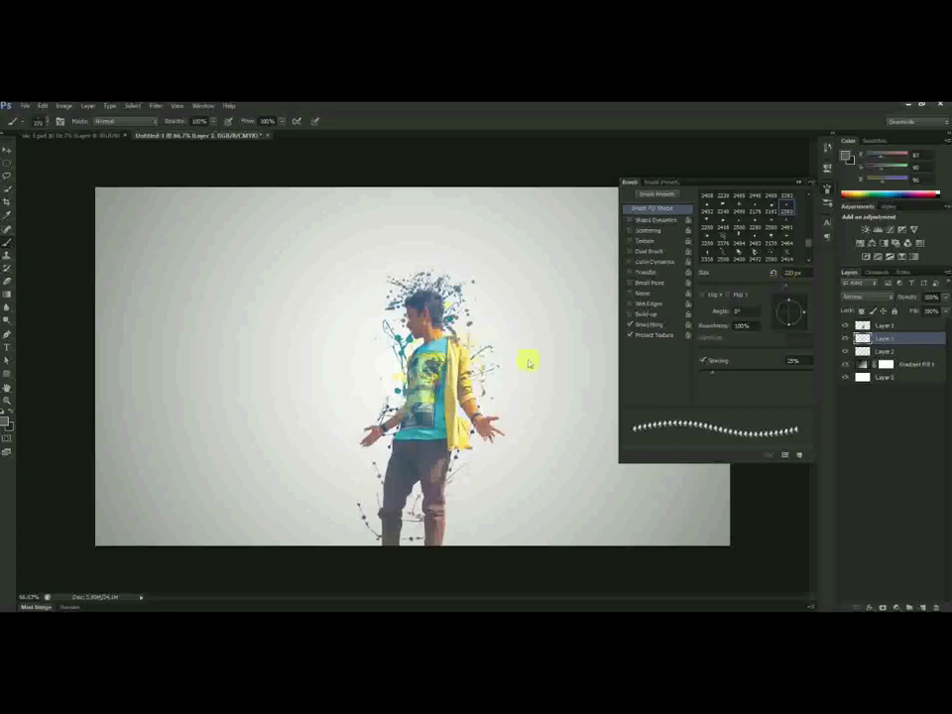
pyautogui.click(790, 273)
pyautogui.write('1070')
pyautogui.press('Return')
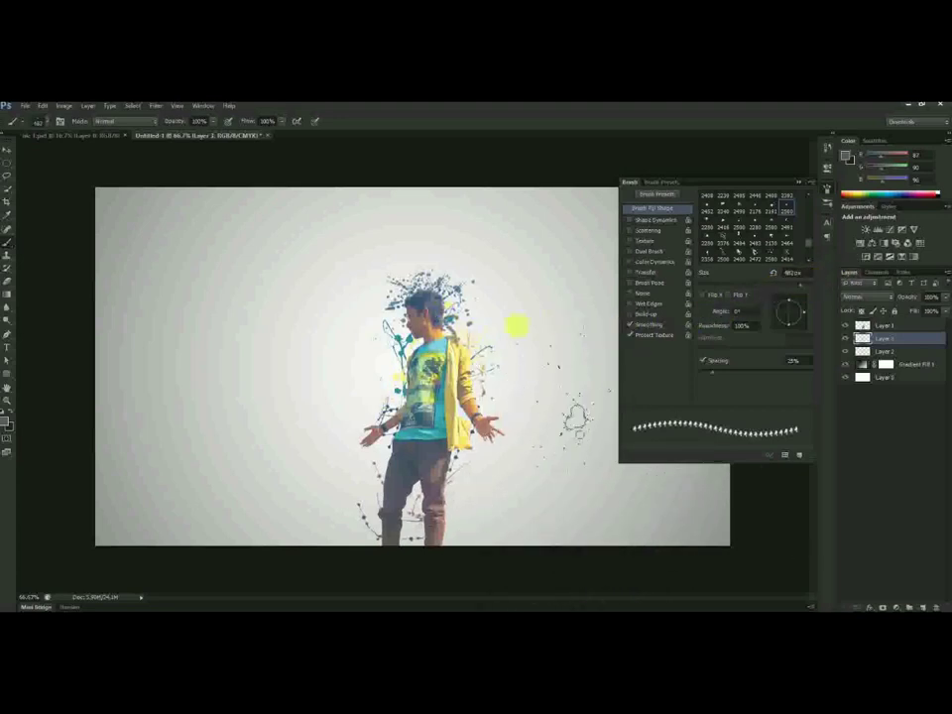
# - Sample tones from the hair and trousers and stamp blot splatters around the head and along the legs
pyautogui.keyDown('alt'); pyautogui.click(430, 297); pyautogui.keyUp('alt')
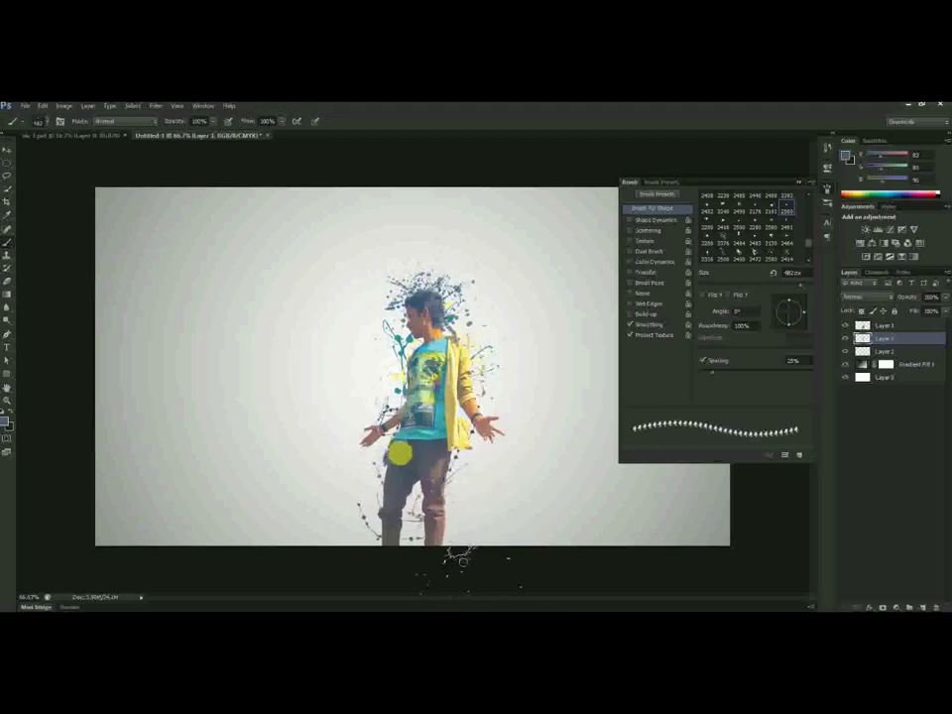
pyautogui.keyDown('alt'); pyautogui.click(436, 469); pyautogui.keyUp('alt')
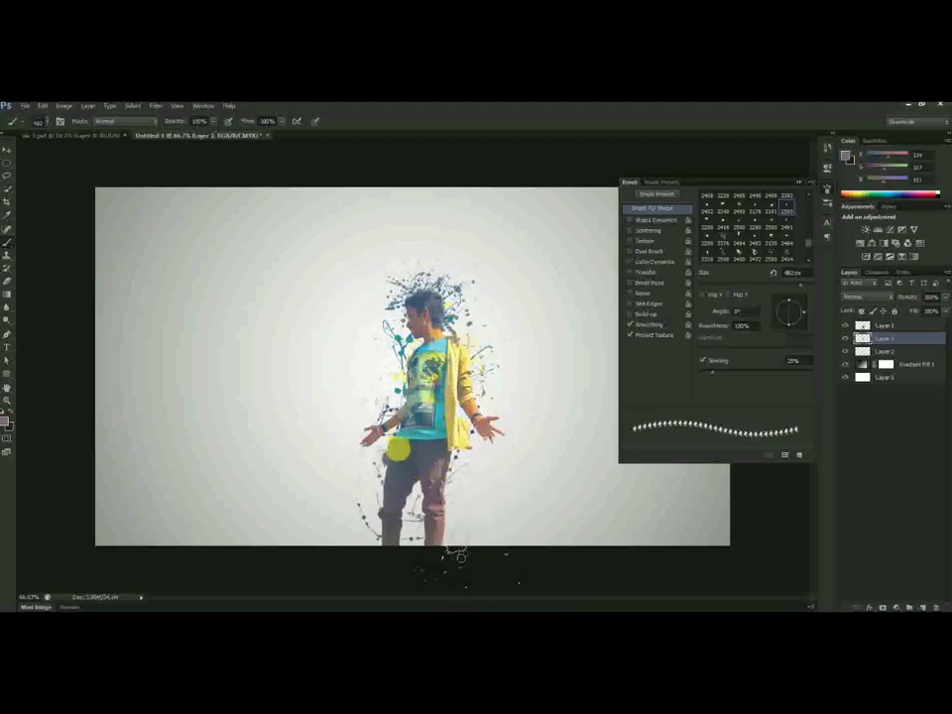
pyautogui.moveTo(397, 449)
pyautogui.mouseDown()
pyautogui.moveTo(388, 499)
pyautogui.moveTo(426, 462)
pyautogui.moveTo(416, 446)
pyautogui.moveTo(403, 447)
pyautogui.moveTo(451, 472)
pyautogui.mouseUp()
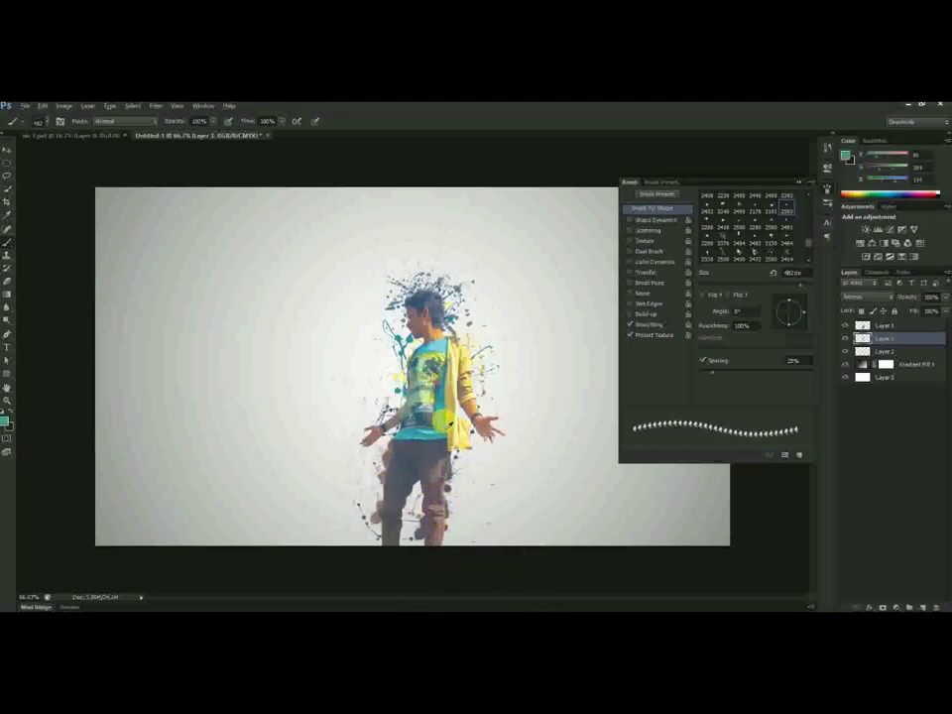
# - Stamp splatters in sampled jacket and skin tones around both hands, rotating the brush tip to about -112°
pyautogui.keyDown('alt'); pyautogui.click(450, 404); pyautogui.keyUp('alt')
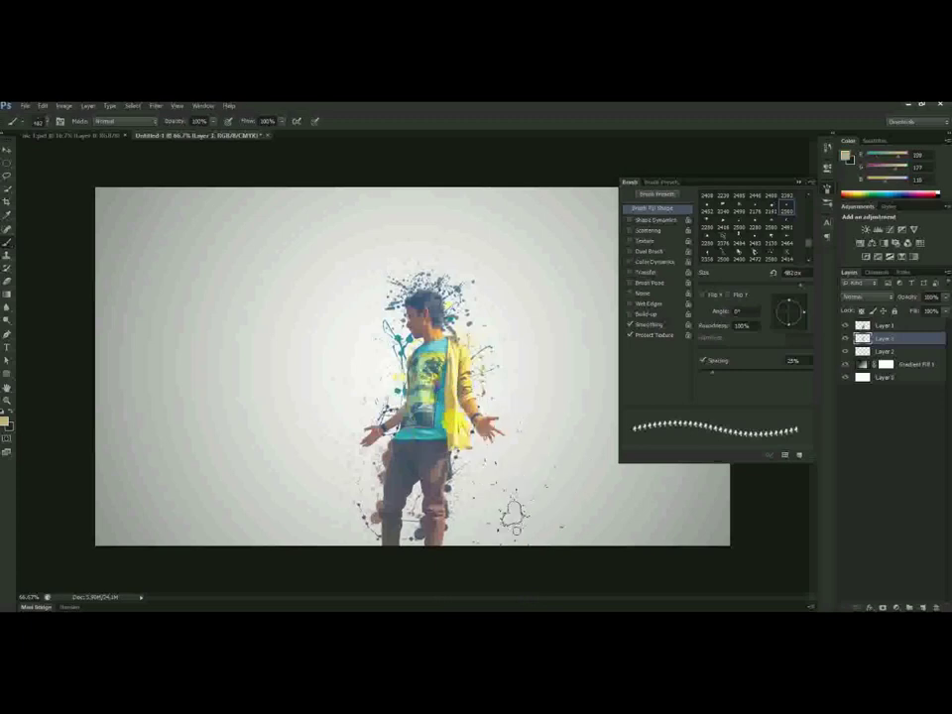
pyautogui.click(479, 409)
pyautogui.keyDown('alt'); pyautogui.click(472, 412); pyautogui.keyUp('alt')
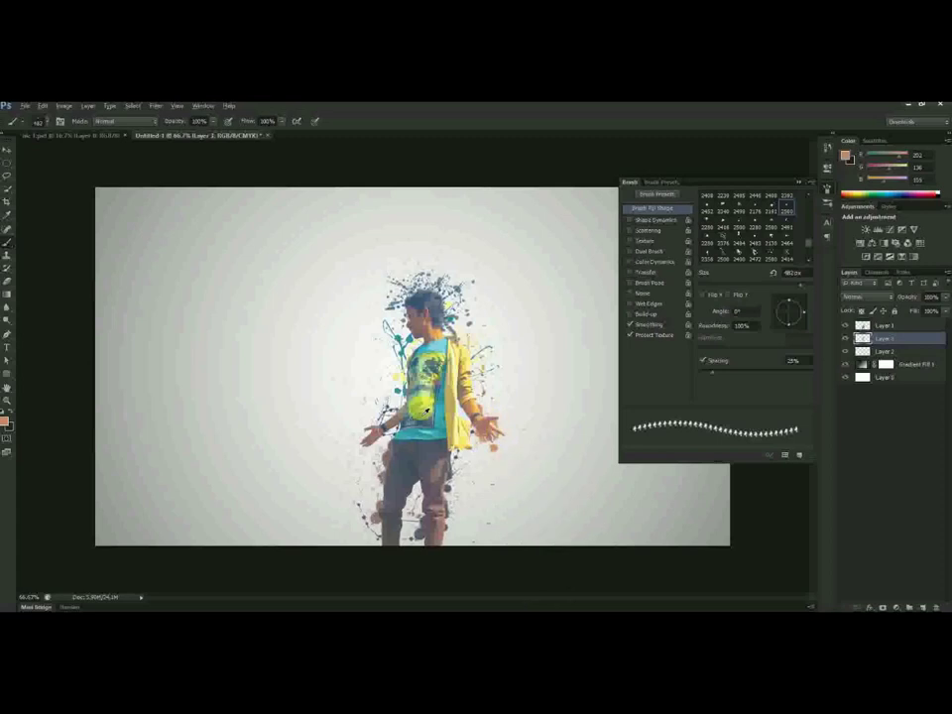
pyautogui.moveTo(789, 314); pyautogui.dragTo(779, 333)
pyautogui.click(424, 396)
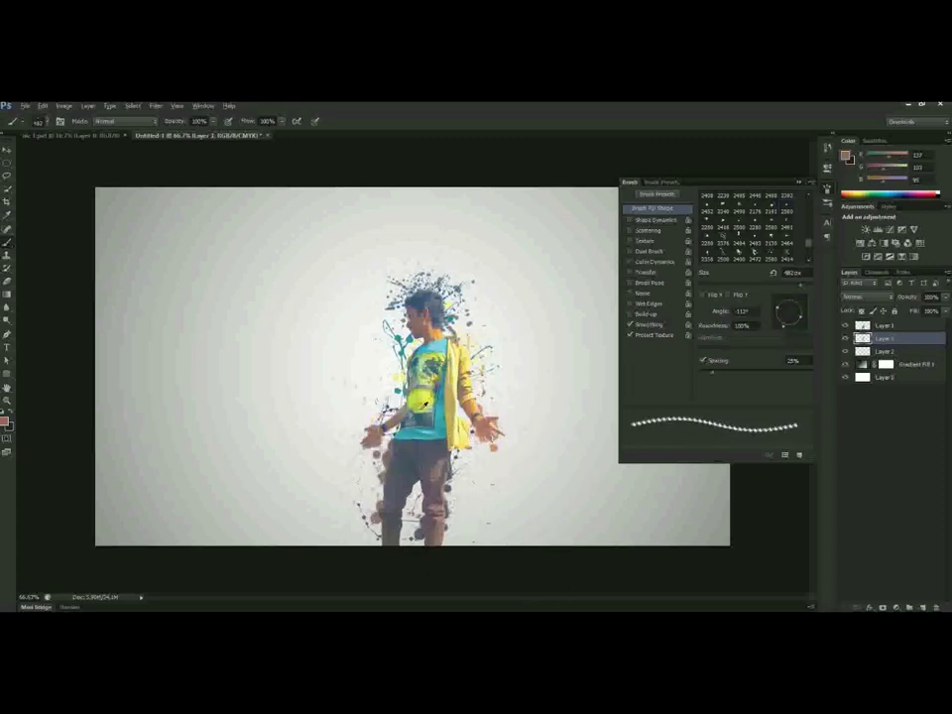
# - Sample cyan from the shirt and a trouser tone, and stamp blots beside the torso and between the legs
pyautogui.keyDown('alt'); pyautogui.click(406, 365); pyautogui.keyUp('alt')
pyautogui.keyDown('alt'); pyautogui.click(412, 340); pyautogui.keyUp('alt')
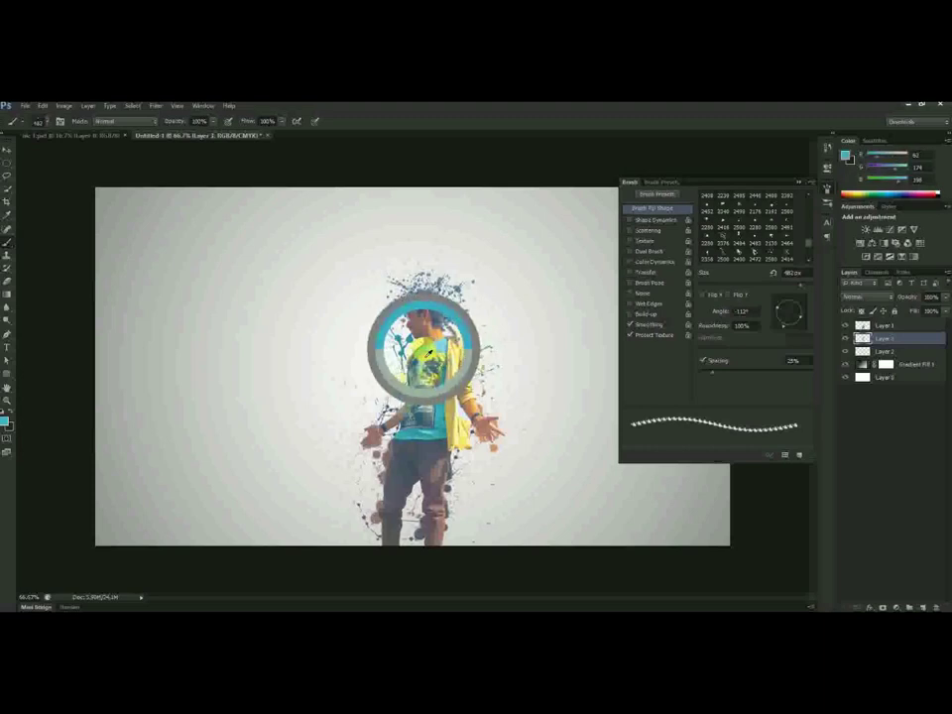
pyautogui.moveTo(491, 421); pyautogui.dragTo(530, 411)
pyautogui.click(427, 413)
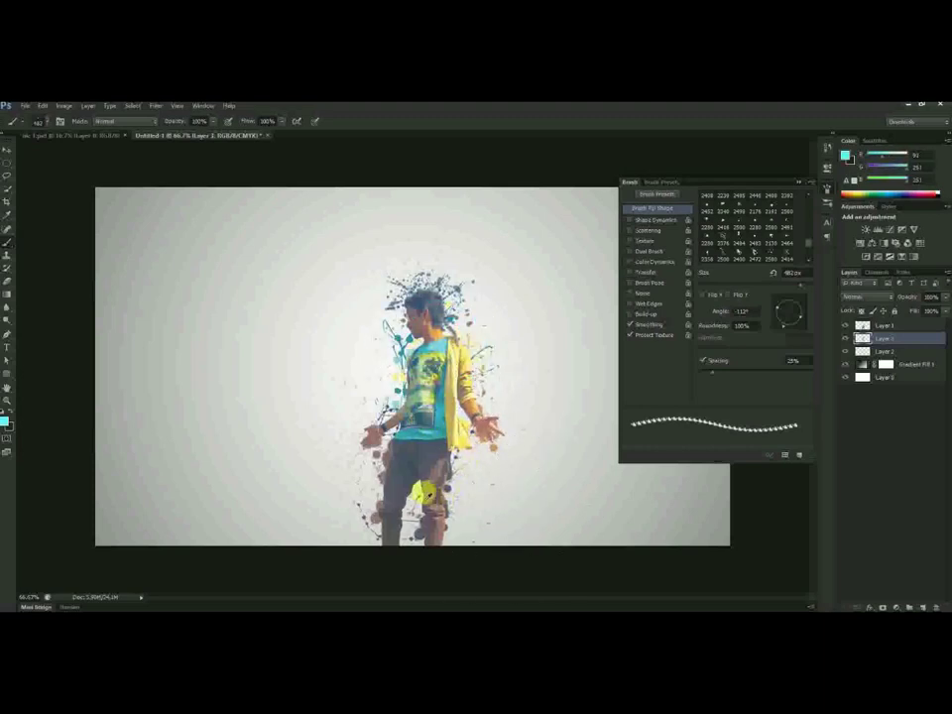
pyautogui.keyDown('alt'); pyautogui.click(443, 480); pyautogui.keyUp('alt')
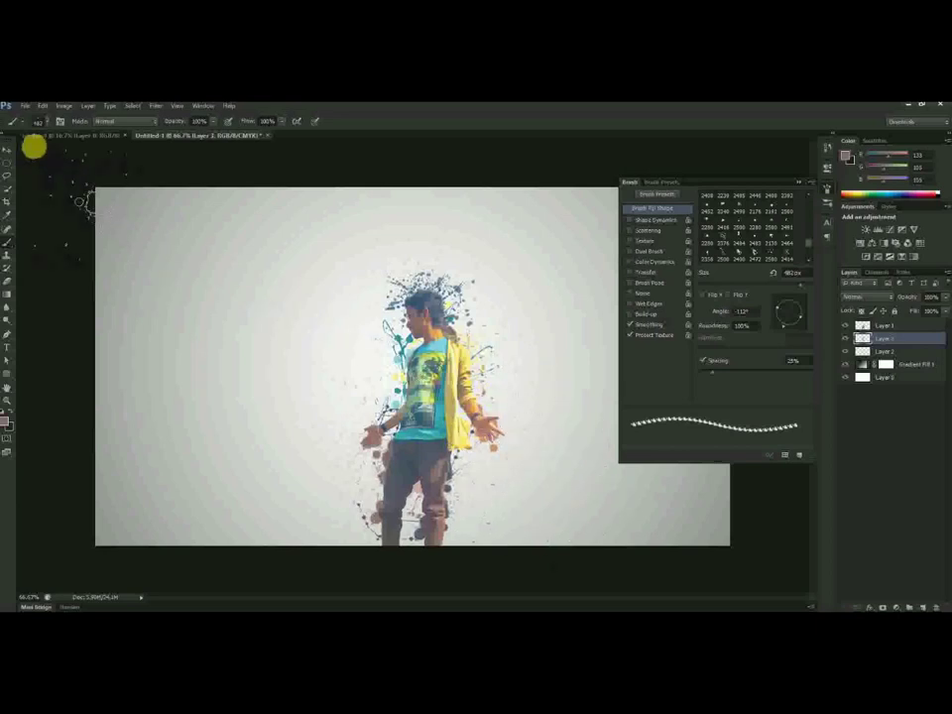
# - Choose the 1983 splatter brush at about 394 px and -83°, and stamp yellow-green sampled from the shirt print near the forearm
pyautogui.click(45, 120)
pyautogui.click(127, 261)
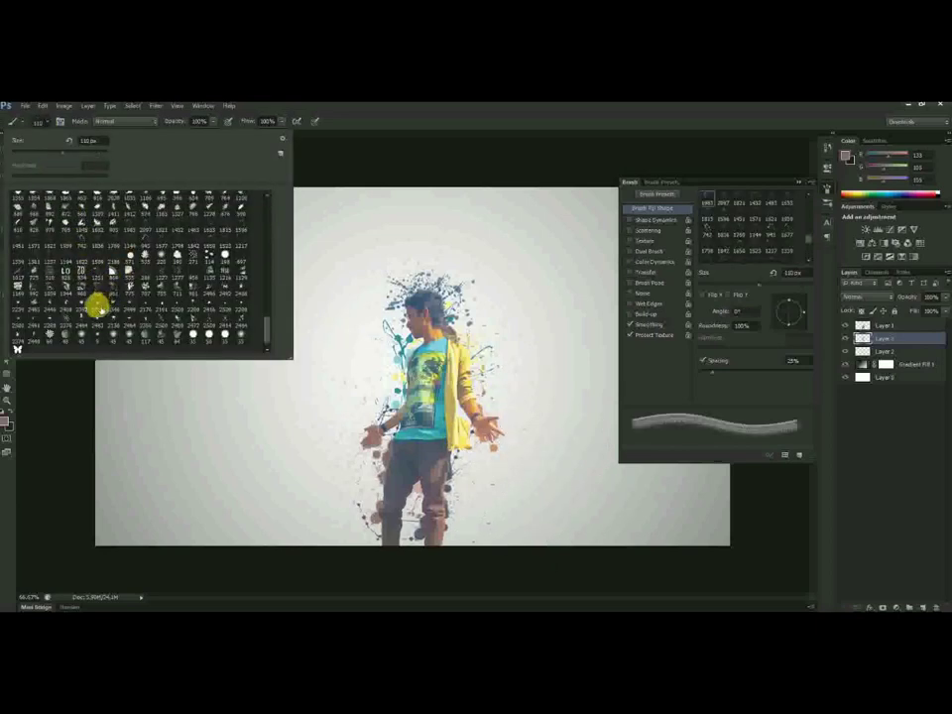
pyautogui.click(127, 228)
pyautogui.click(128, 228)
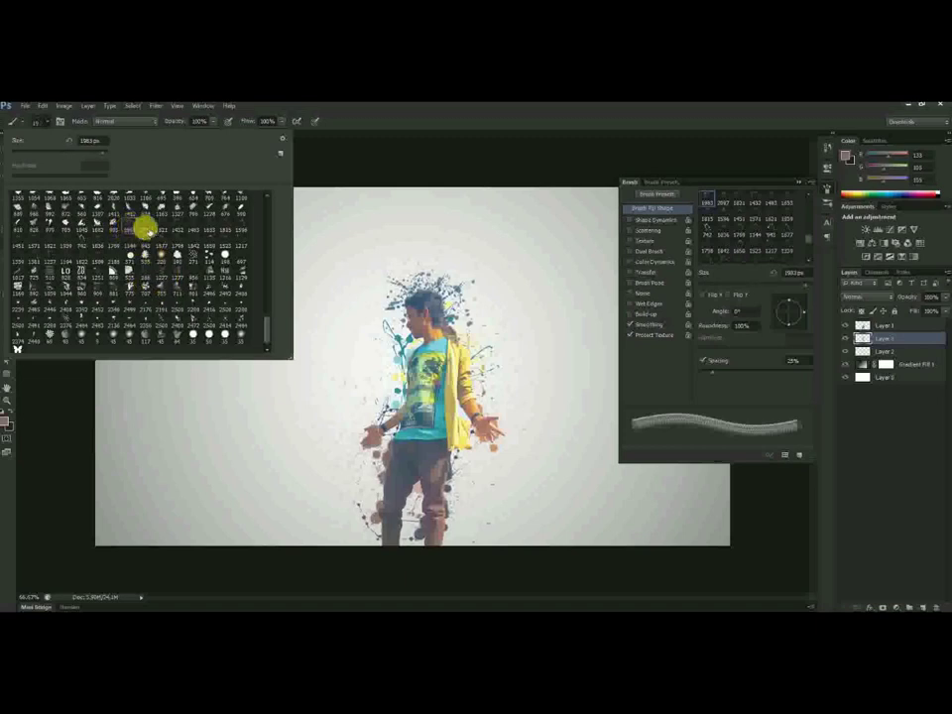
pyautogui.click(794, 287)
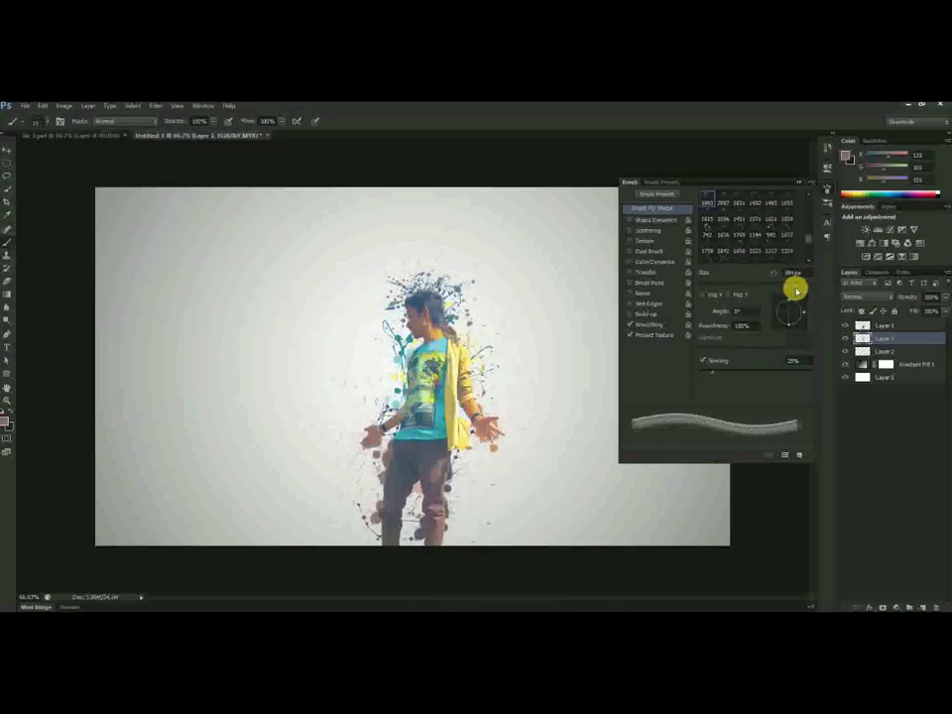
pyautogui.moveTo(795, 289)
pyautogui.mouseDown()
pyautogui.moveTo(799, 316)
pyautogui.moveTo(786, 329)
pyautogui.mouseUp()
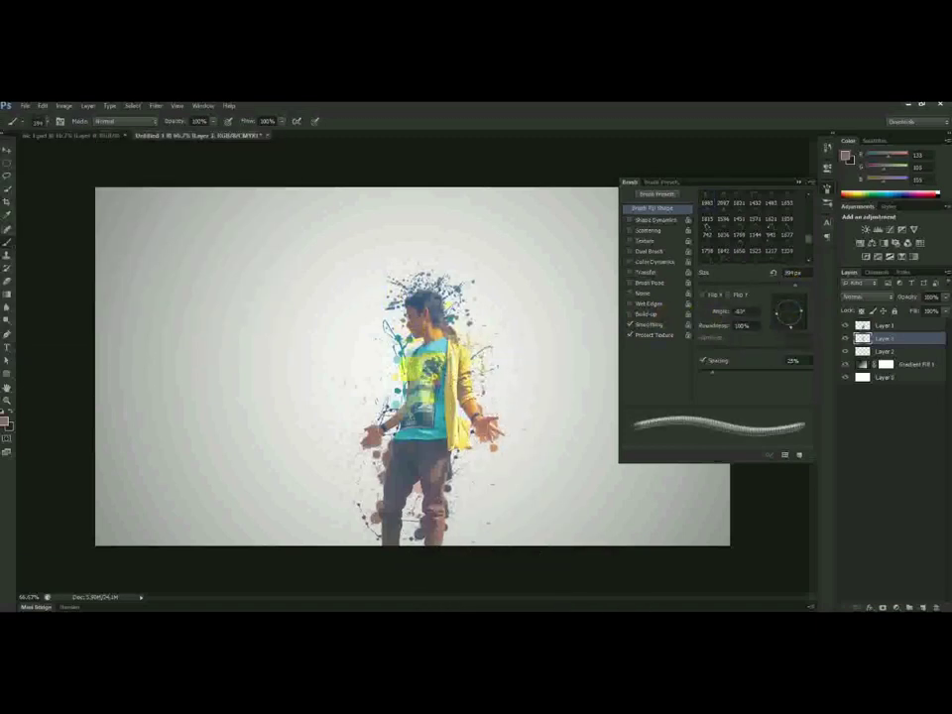
pyautogui.keyDown('alt'); pyautogui.click(419, 392); pyautogui.keyUp('alt')
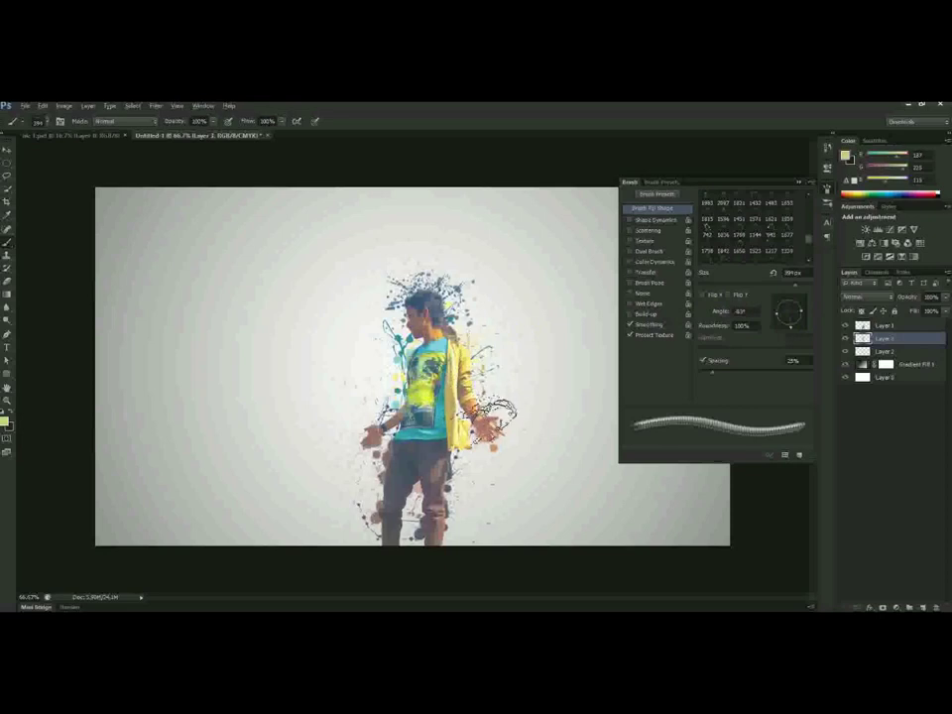
pyautogui.click(387, 424)
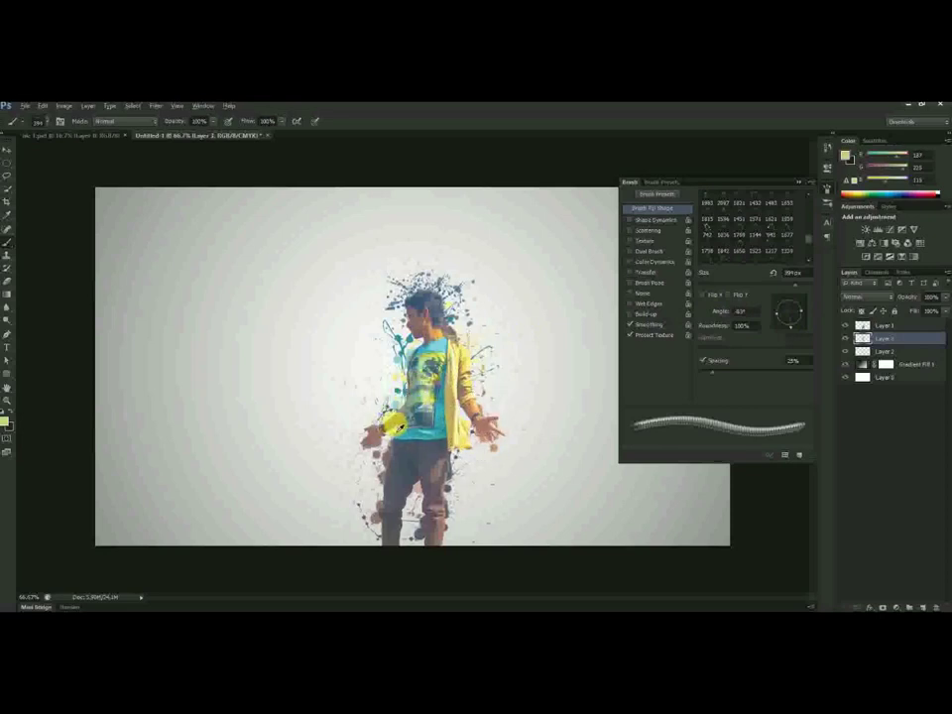
# - Create a new layer, rotate the brush tip to about 158° and stamp trouser-toned splatters around the legs
pyautogui.click(917, 606)
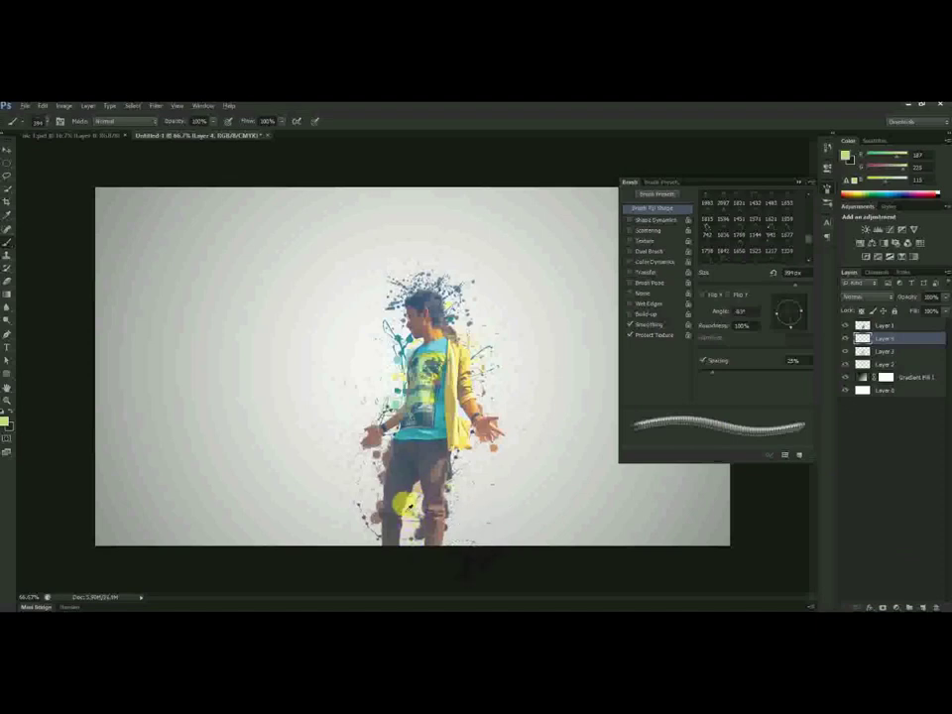
pyautogui.keyDown('alt'); pyautogui.click(405, 504); pyautogui.keyUp('alt')
pyautogui.moveTo(791, 325)
pyautogui.mouseDown()
pyautogui.moveTo(760, 322)
pyautogui.moveTo(776, 306)
pyautogui.mouseUp()
pyautogui.click(386, 498)
pyautogui.click(401, 515)
# - Sample an orange skin tone from the forearm and stamp splatters beside both arms
pyautogui.keyDown('alt'); pyautogui.click(477, 411); pyautogui.keyUp('alt')
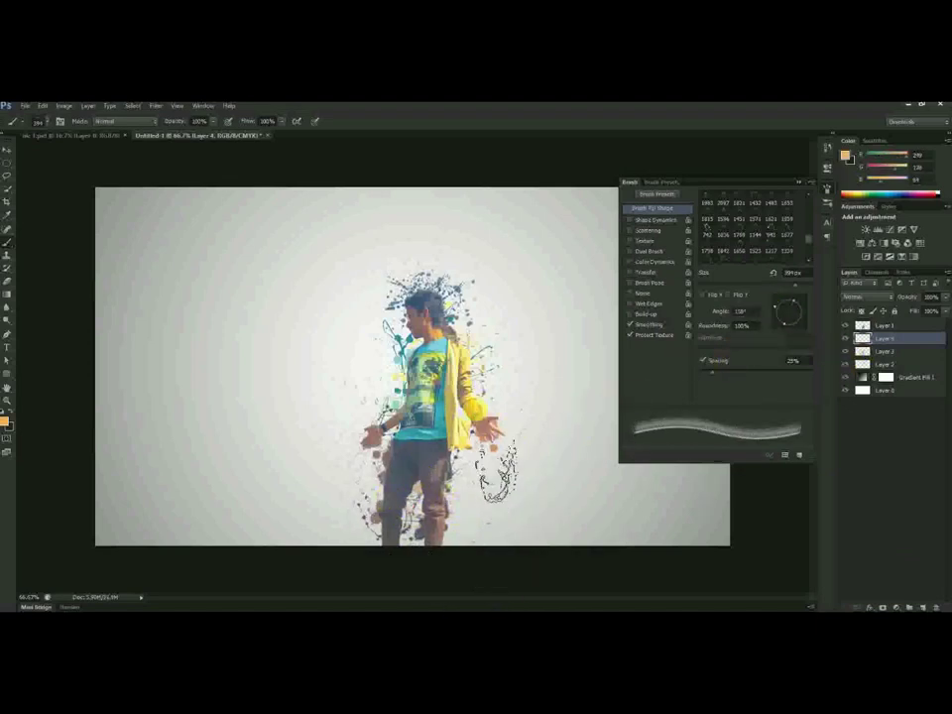
pyautogui.click(491, 412)
pyautogui.click(377, 406)
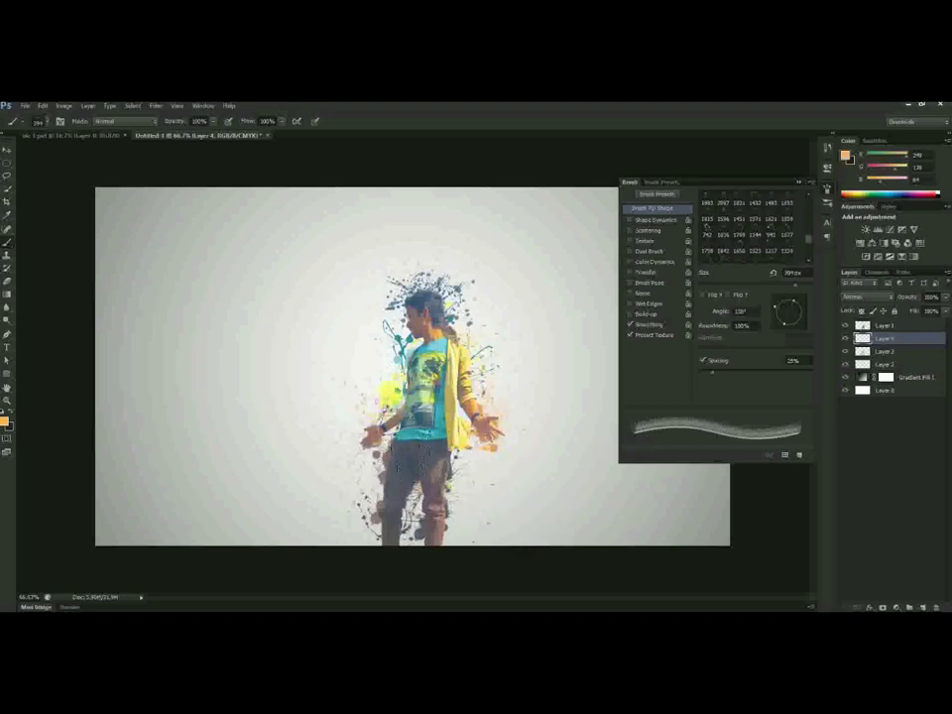
# - Rotate the brush tip to about 129°, sample a grey-blue tone near the hair and stamp splatters around the head and legs
pyautogui.click(779, 308)
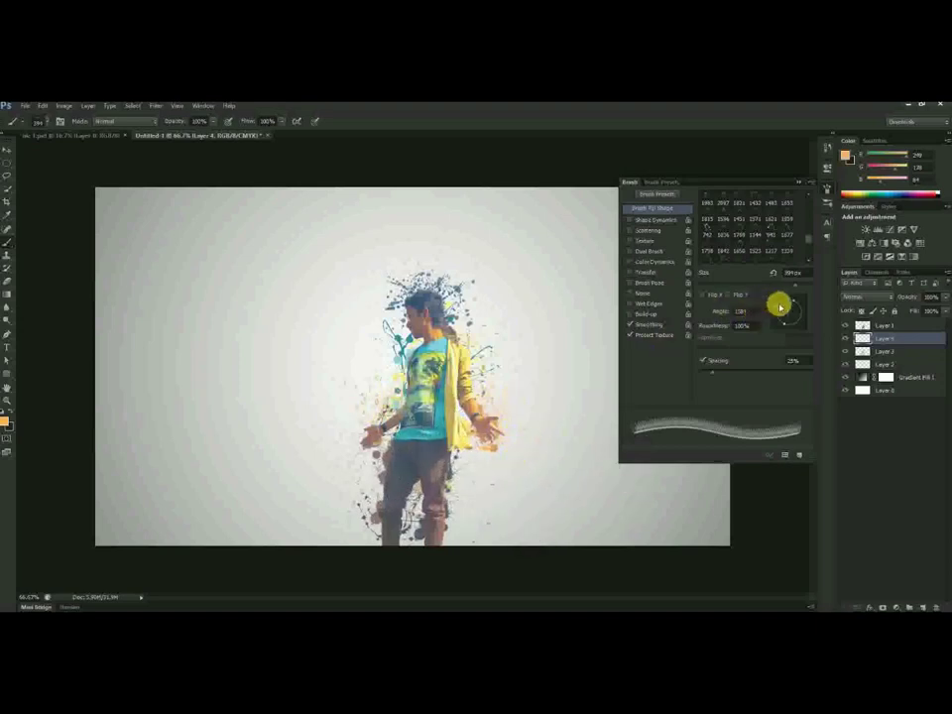
pyautogui.moveTo(774, 310); pyautogui.dragTo(778, 301)
pyautogui.keyDown('alt'); pyautogui.click(440, 312); pyautogui.keyUp('alt')
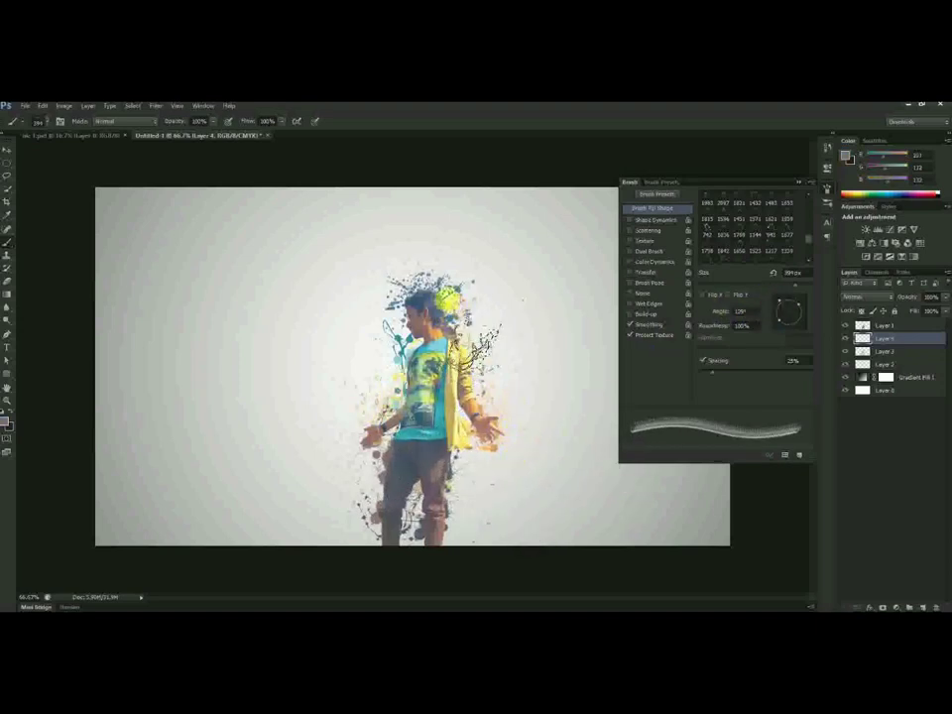
pyautogui.click(447, 299)
pyautogui.click(433, 510)
pyautogui.click(392, 505)
pyautogui.click(406, 482)
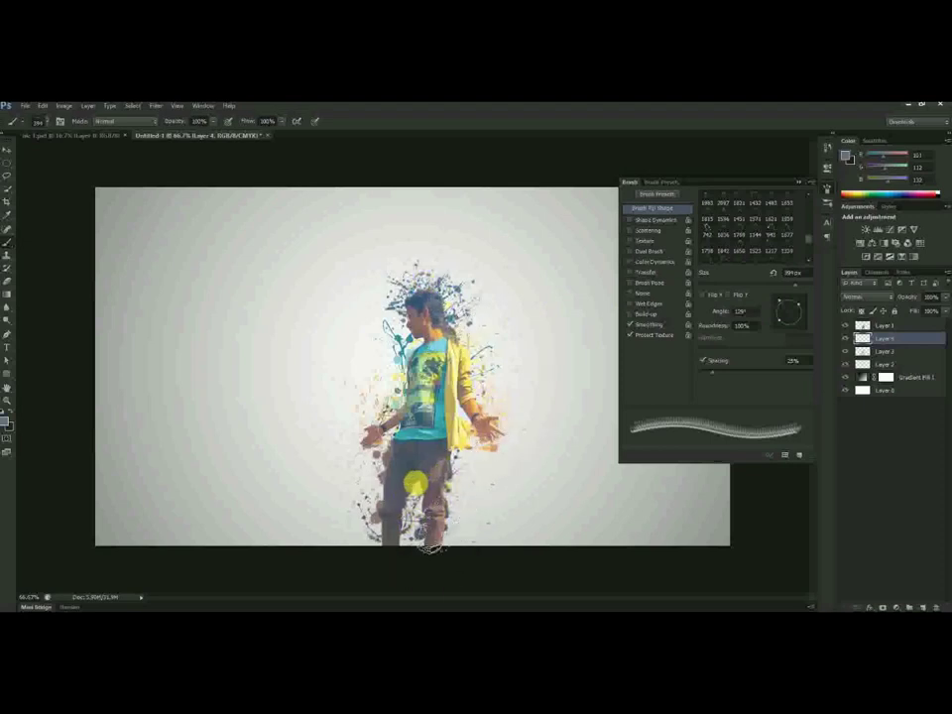
# - Add a layer mask to Layer 1 and choose the 2376 splatter brush at about 324 px for painting on it
pyautogui.click(861, 325)
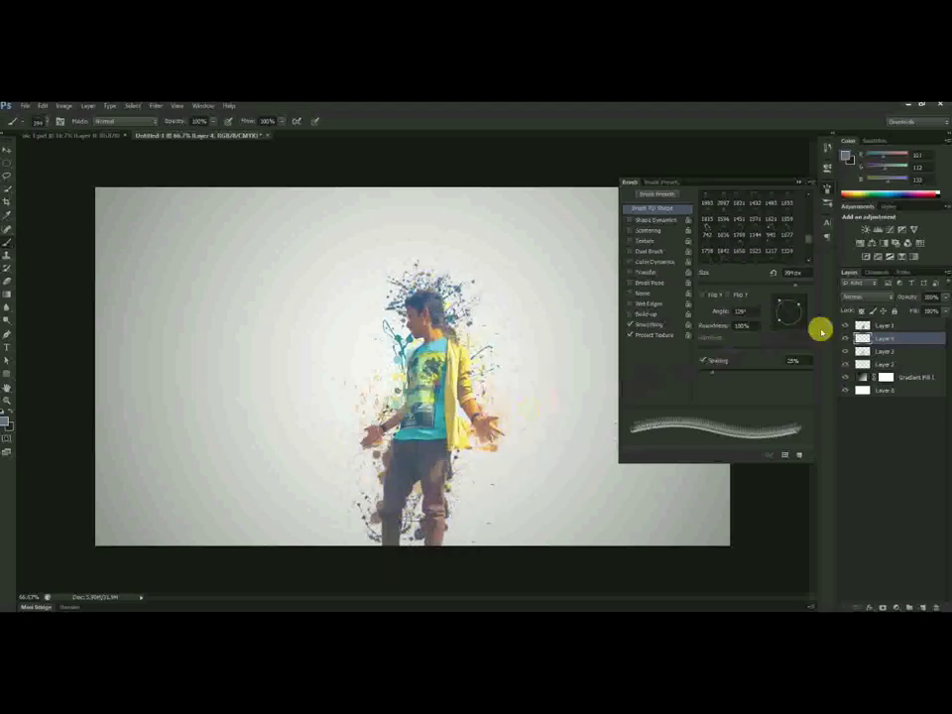
pyautogui.click(883, 606)
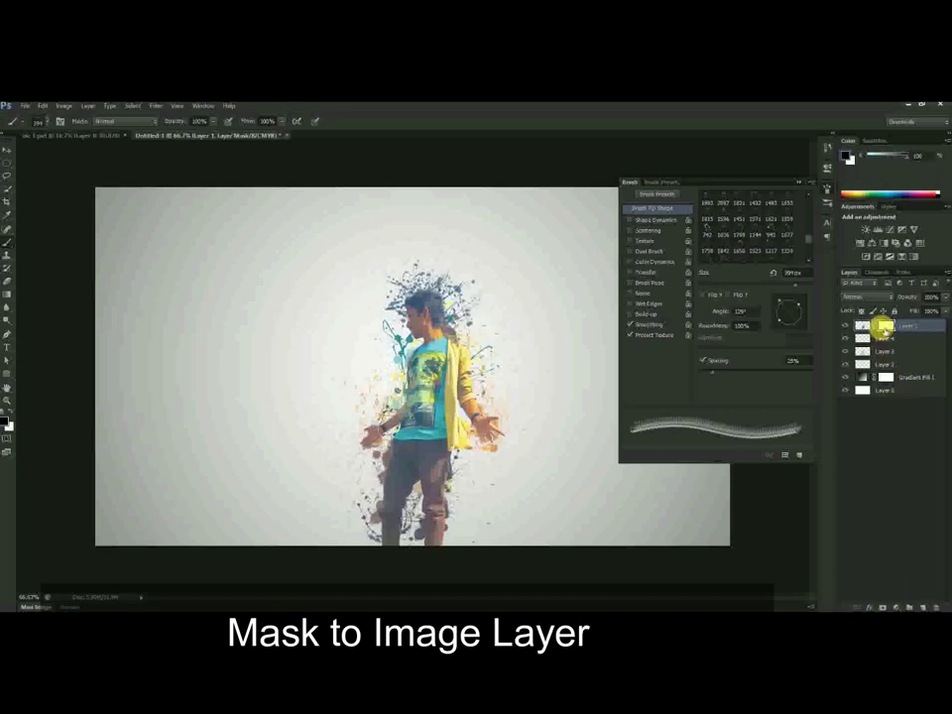
pyautogui.click(45, 120)
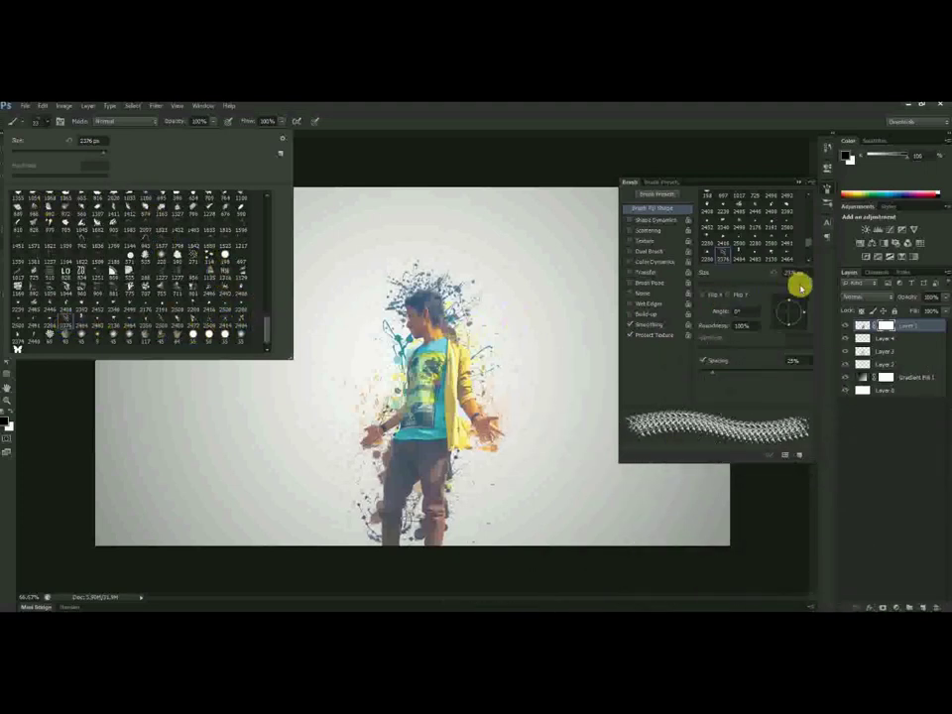
pyautogui.click(798, 289)
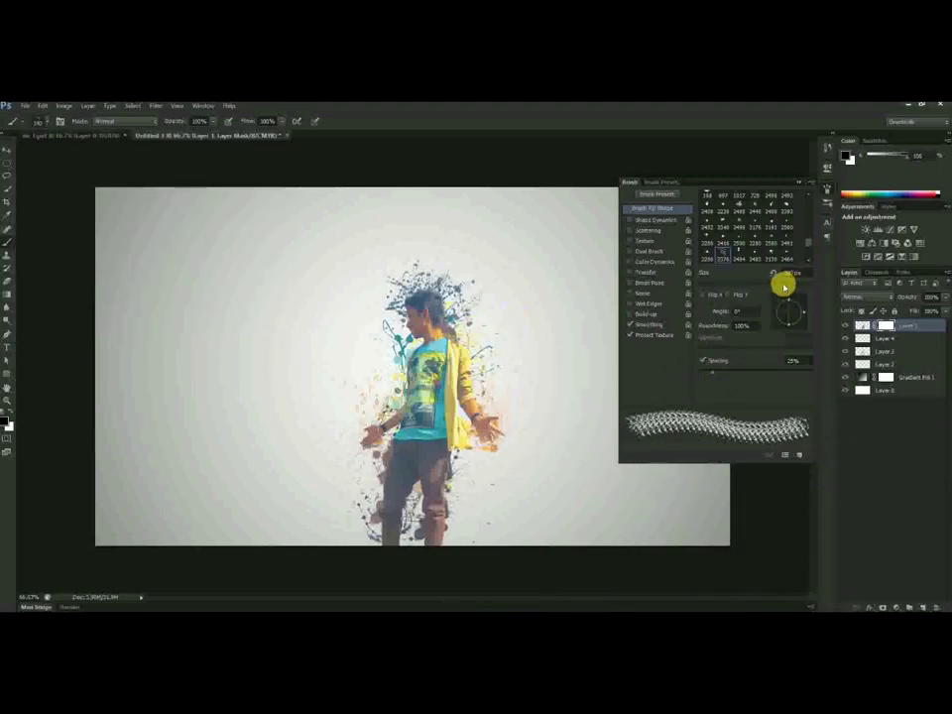
pyautogui.moveTo(791, 287); pyautogui.dragTo(790, 287)
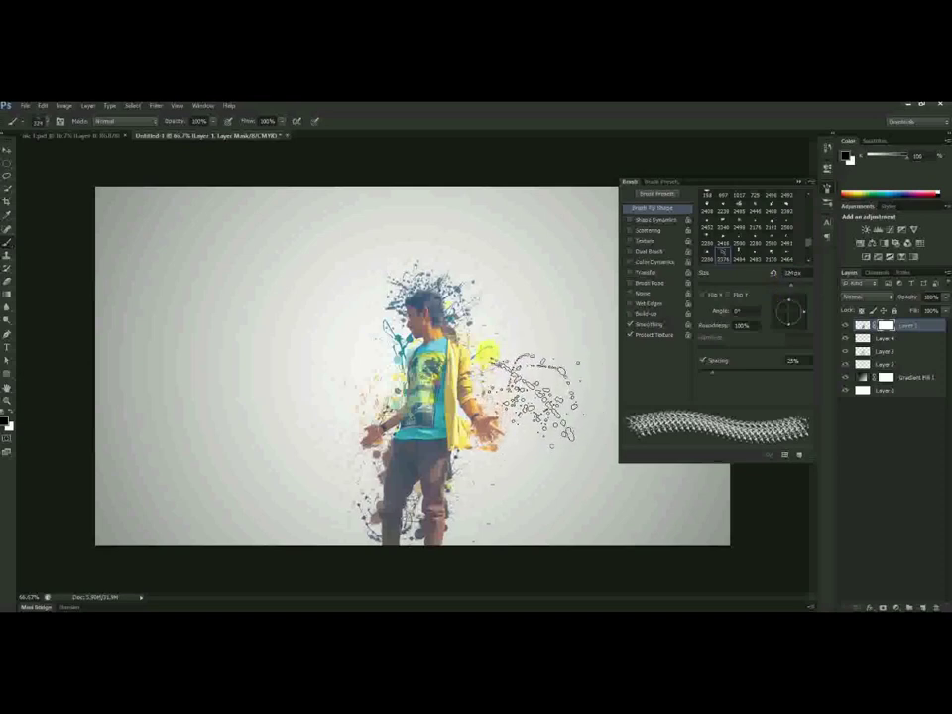
pyautogui.hotkey('ctrl', 'z')
pyautogui.click(510, 374)
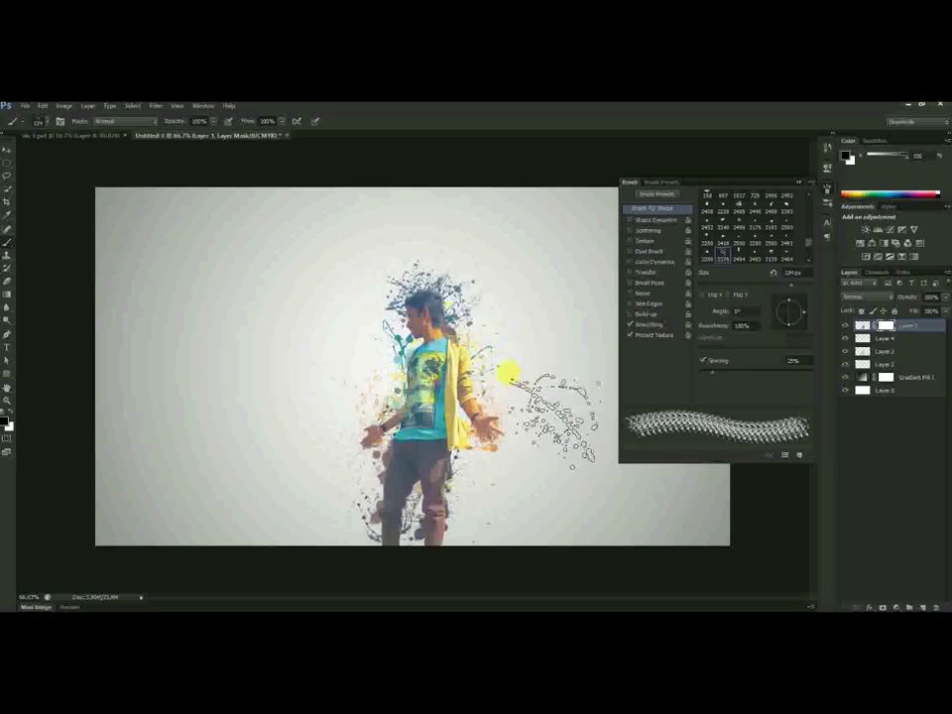
pyautogui.click(11, 411)
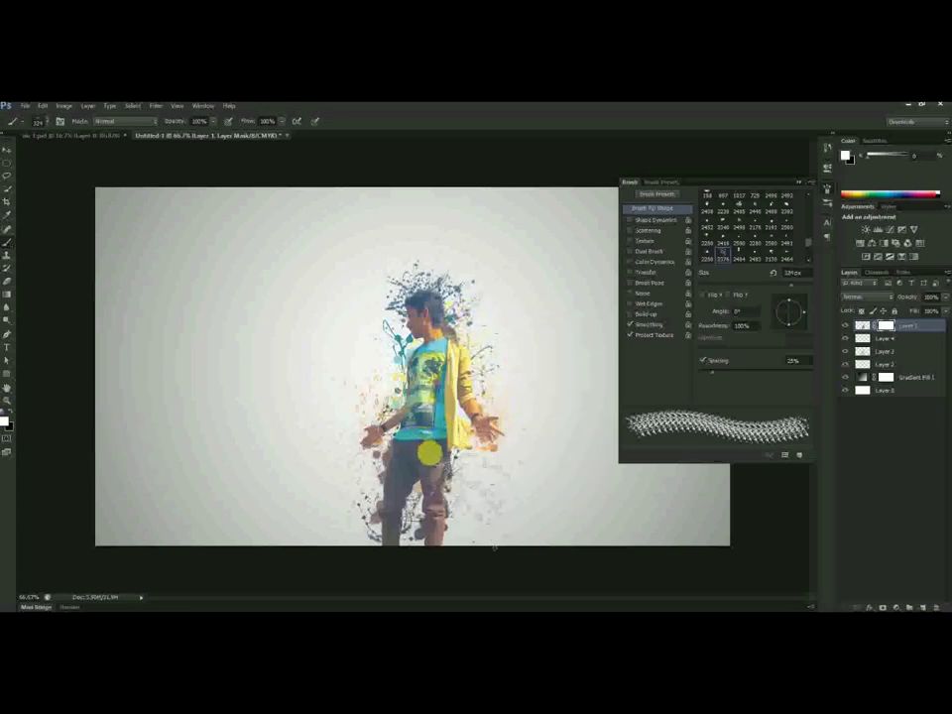
pyautogui.click(9, 415)
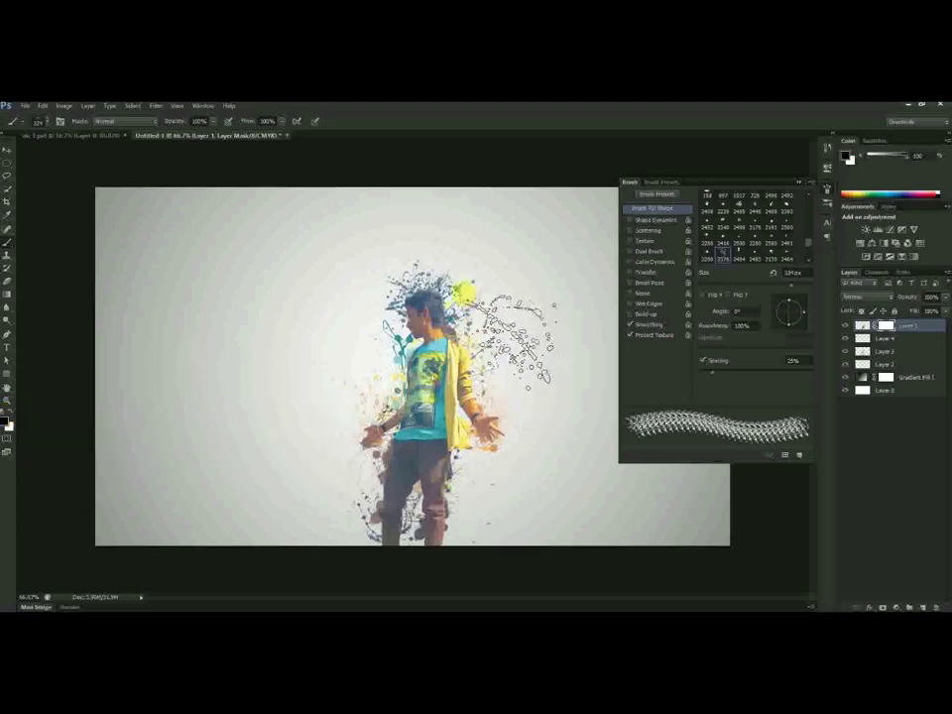
# - Rotate the brush tip to about -50°, reduce it to about 170 px and stamp black on the mask at the lower legs
pyautogui.moveTo(806, 315)
pyautogui.mouseDown()
pyautogui.moveTo(796, 323)
pyautogui.moveTo(790, 287)
pyautogui.mouseUp()
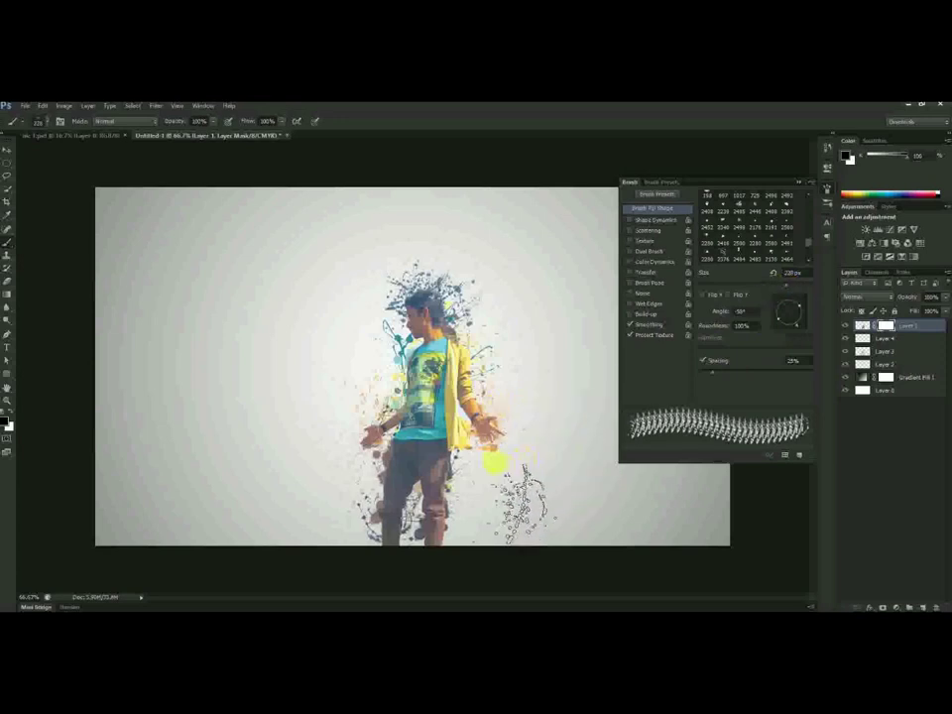
pyautogui.moveTo(779, 289); pyautogui.dragTo(778, 288)
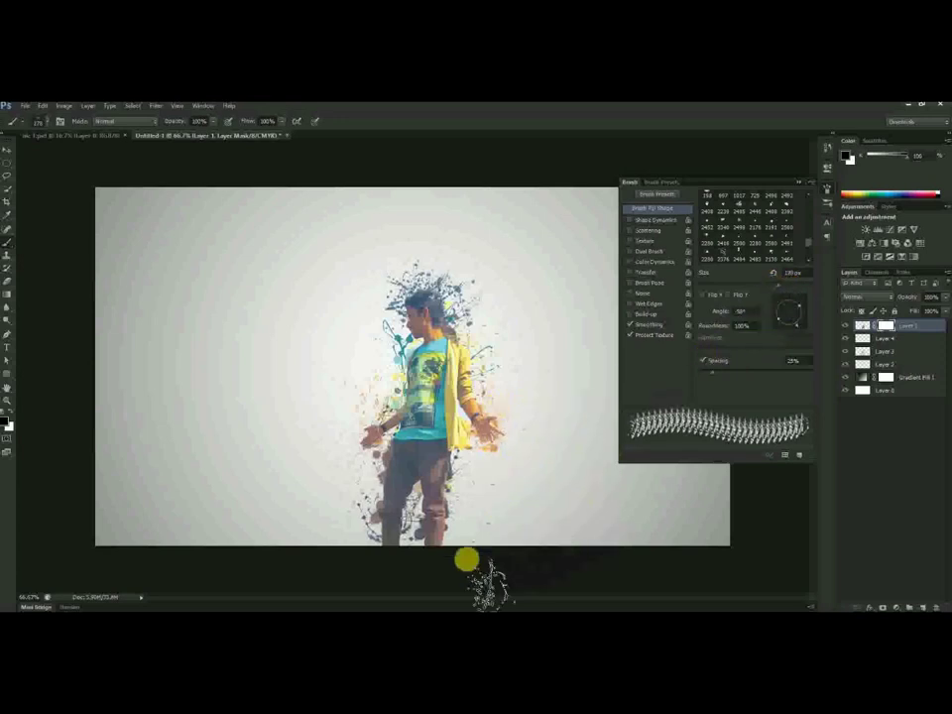
pyautogui.click(383, 557)
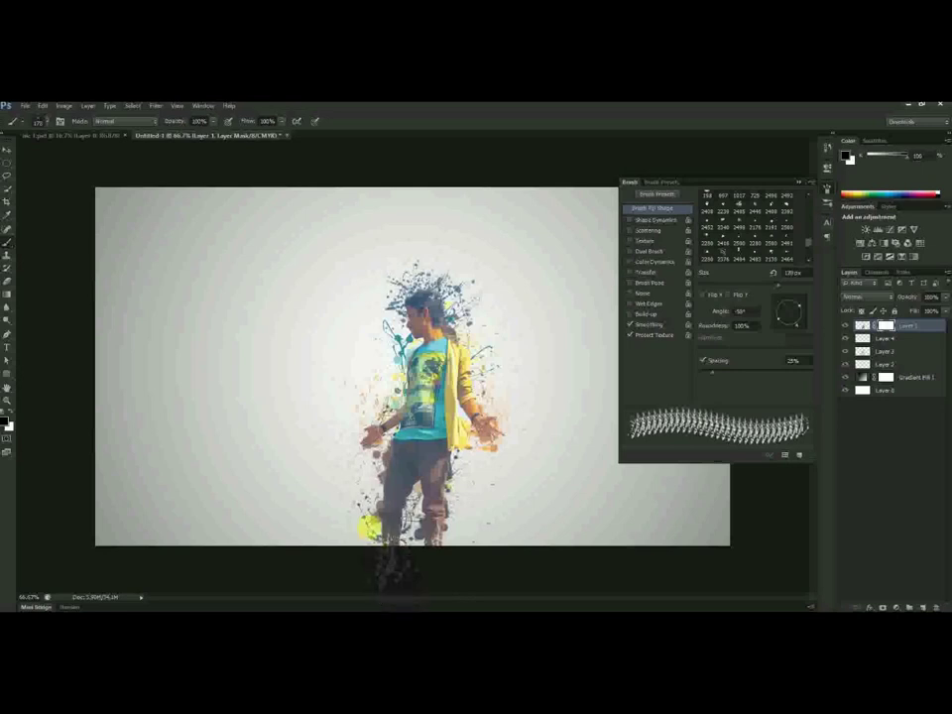
# - Mask out splatters over the legs, hands and arms in black, rotating the brush tip to about -131°, -179° and 76°
pyautogui.moveTo(792, 321); pyautogui.dragTo(783, 321)
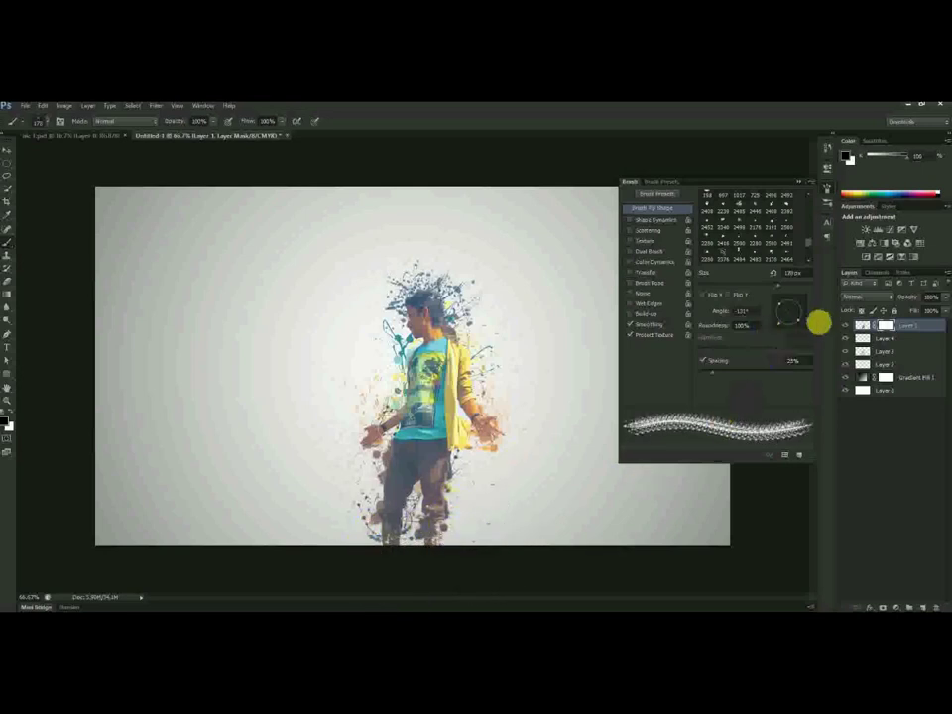
pyautogui.moveTo(807, 317); pyautogui.dragTo(769, 317)
pyautogui.click(405, 539)
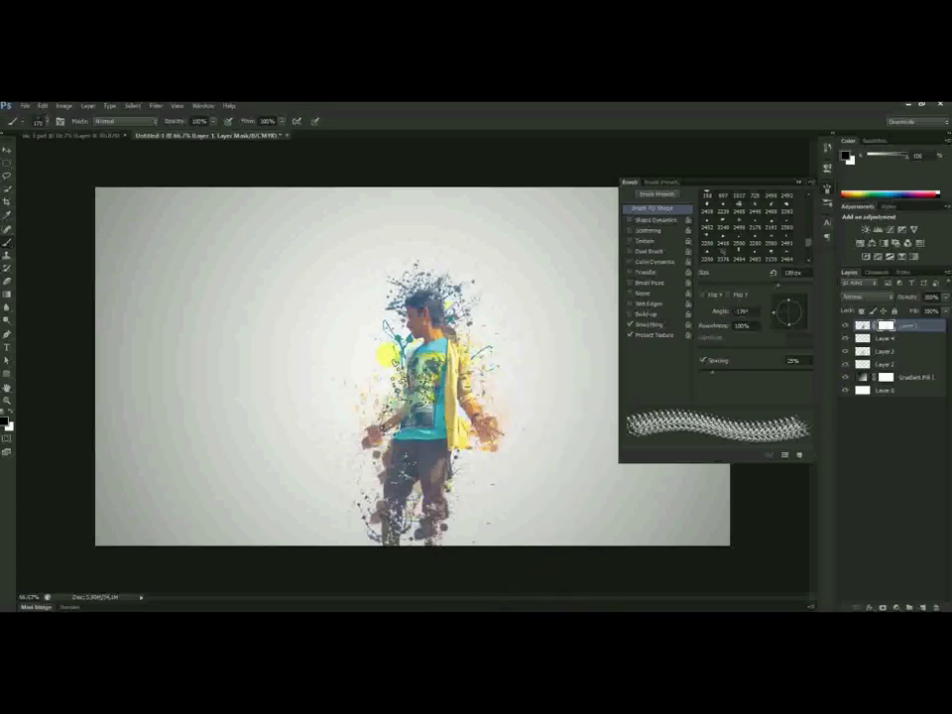
pyautogui.moveTo(779, 309); pyautogui.dragTo(756, 317)
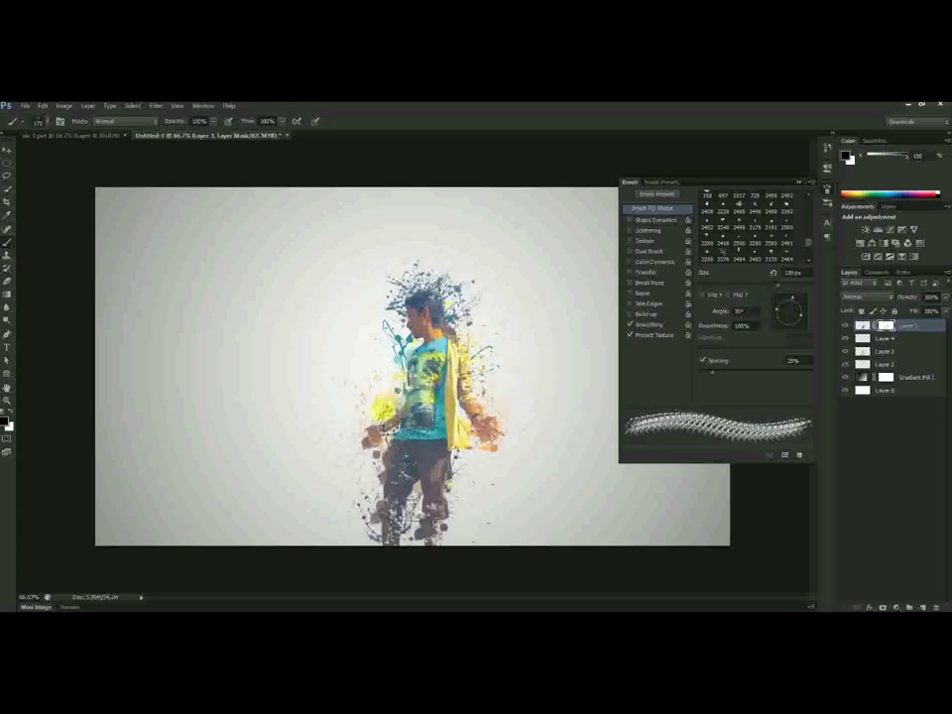
# - Choose the 1983 splatter brush at about 246 px and stamp black on the mask over the trousers, forearm, shirt and back of the head
pyautogui.click(47, 123)
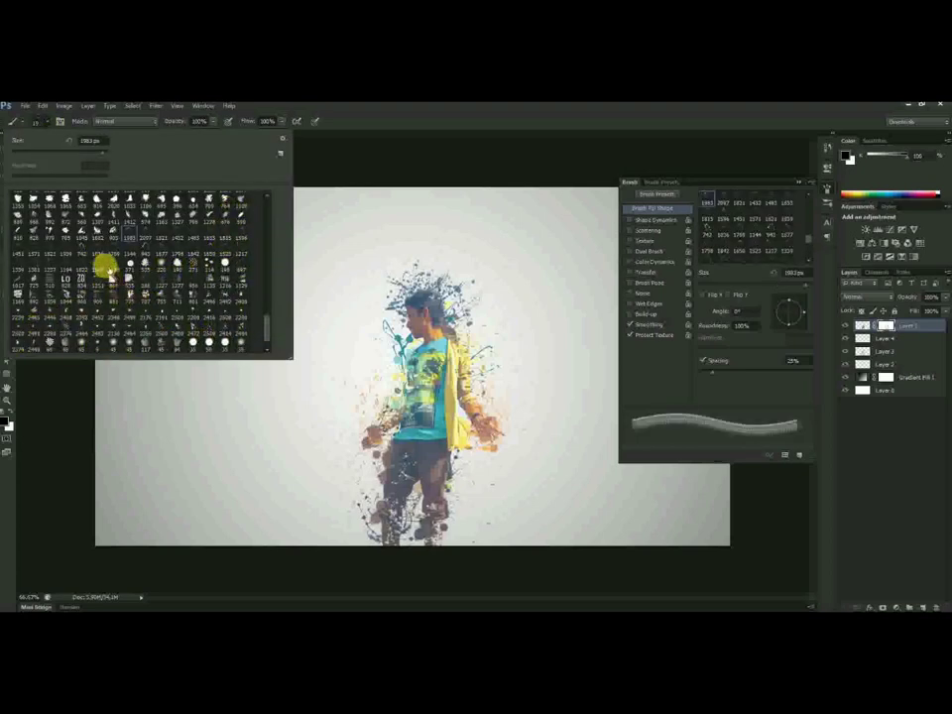
pyautogui.click(793, 288)
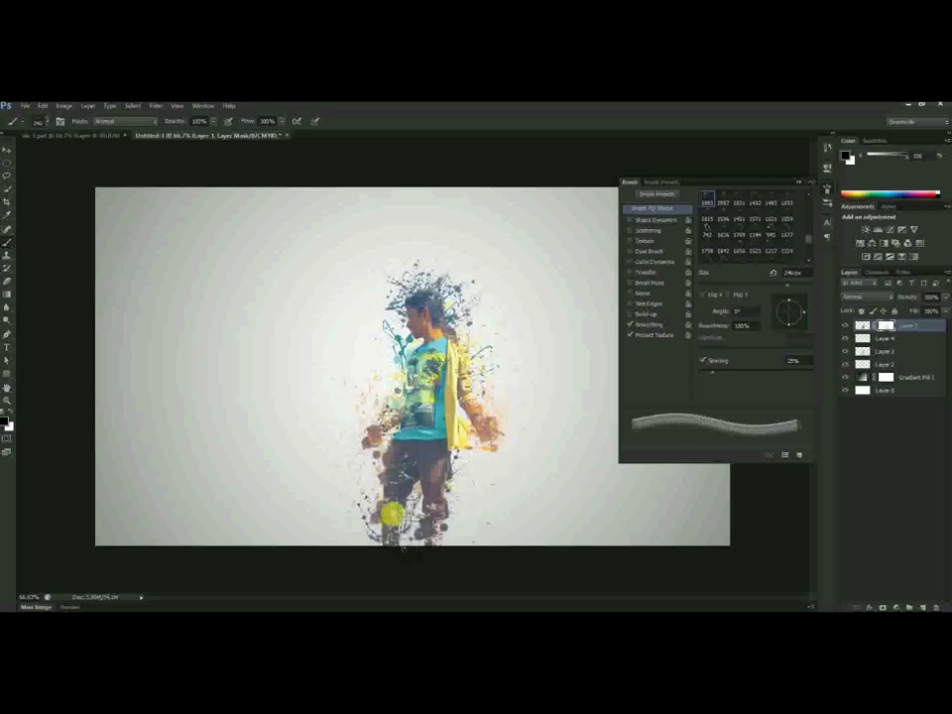
pyautogui.moveTo(439, 472); pyautogui.dragTo(451, 497)
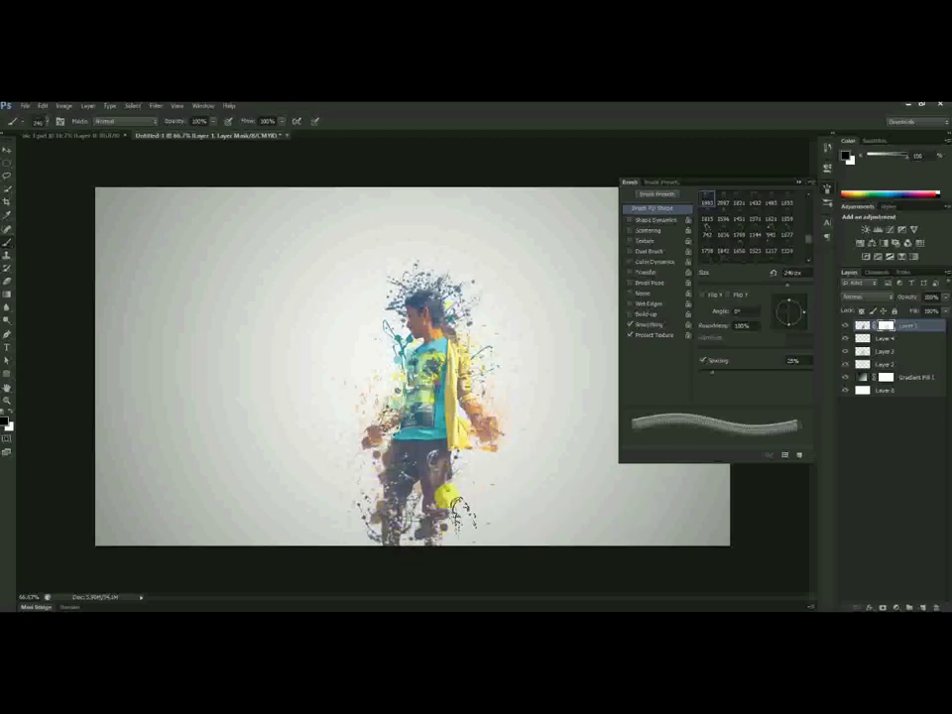
pyautogui.click(376, 439)
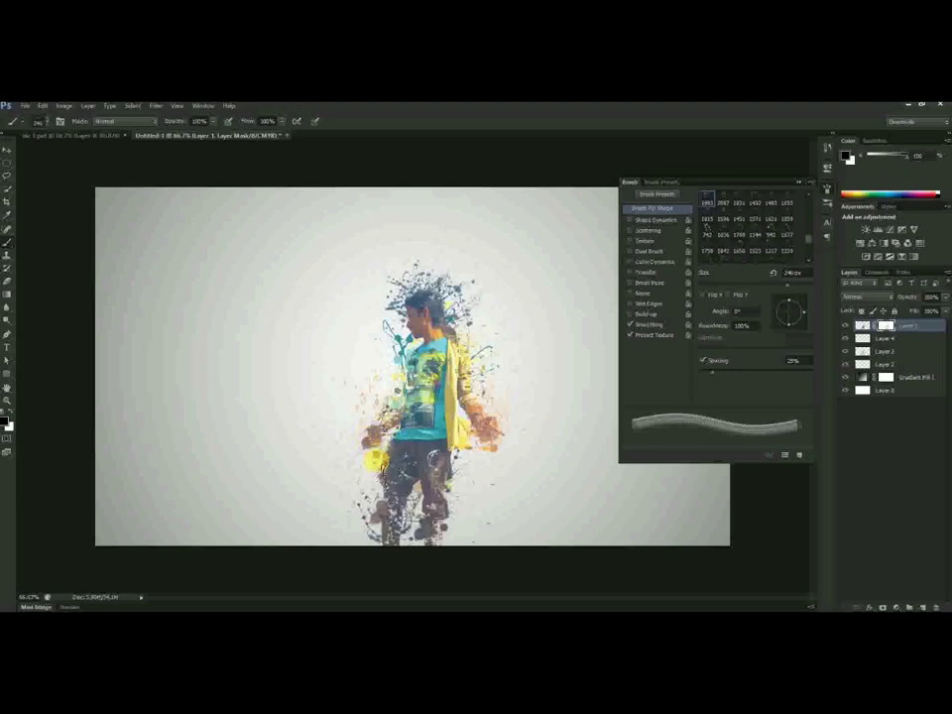
pyautogui.click(426, 378)
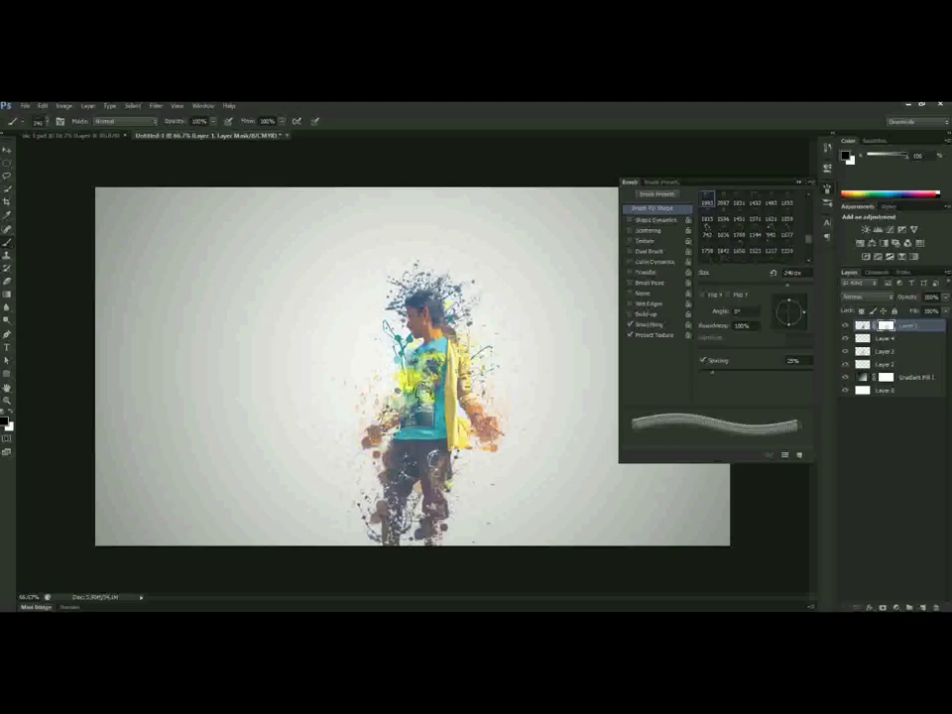
pyautogui.click(448, 310)
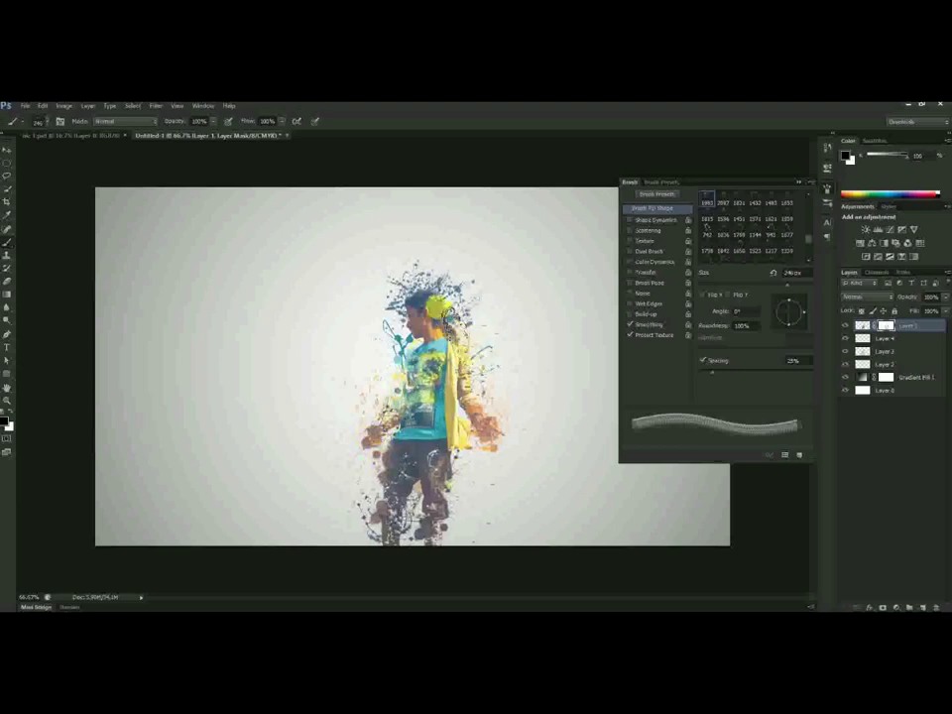
# - Rotate the brush tip to about 115°, reduce it to about 185 px and mask more splatters around the head, jacket arm and legs
pyautogui.moveTo(797, 312); pyautogui.dragTo(776, 289)
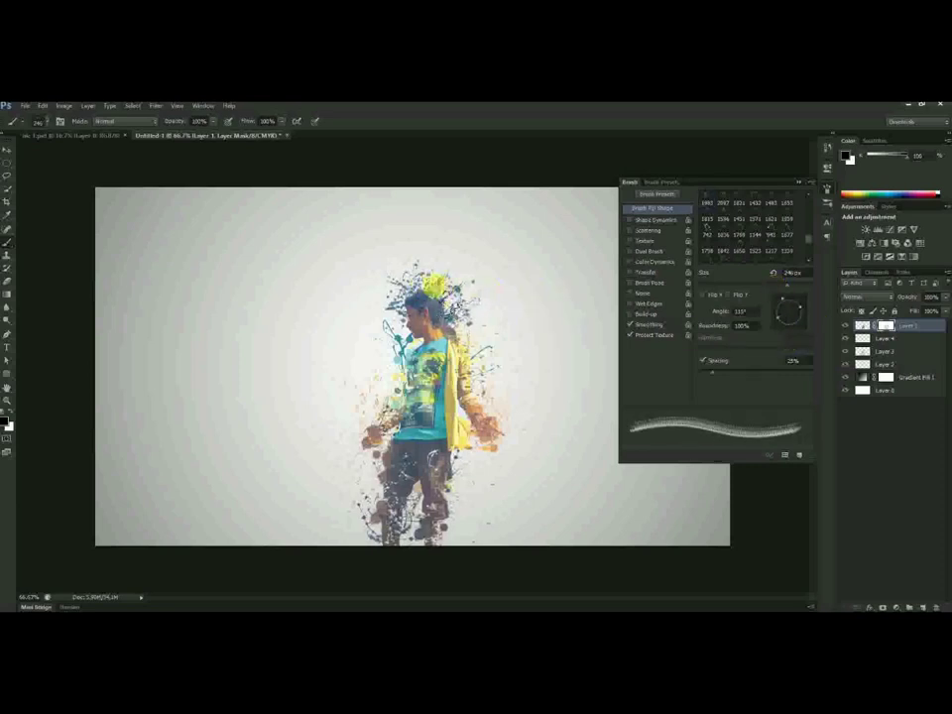
pyautogui.click(471, 315)
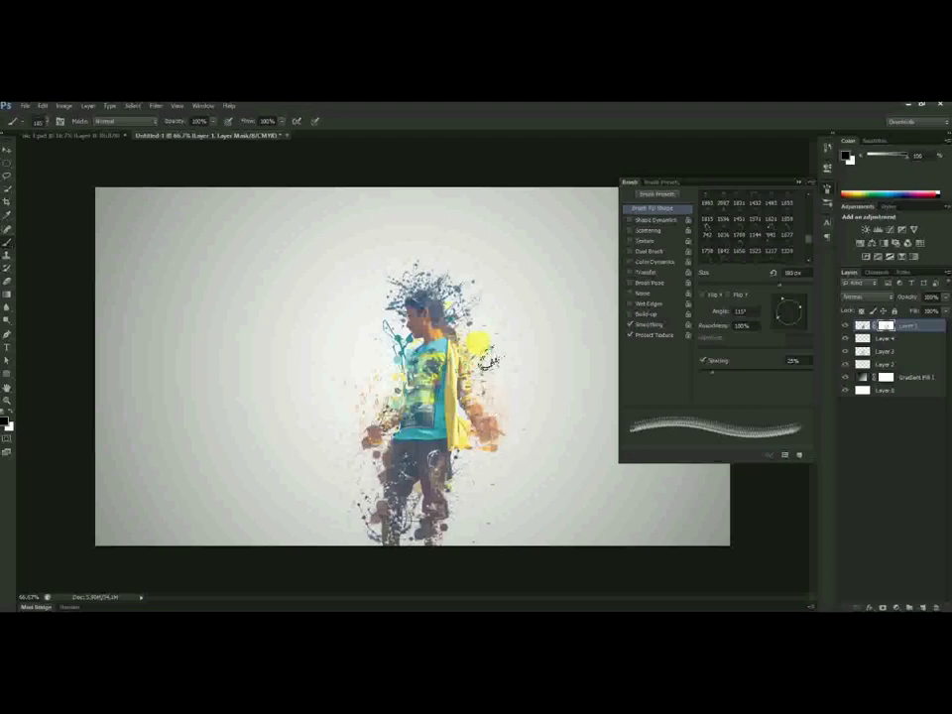
pyautogui.moveTo(432, 533); pyautogui.dragTo(393, 510)
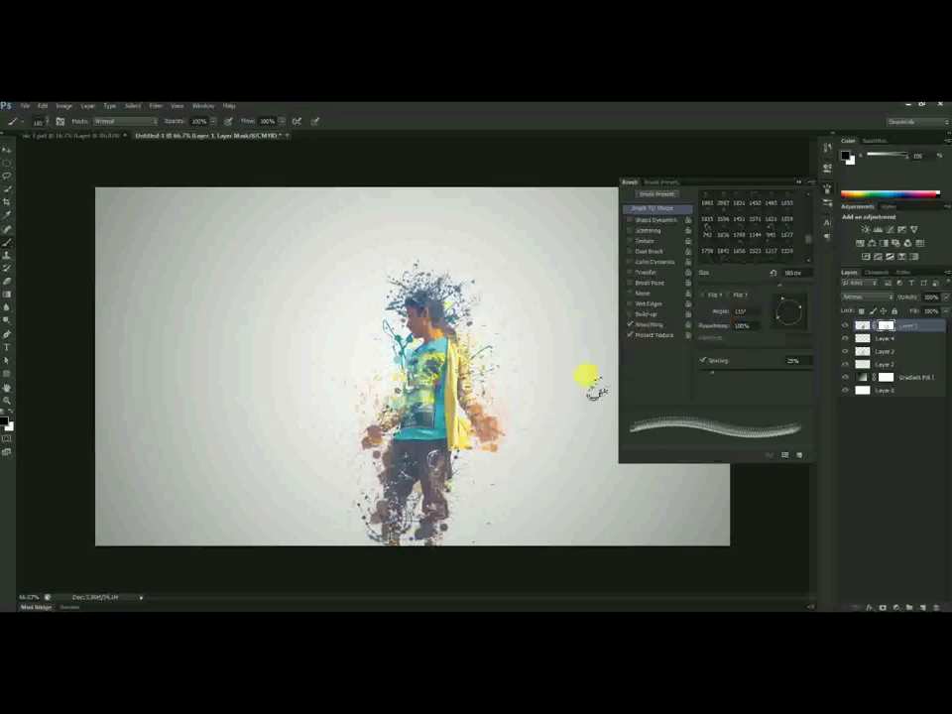
# - Choose the 2376 splatter brush again at about 255 px and mask splatters into the shirt and jacket edges
pyautogui.click(47, 123)
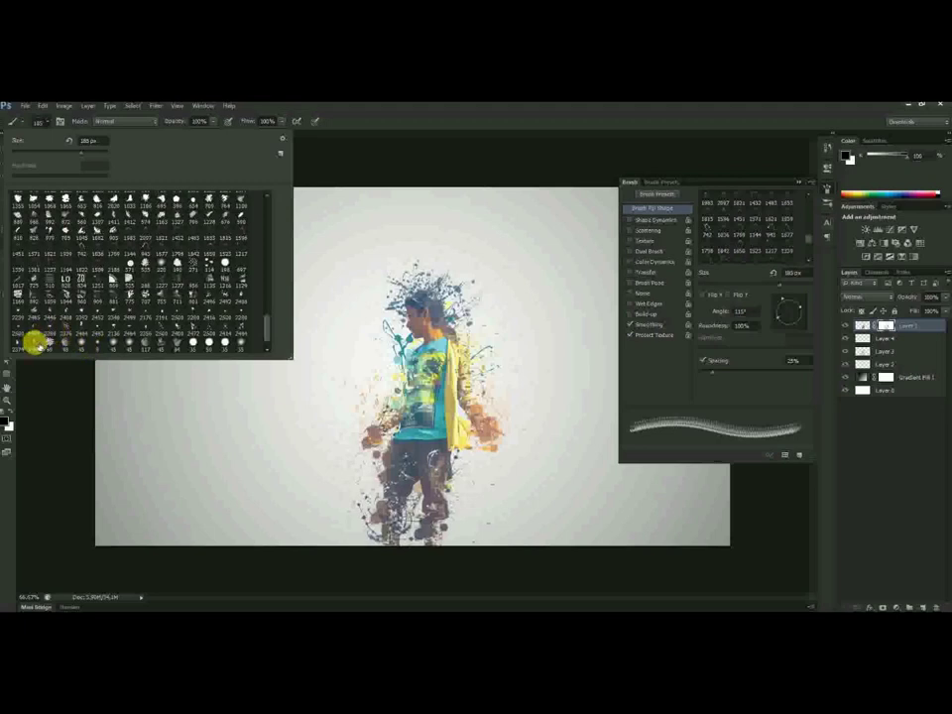
pyautogui.scroll(-1, 70, 340)
pyautogui.click(75, 305)
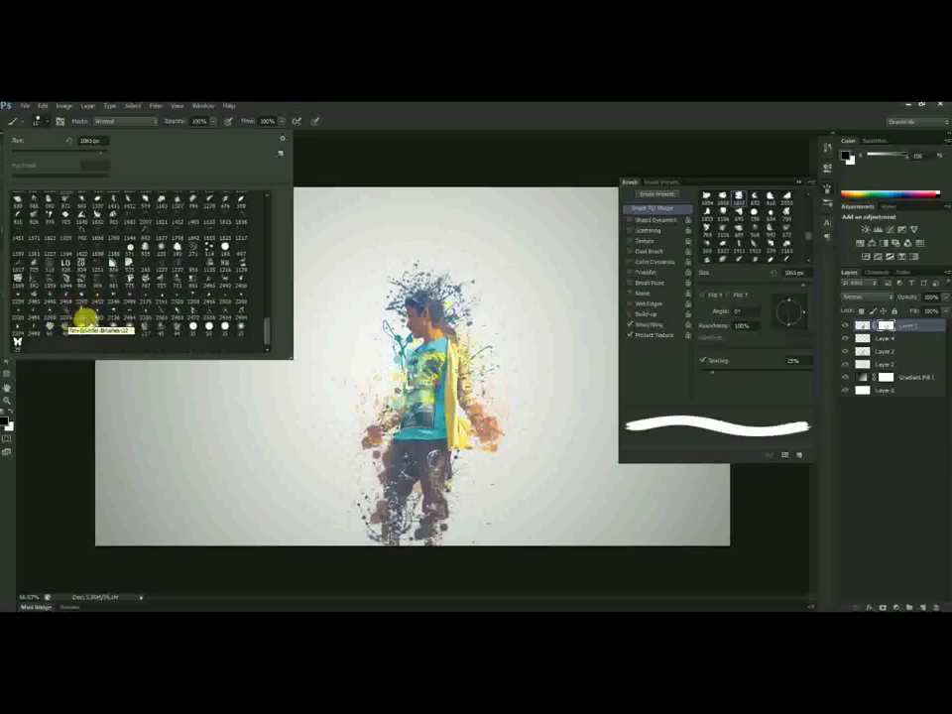
pyautogui.click(68, 314)
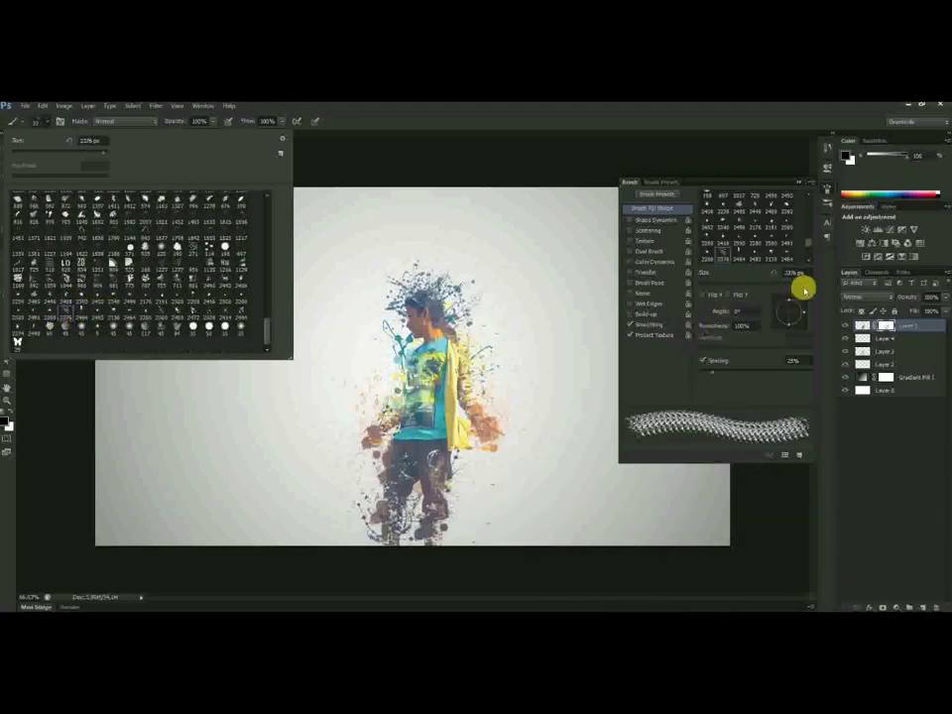
pyautogui.press('Return')
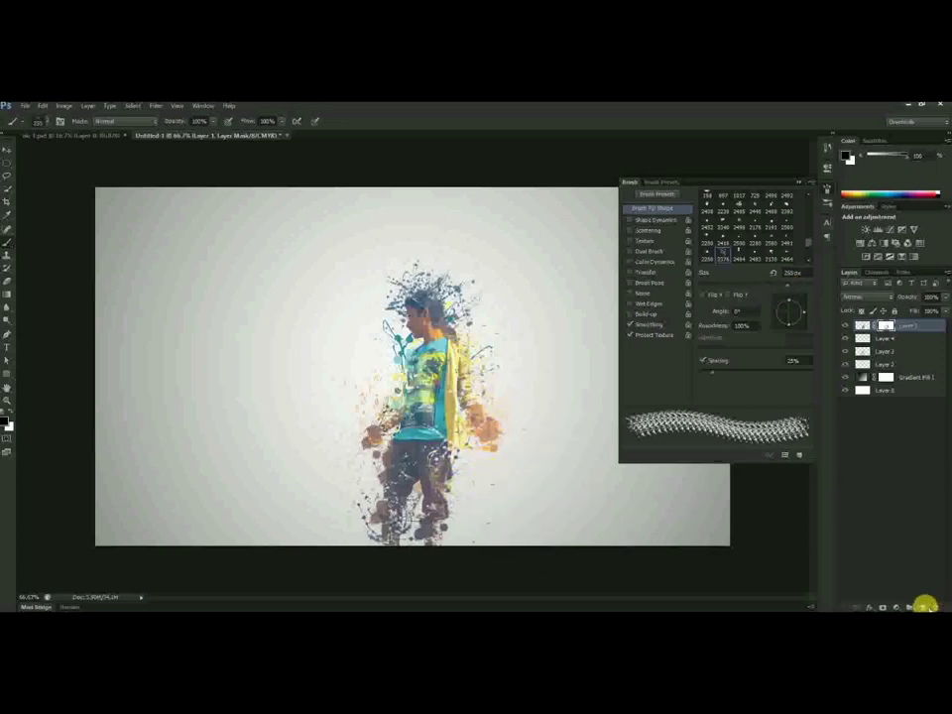
# - Create a new layer above Layer 1 and set the foreground colour to an off-white of about RGB 238, 239, 240
pyautogui.click(922, 604)
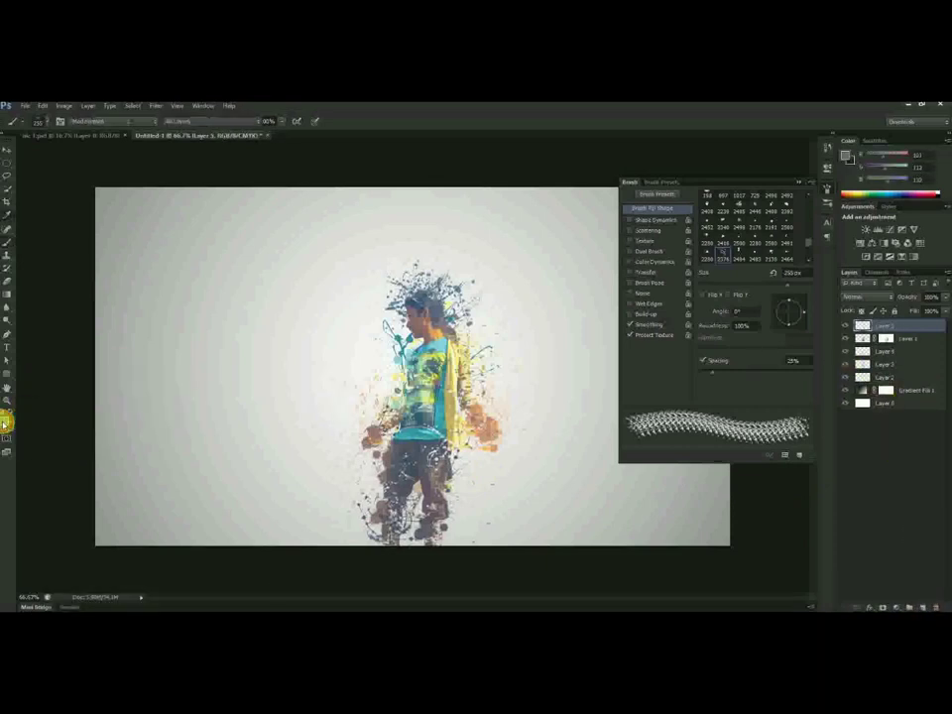
pyautogui.click(5, 421)
pyautogui.click(514, 219)
pyautogui.click(759, 197)
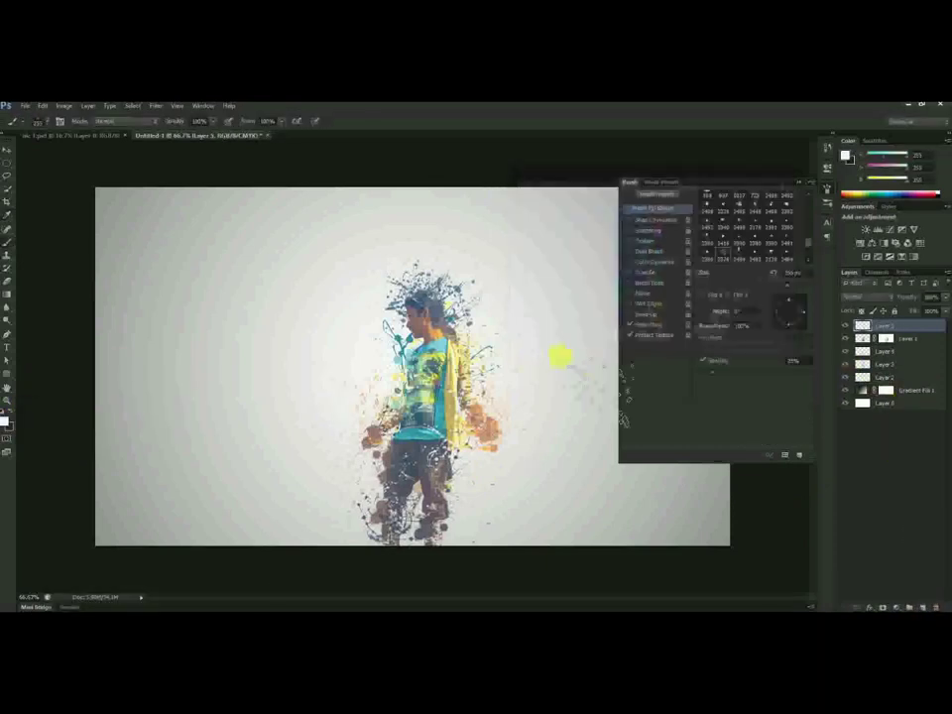
pyautogui.click(5, 422)
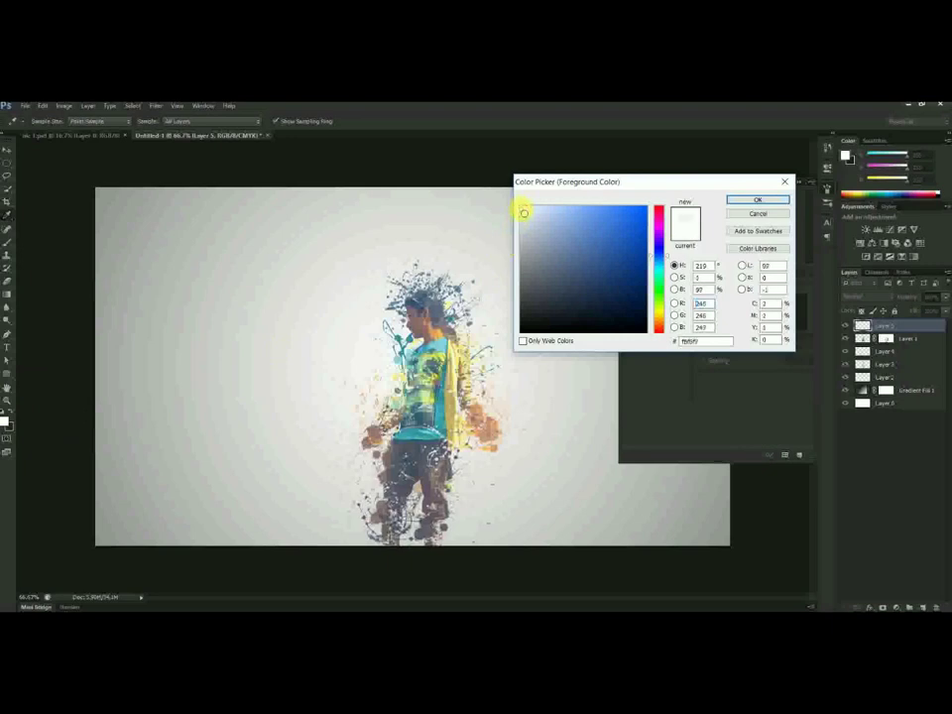
pyautogui.click(735, 202)
# - Stamp off-white splatters around the lower legs, rotating the brush tip to about 119° and reducing it to about 185 px
pyautogui.press('b')
pyautogui.press('F5')
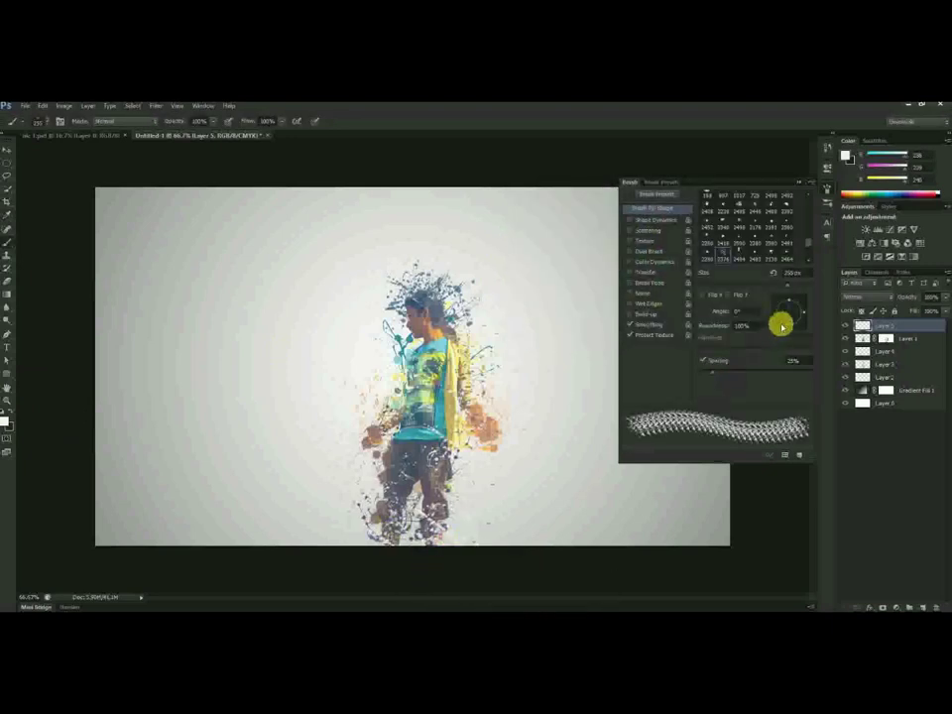
pyautogui.moveTo(779, 323); pyautogui.dragTo(780, 287)
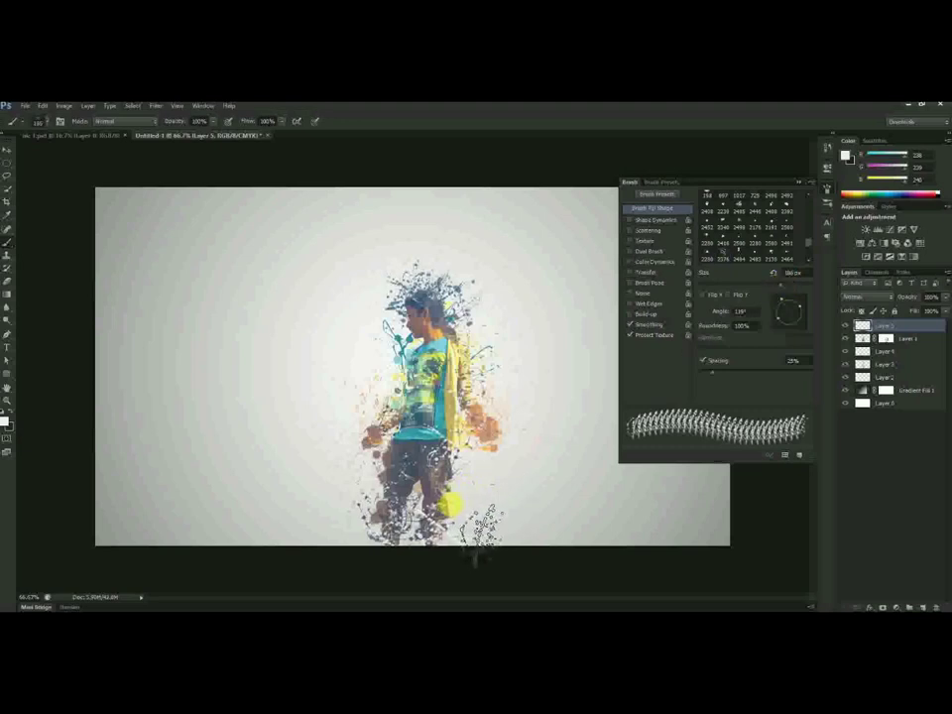
# - Undo the last stamp, then add off-white splatters over the torso and head, rotating the brush tip to about -120°
pyautogui.hotkey('ctrl', 'z')
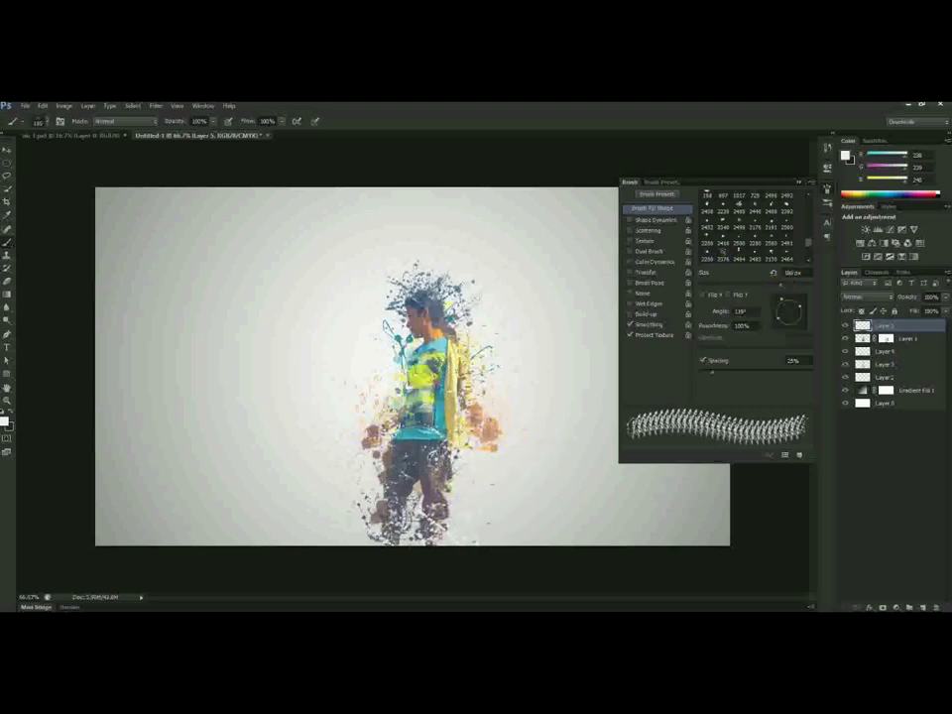
pyautogui.click(423, 398)
pyautogui.click(486, 334)
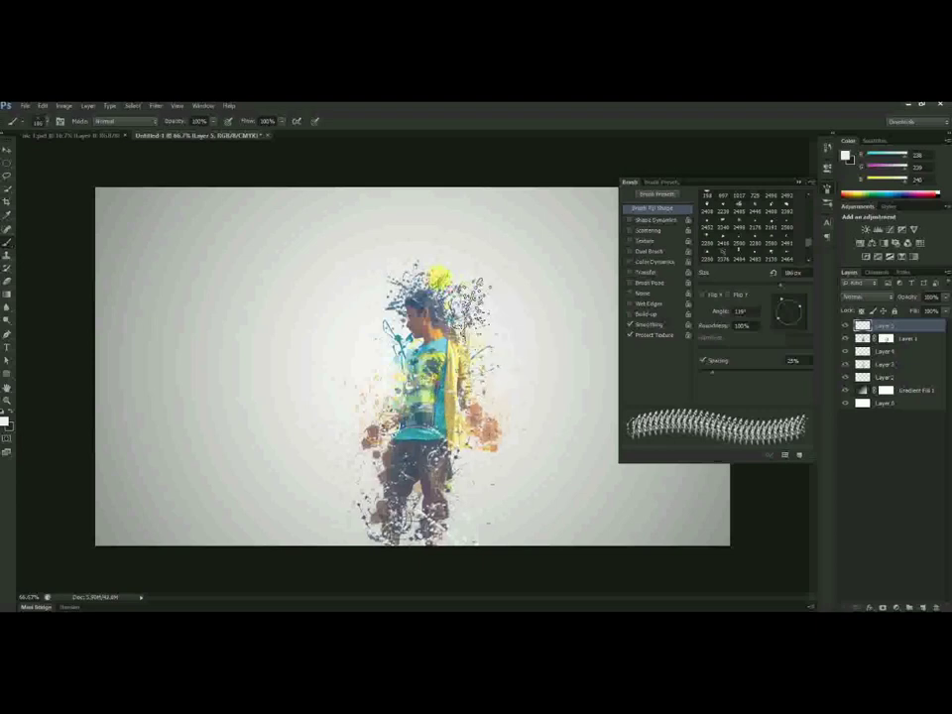
pyautogui.moveTo(782, 299)
pyautogui.mouseDown()
pyautogui.moveTo(810, 311)
pyautogui.moveTo(773, 343)
pyautogui.mouseUp()
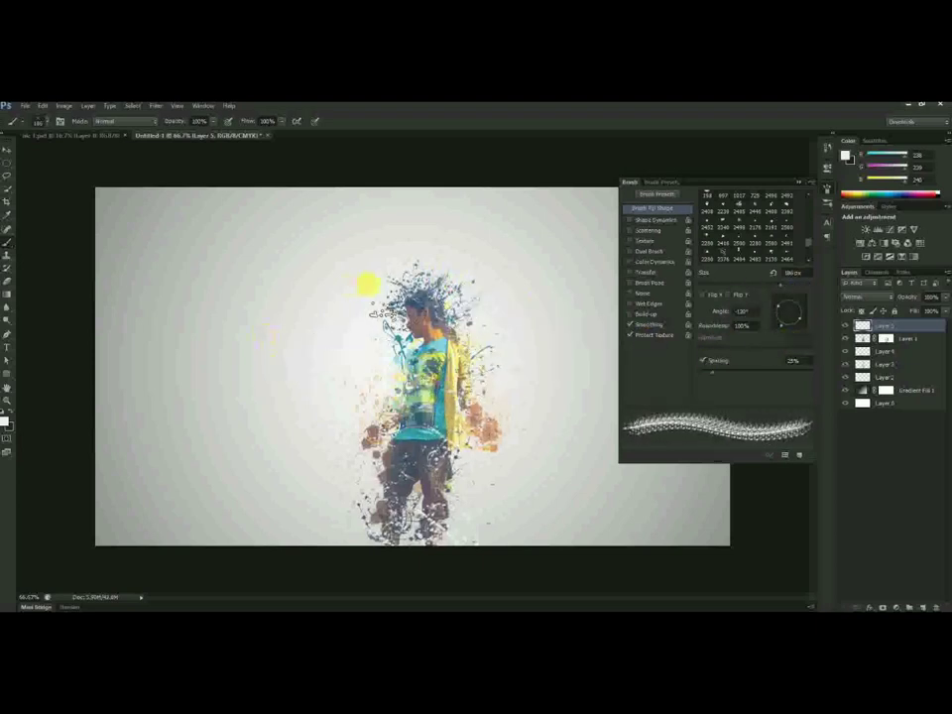
pyautogui.click(412, 278)
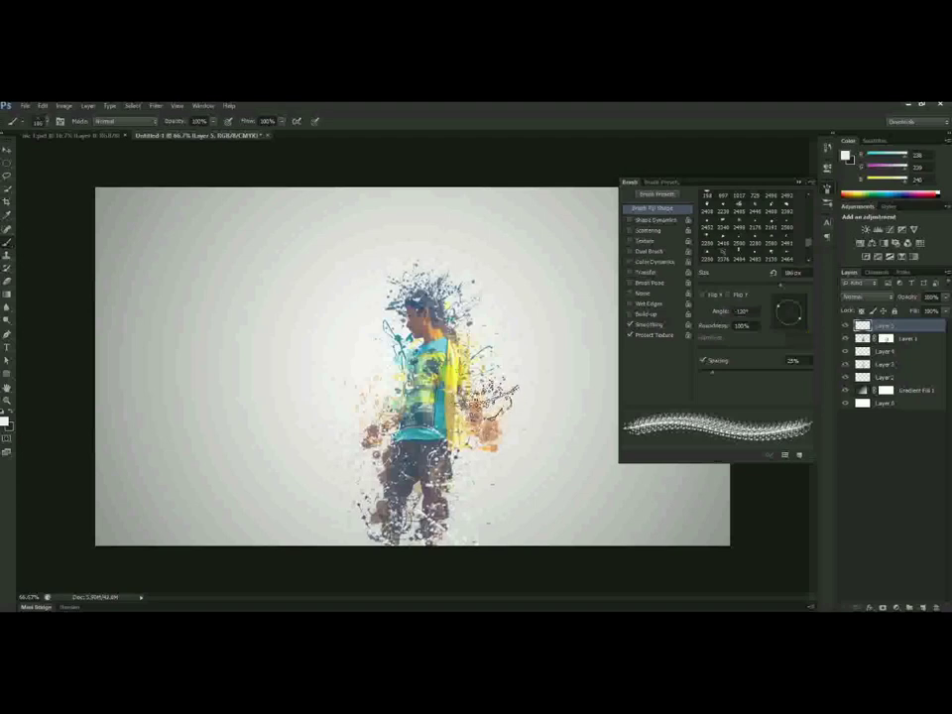
# - Clip the off-white splatter layer to Layer 1 and group the two layers
pyautogui.keyDown('alt'); pyautogui.click(862, 333); pyautogui.keyUp('alt')
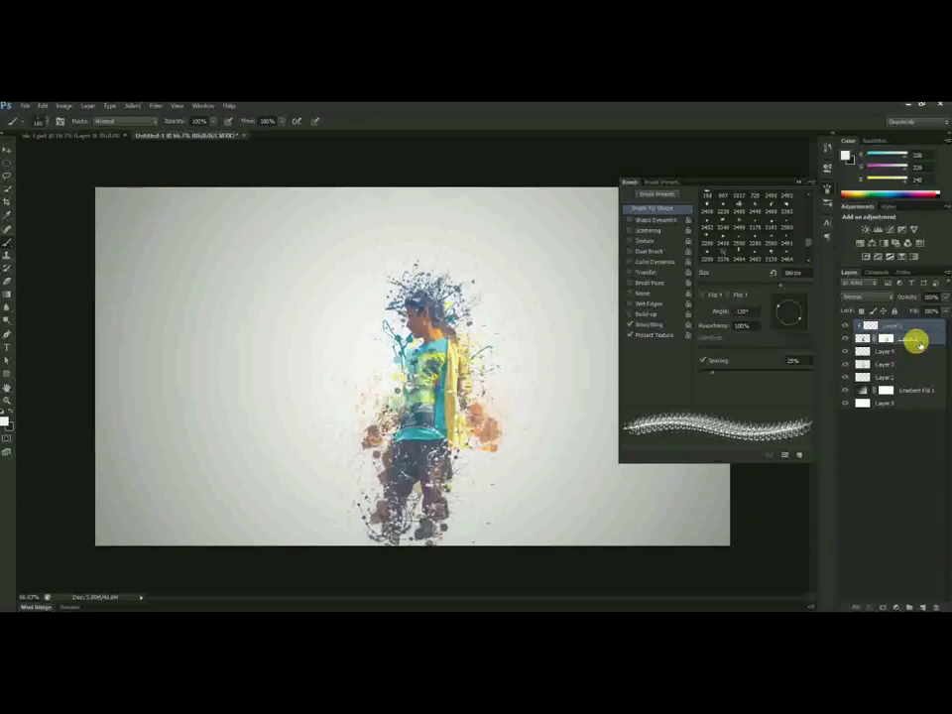
pyautogui.hotkey('ctrl', 'g')
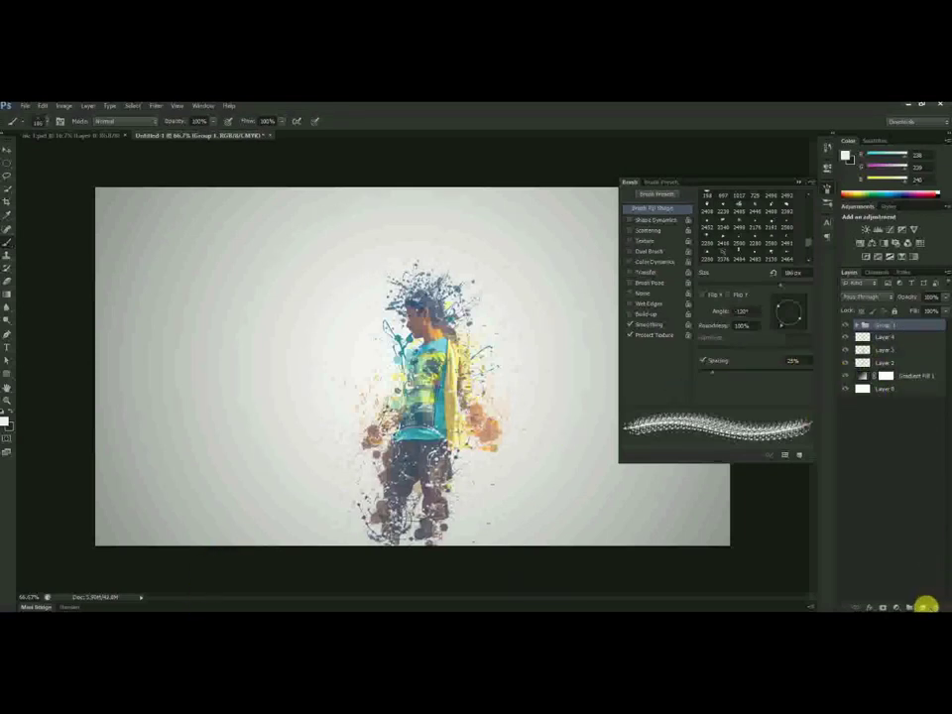
# - Add a new layer directly beneath the group and hide Layer 3, comparing the splatter layers' visibility
pyautogui.click(925, 604)
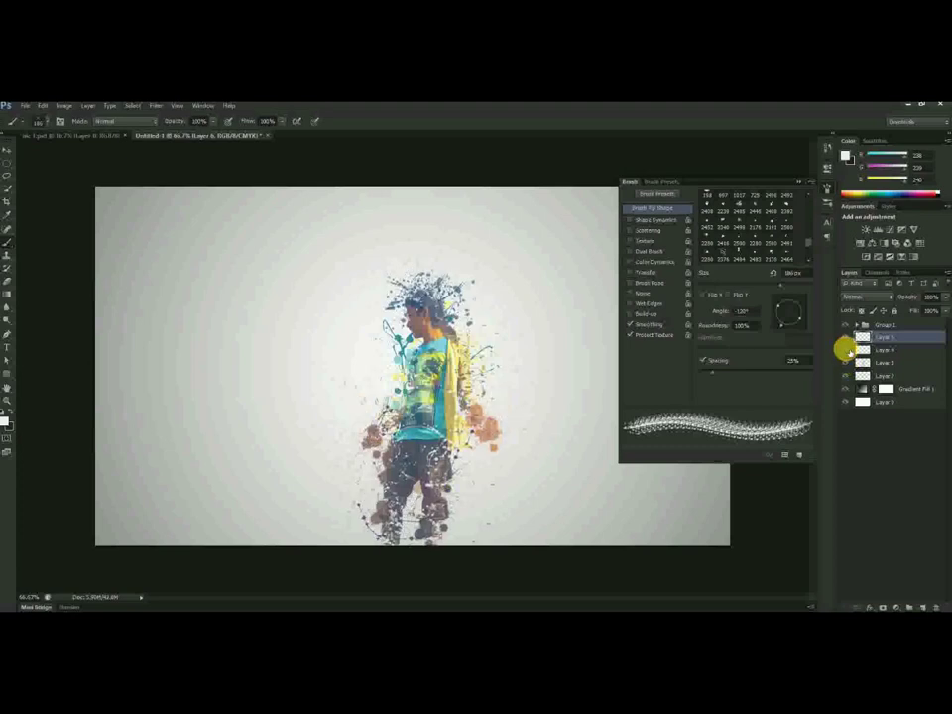
pyautogui.click(848, 364)
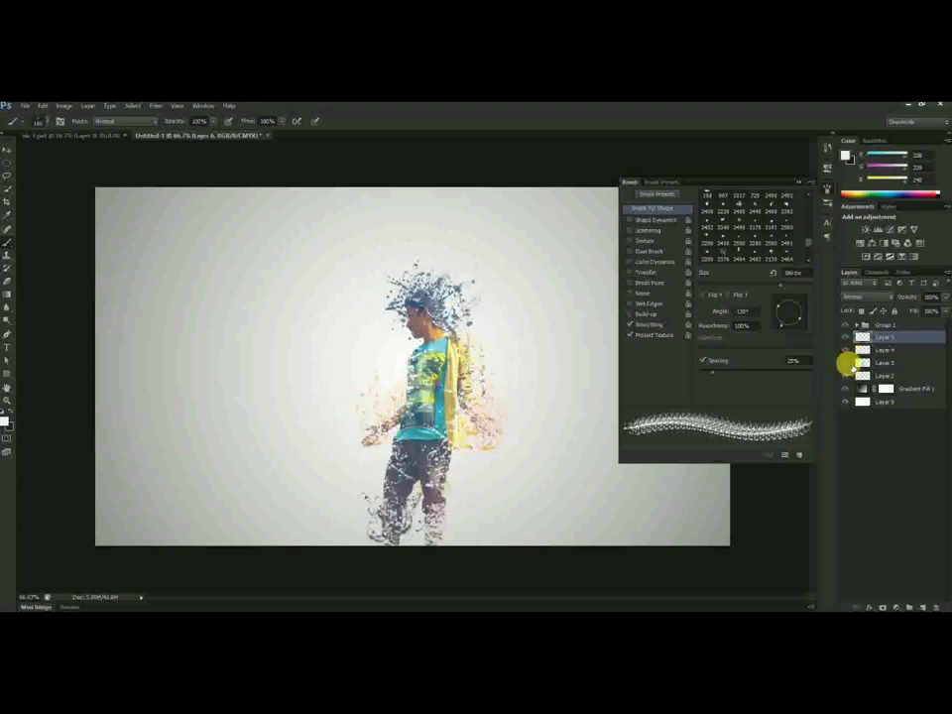
pyautogui.click(848, 364)
pyautogui.click(847, 378)
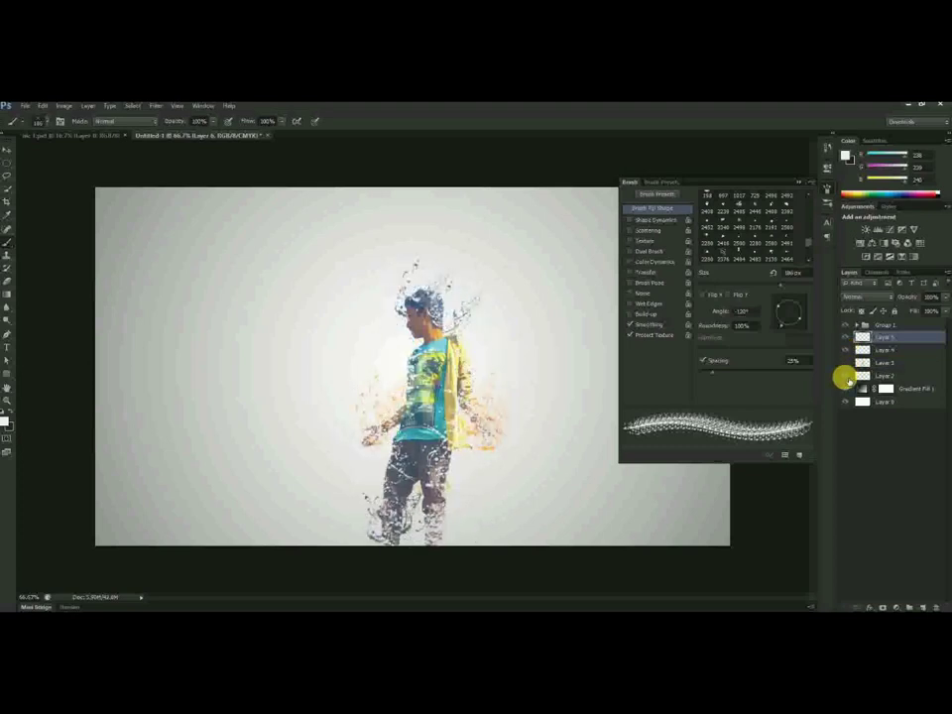
pyautogui.click(845, 376)
pyautogui.click(844, 377)
pyautogui.click(845, 377)
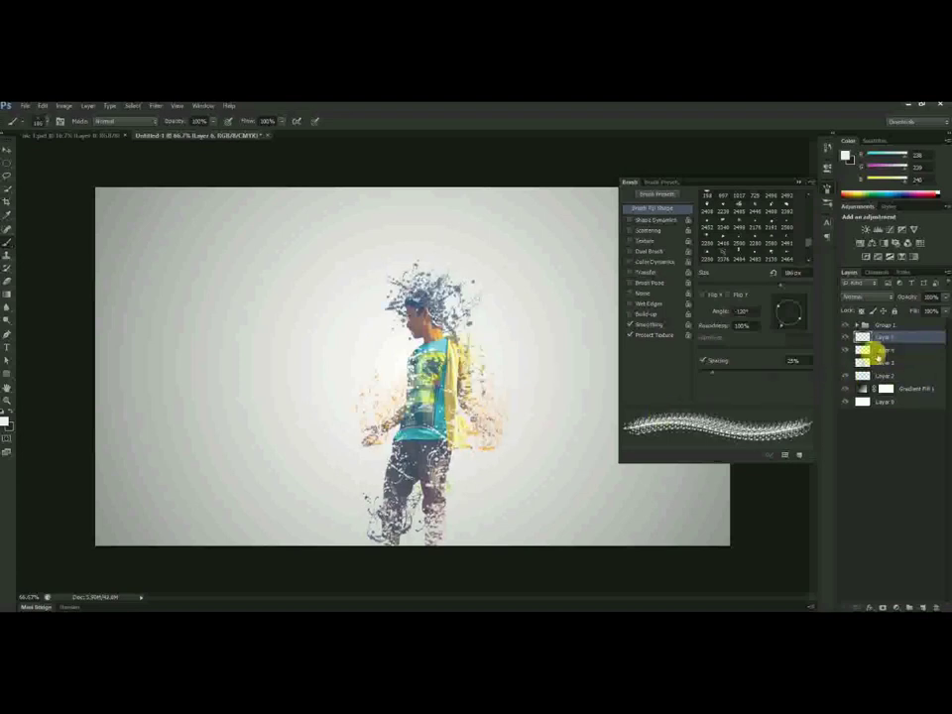
# - Choose the 2376 splatter brush and set its size to about 438 px
pyautogui.click(49, 126)
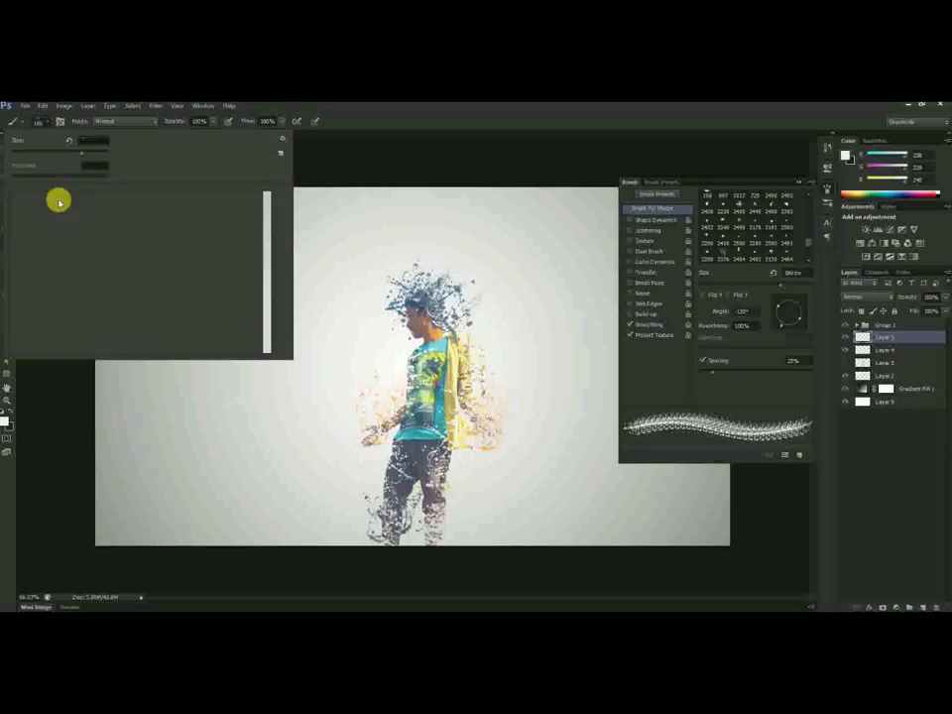
pyautogui.click(107, 268)
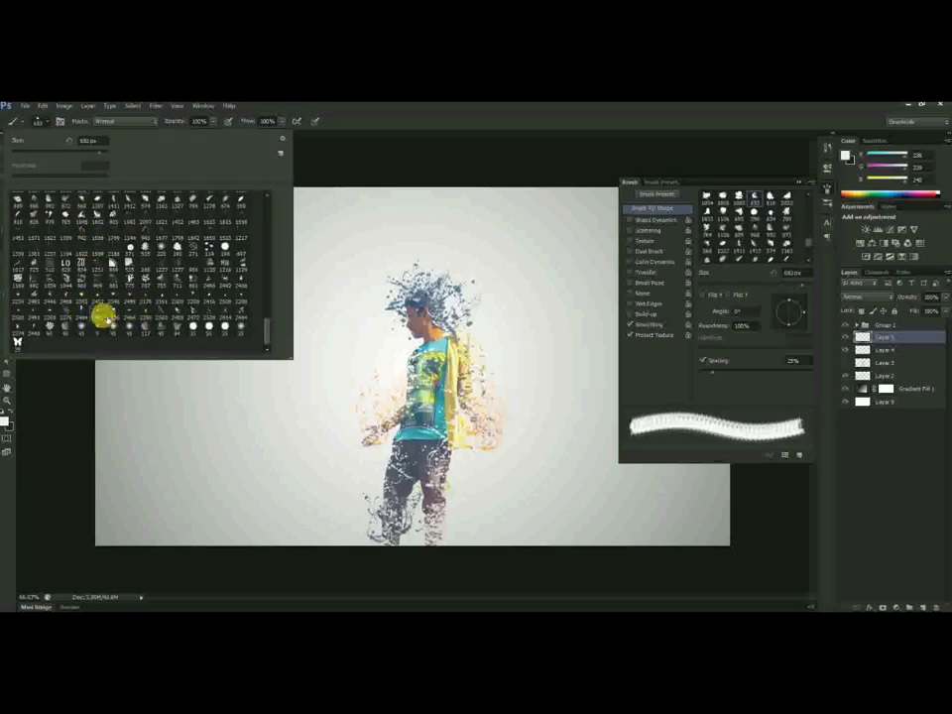
pyautogui.click(103, 316)
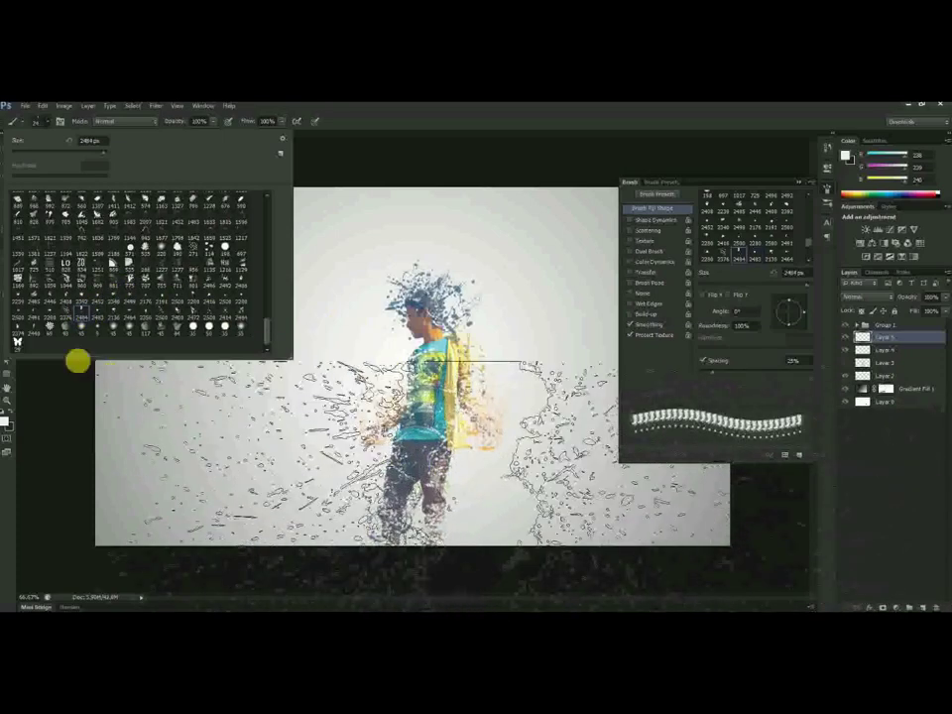
pyautogui.click(63, 314)
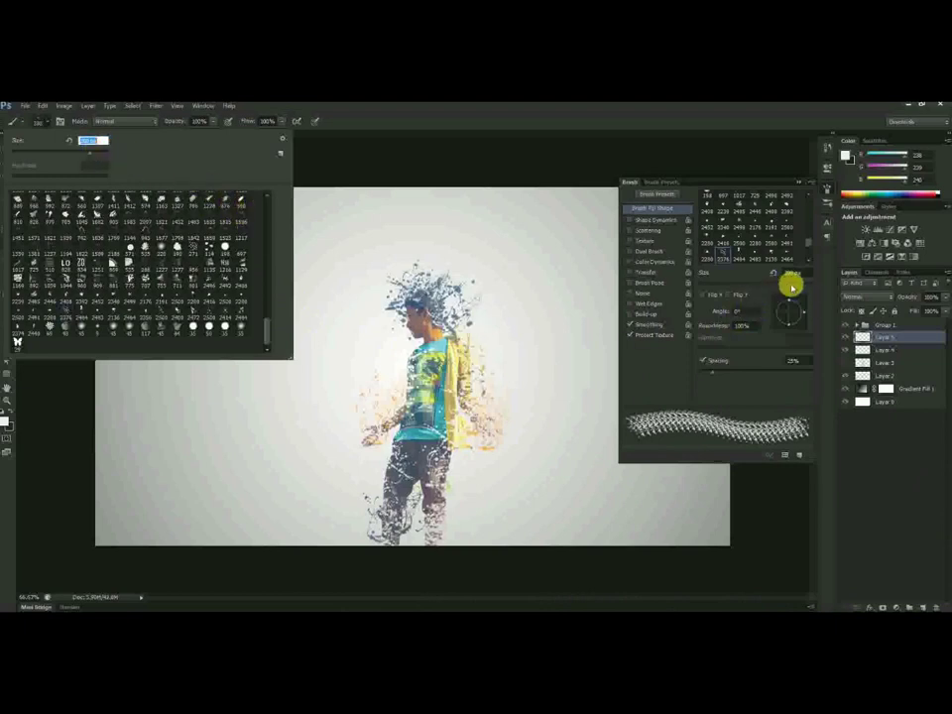
pyautogui.moveTo(791, 286); pyautogui.dragTo(799, 290)
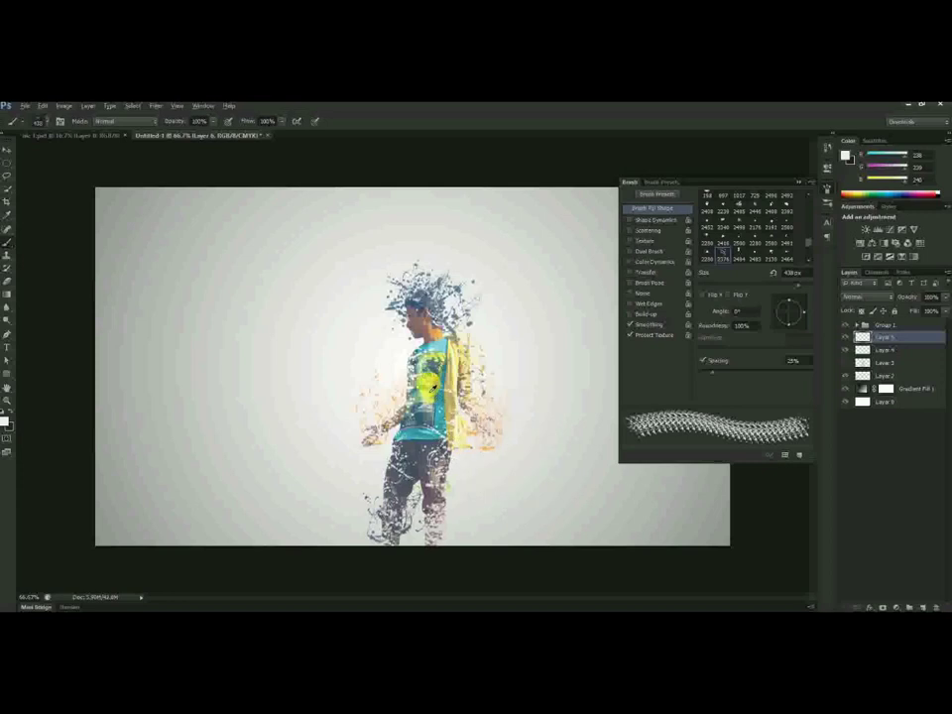
# - Sample the pale yellow-green and teal from the shirt and stamp splatters in each colour behind the torso
pyautogui.keyDown('alt'); pyautogui.click(431, 389); pyautogui.keyUp('alt')
pyautogui.click(438, 395)
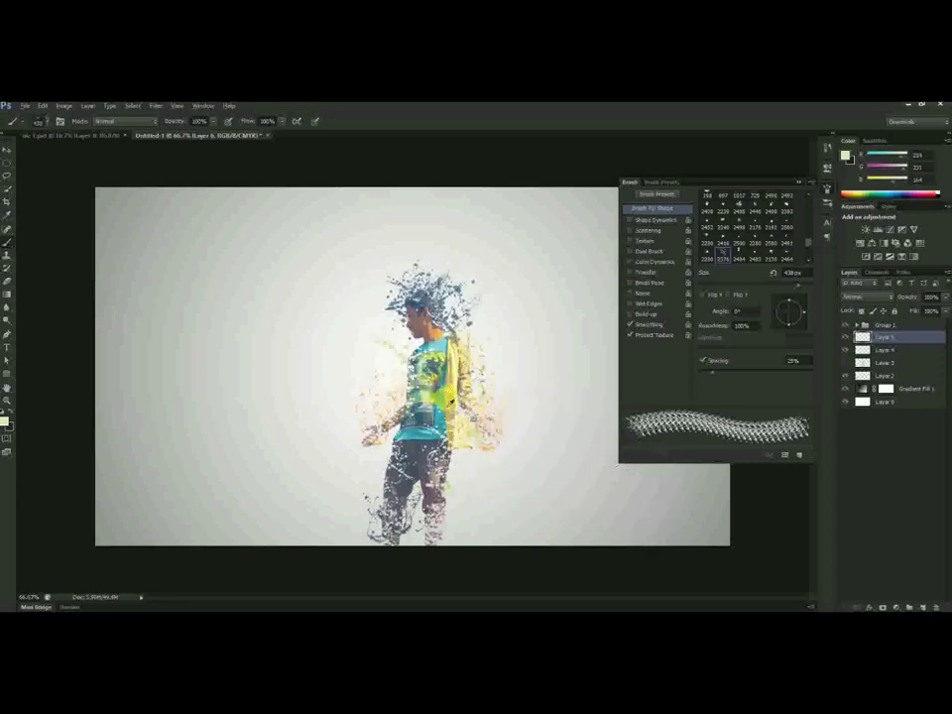
pyautogui.keyDown('alt'); pyautogui.click(449, 404); pyautogui.keyUp('alt')
pyautogui.click(425, 417)
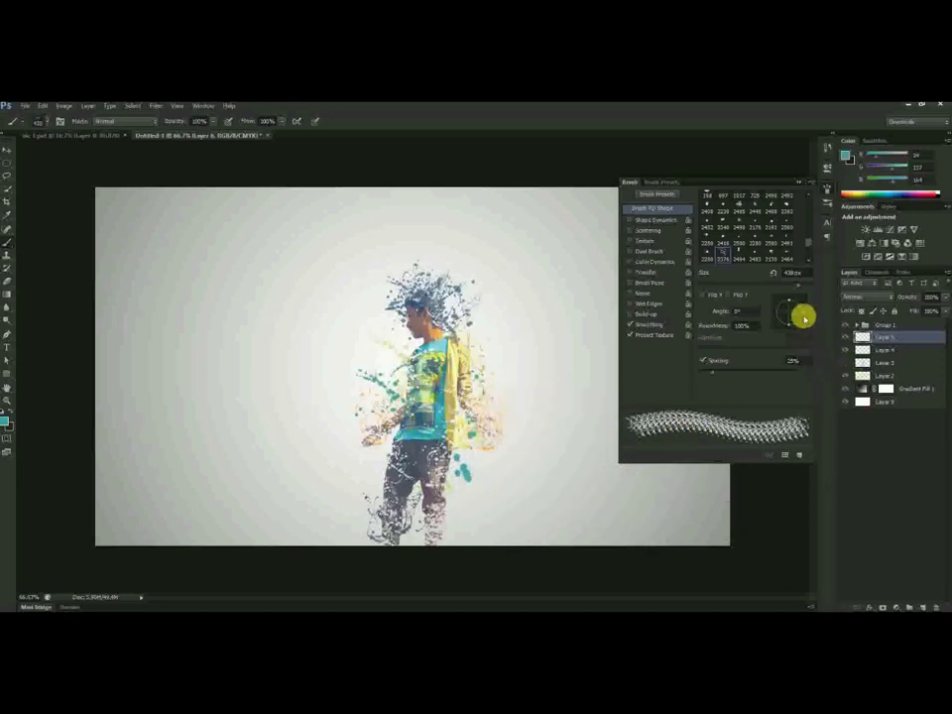
# - Rotate the brush tip to about 48°, reduce it to about 351 px and stamp dark grey splatters sampled from the trousers around the legs
pyautogui.moveTo(804, 317); pyautogui.dragTo(799, 302)
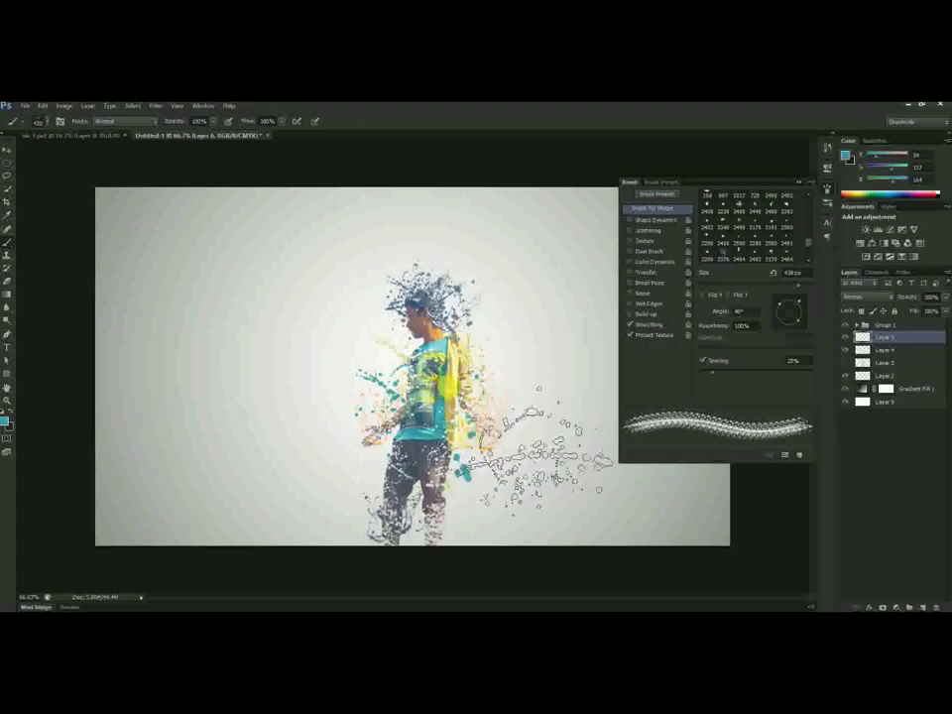
pyautogui.click(801, 307)
pyautogui.moveTo(794, 286); pyautogui.dragTo(792, 286)
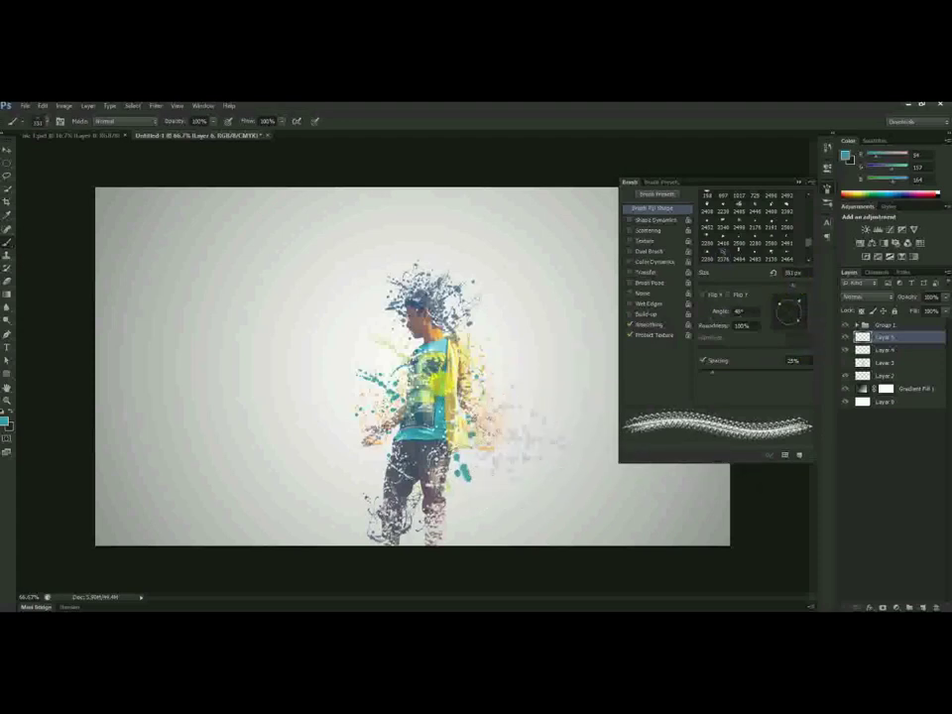
pyautogui.click(413, 491)
pyautogui.moveTo(414, 490)
pyautogui.mouseDown()
pyautogui.moveTo(611, 520)
pyautogui.moveTo(471, 503)
pyautogui.moveTo(433, 485)
pyautogui.mouseUp()
pyautogui.keyDown('alt'); pyautogui.click(418, 469); pyautogui.keyUp('alt')
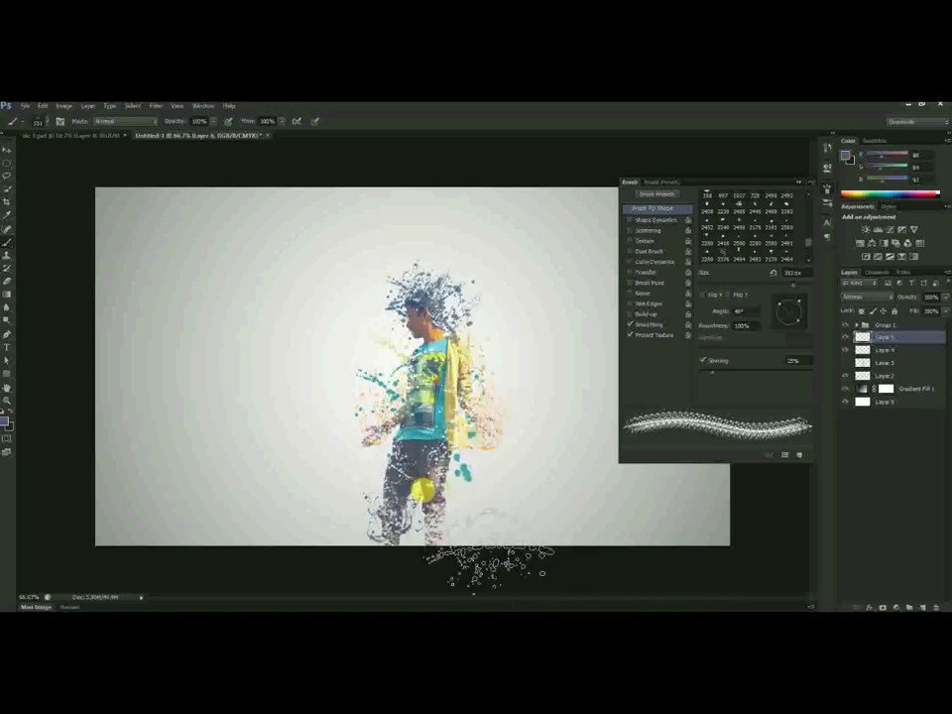
pyautogui.click(423, 490)
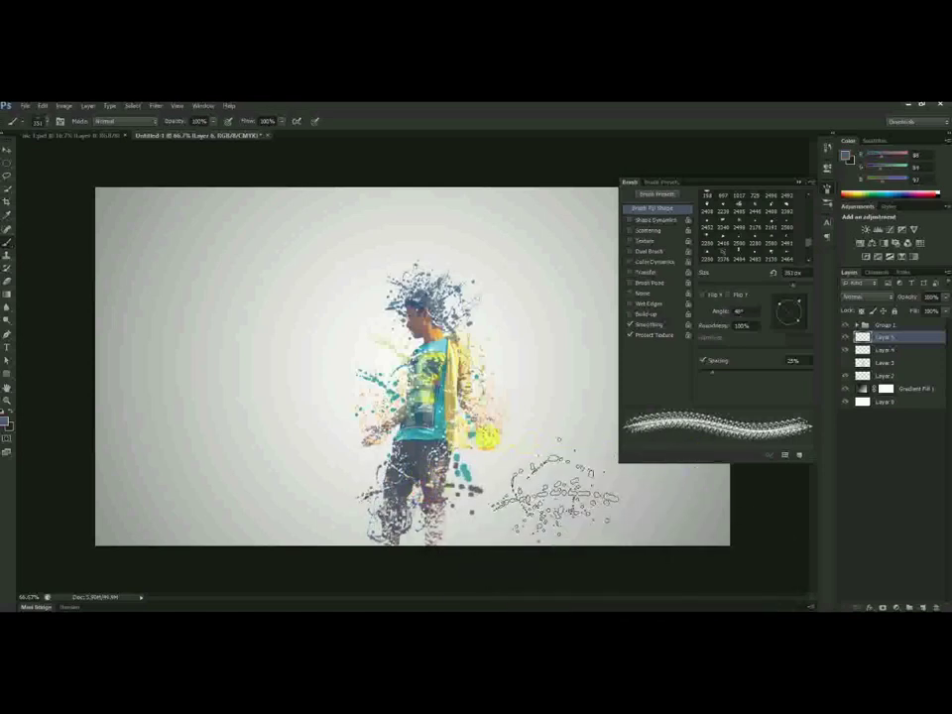
pyautogui.moveTo(486, 437)
pyautogui.mouseDown()
pyautogui.moveTo(463, 432)
pyautogui.moveTo(531, 419)
pyautogui.mouseUp()
# - Create another layer and choose the 1194 splash brush at about 440 px with its tip rotated to about -60°
pyautogui.click(932, 603)
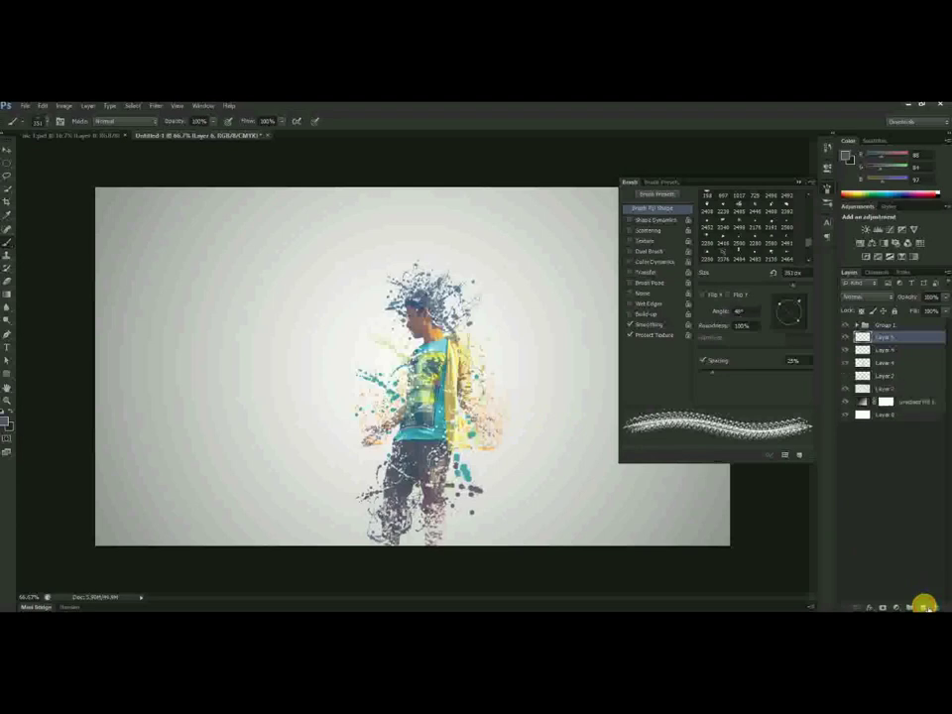
pyautogui.click(39, 121)
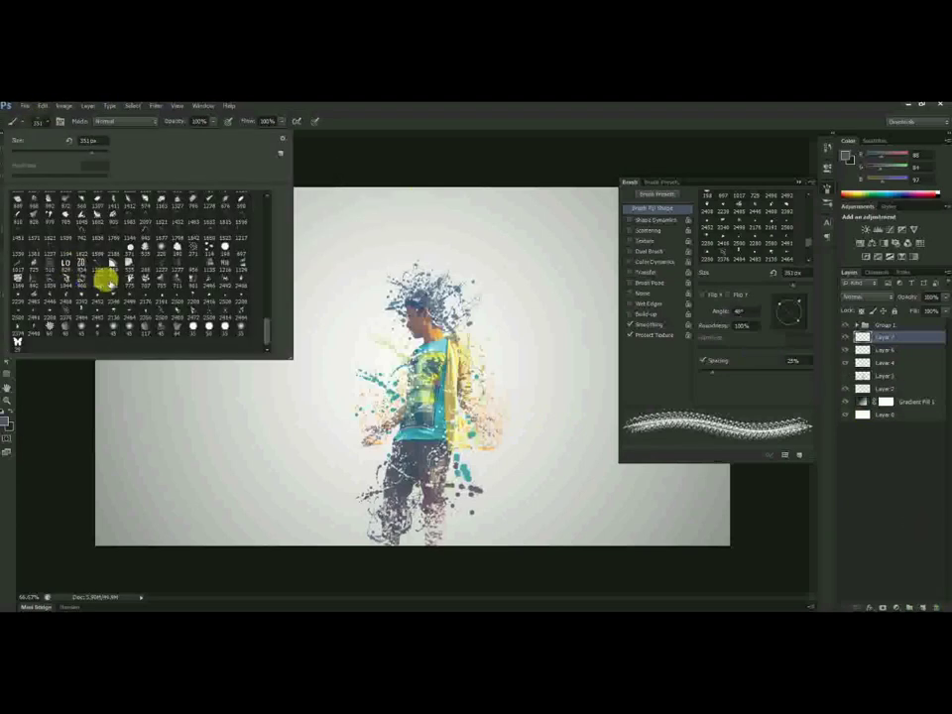
pyautogui.doubleClick(116, 262)
pyautogui.click(40, 121)
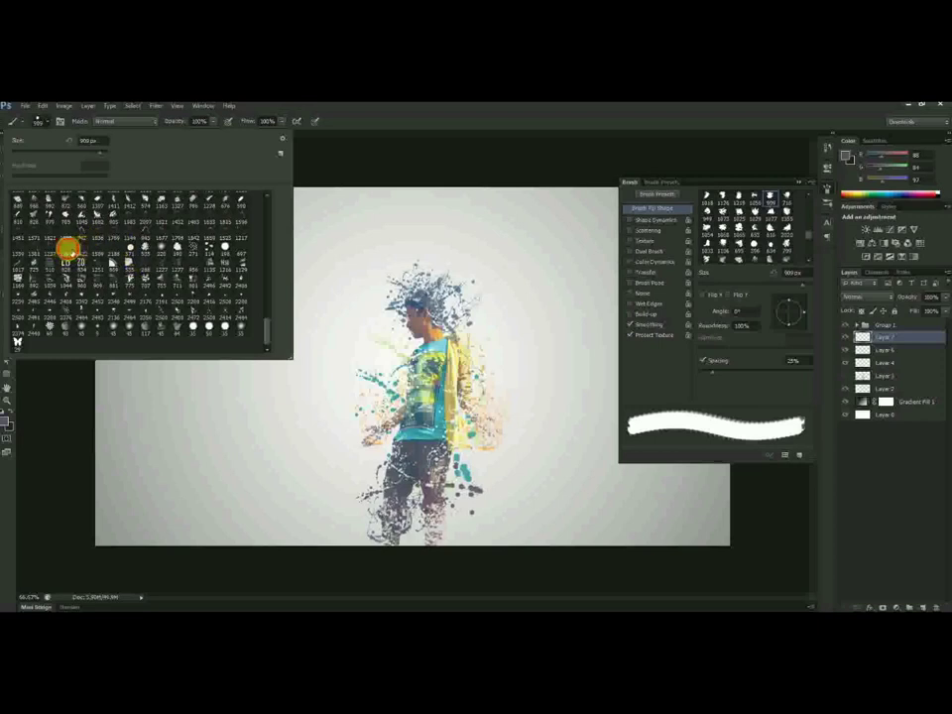
pyautogui.click(68, 250)
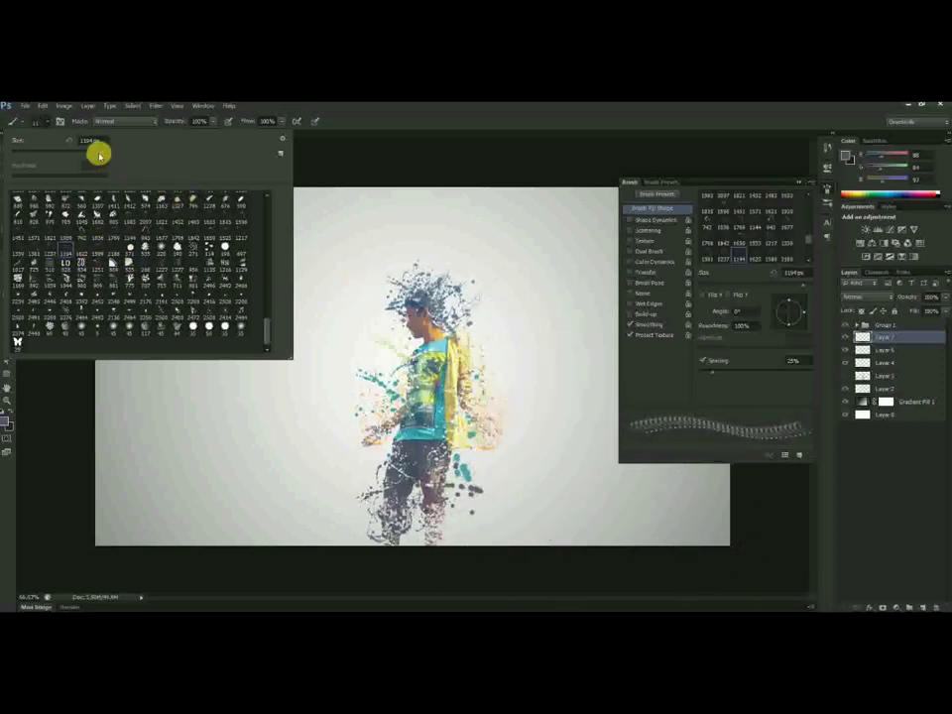
pyautogui.moveTo(98, 156); pyautogui.dragTo(96, 154)
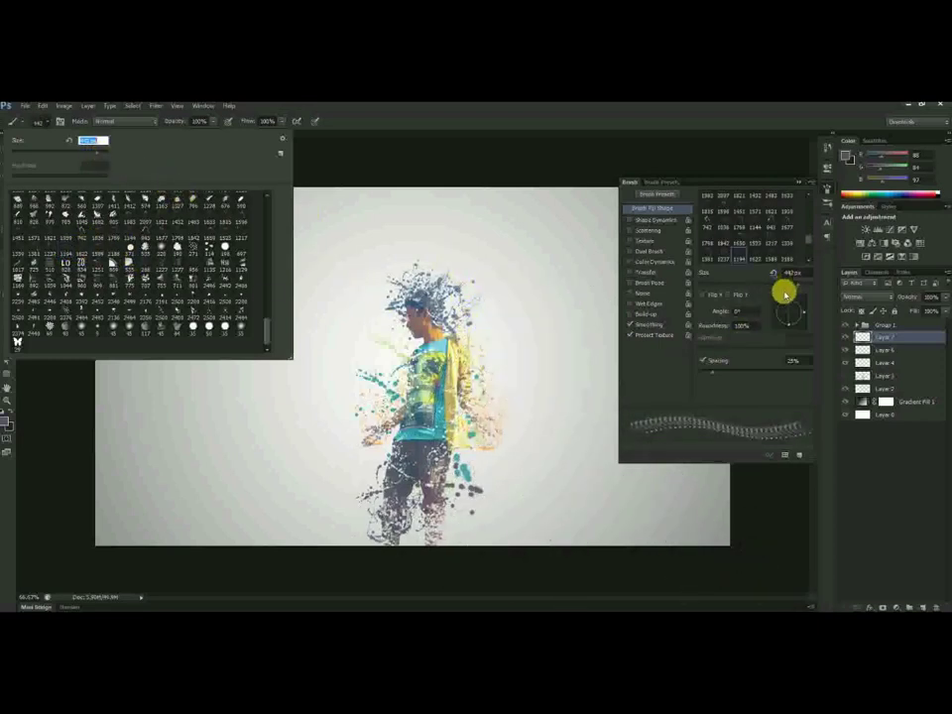
pyautogui.click(785, 294)
pyautogui.moveTo(804, 312); pyautogui.dragTo(800, 324)
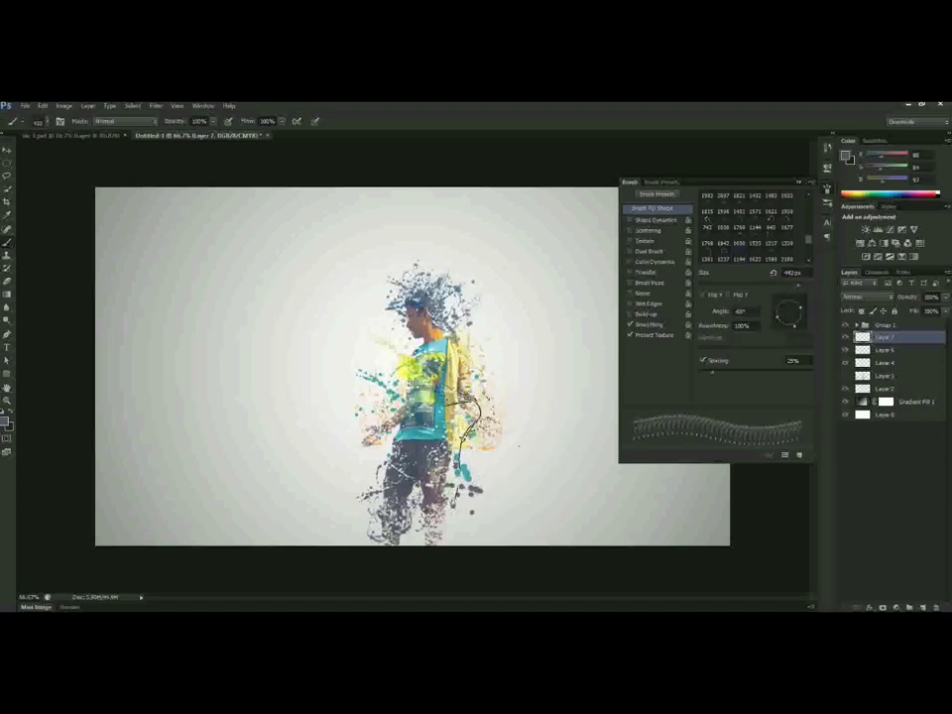
# - Sample the shirt's teal and stamp splashes around the figure, rotating the brush tip to about 170°
pyautogui.keyDown('alt'); pyautogui.click(421, 428); pyautogui.keyUp('alt')
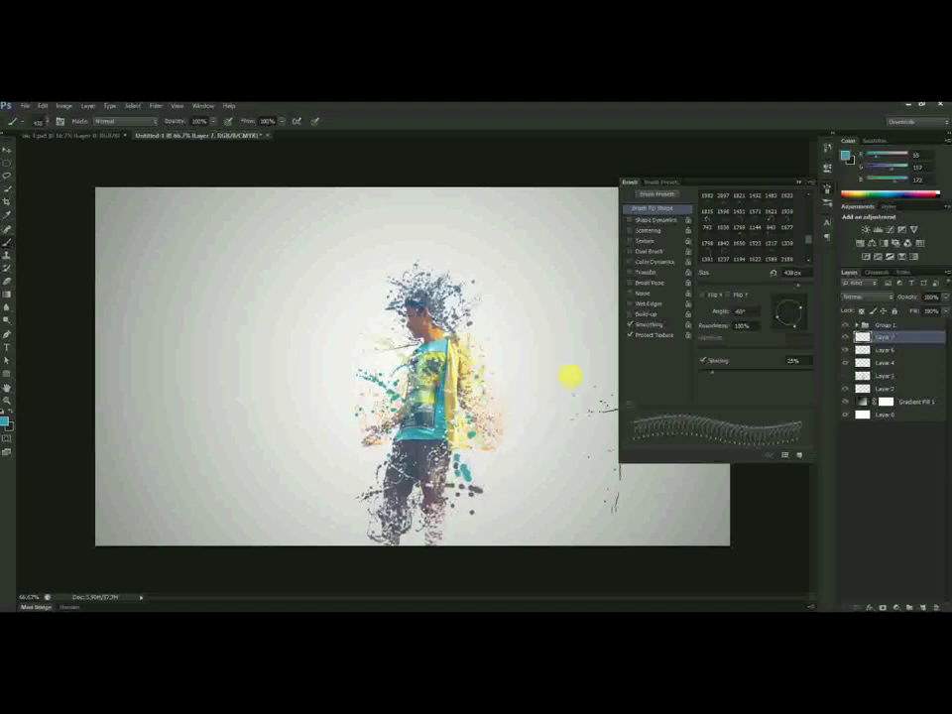
pyautogui.moveTo(798, 318); pyautogui.dragTo(728, 304)
pyautogui.click(505, 425)
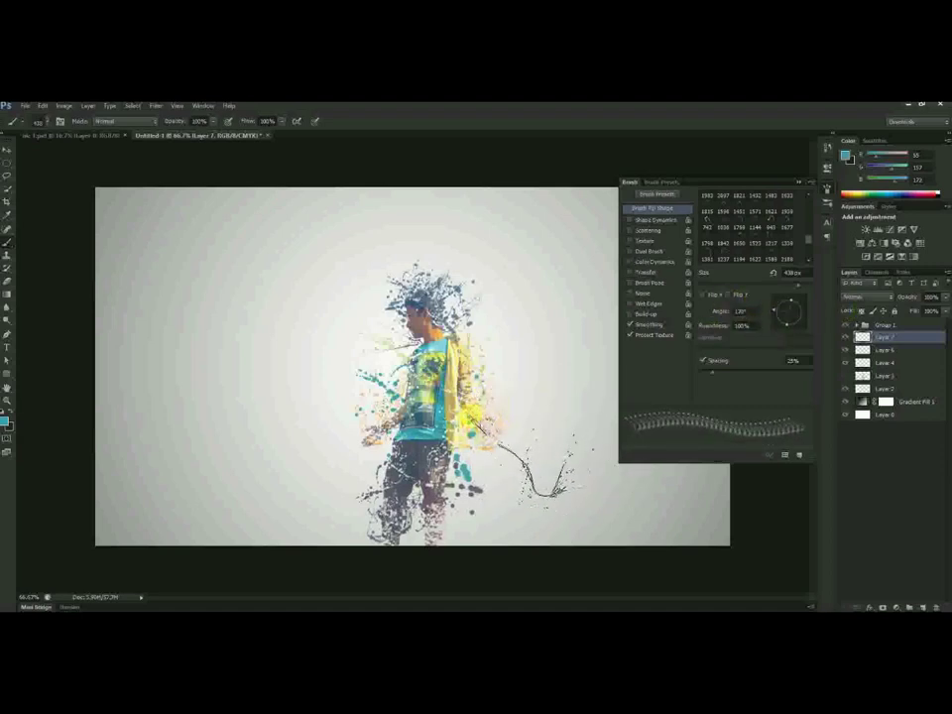
pyautogui.click(516, 489)
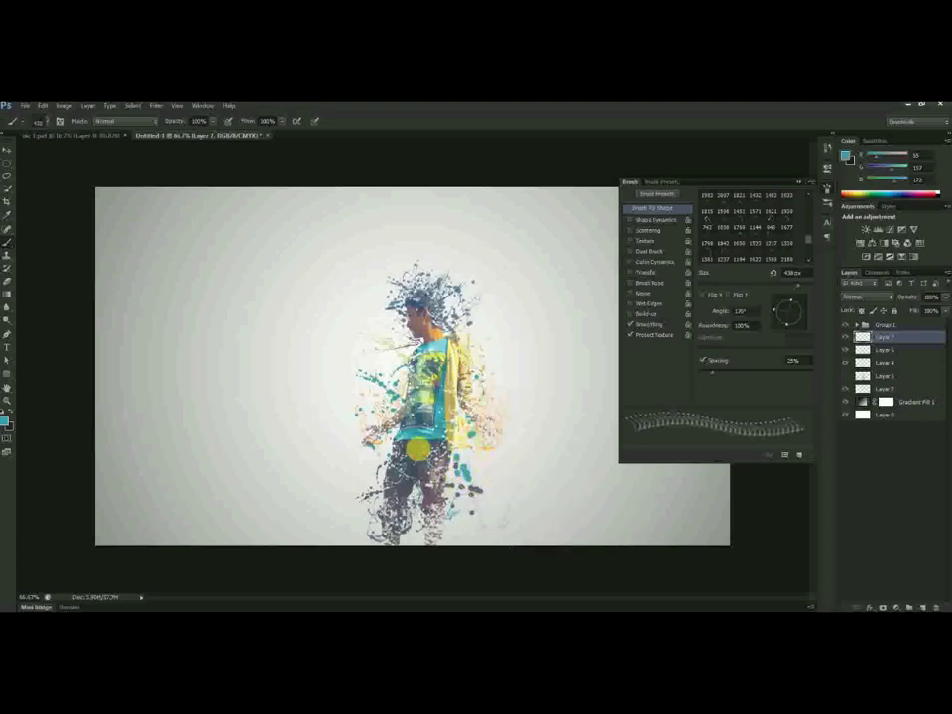
pyautogui.click(47, 121)
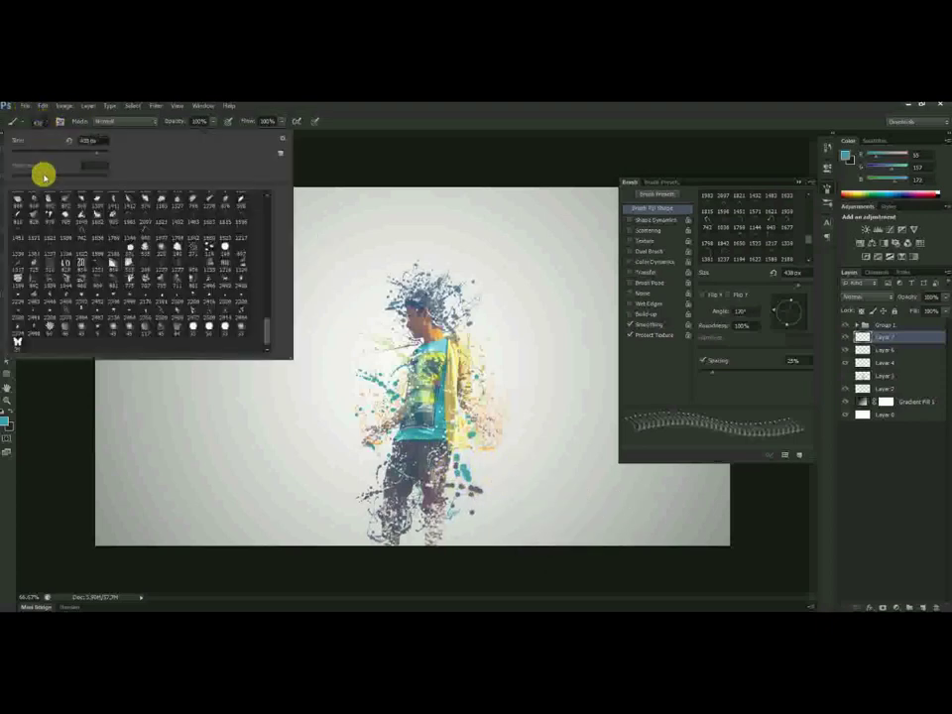
pyautogui.click(36, 249)
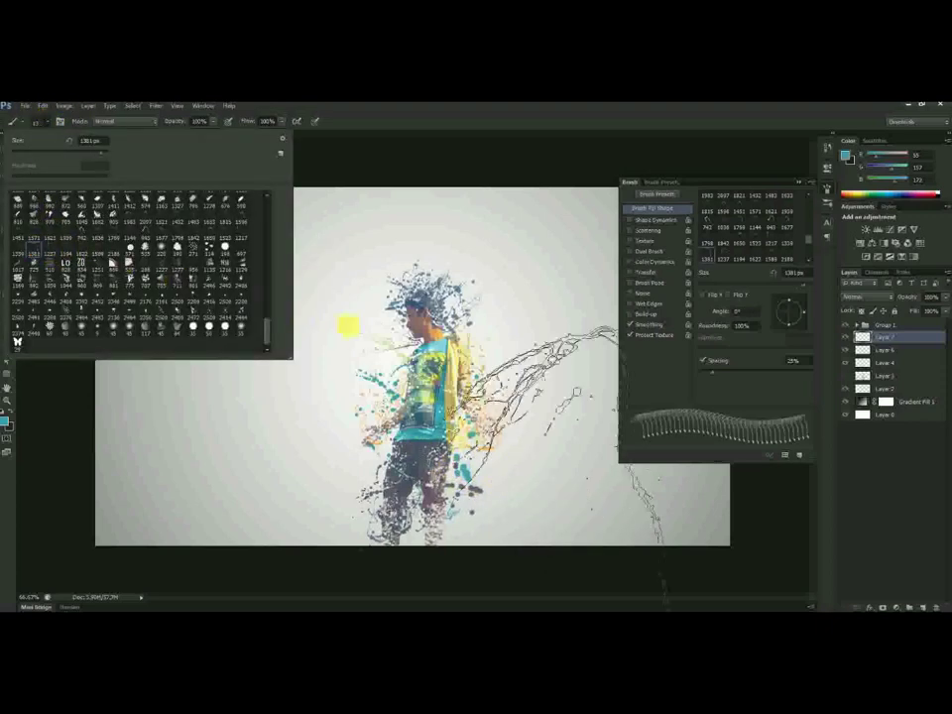
pyautogui.click(19, 252)
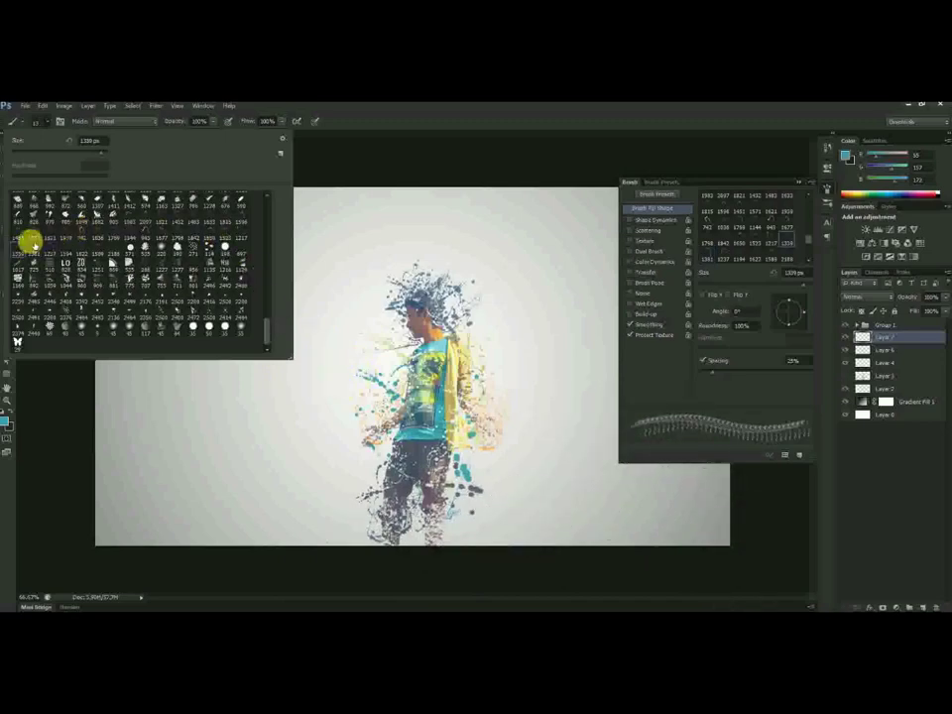
pyautogui.click(33, 237)
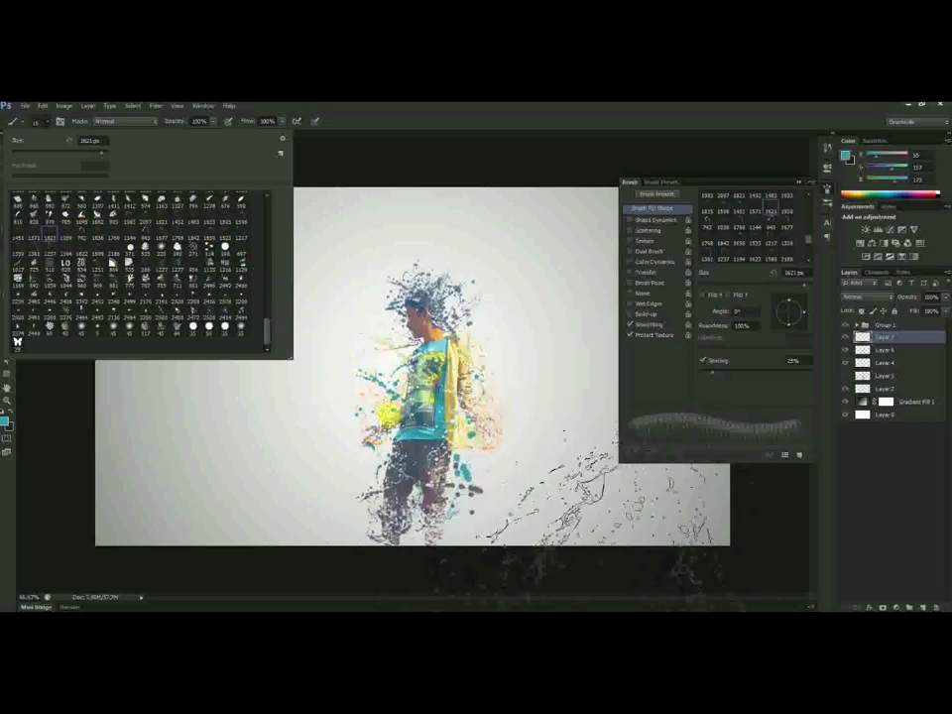
pyautogui.doubleClick(152, 214)
# - Choose the 54 spatter brush and set its size to about 174 px
pyautogui.click(38, 121)
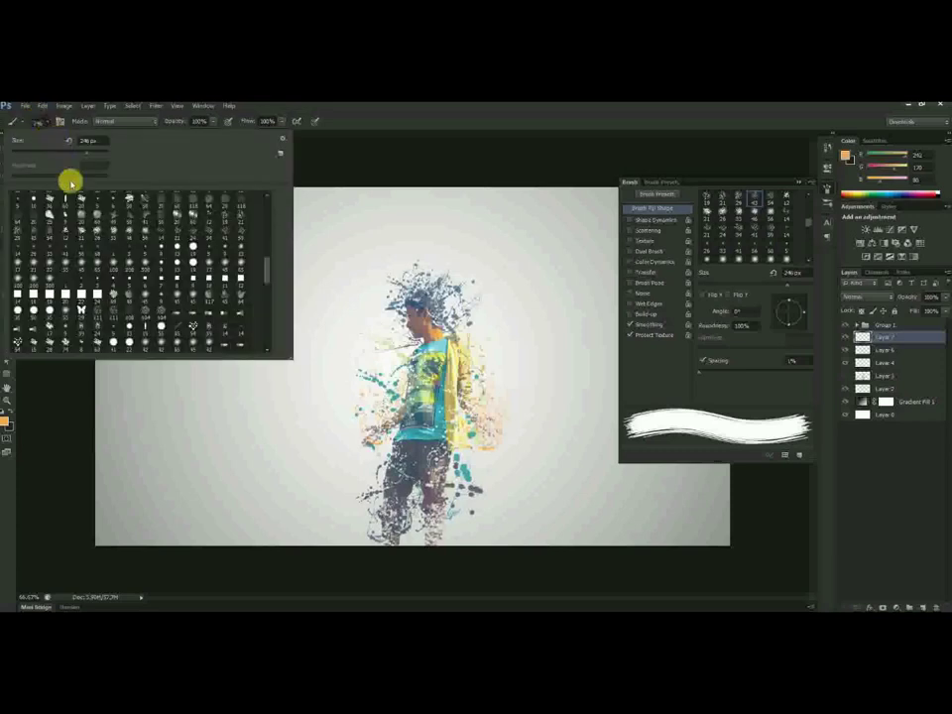
pyautogui.scroll(1, 88, 288)
pyautogui.scroll(1, 79, 293)
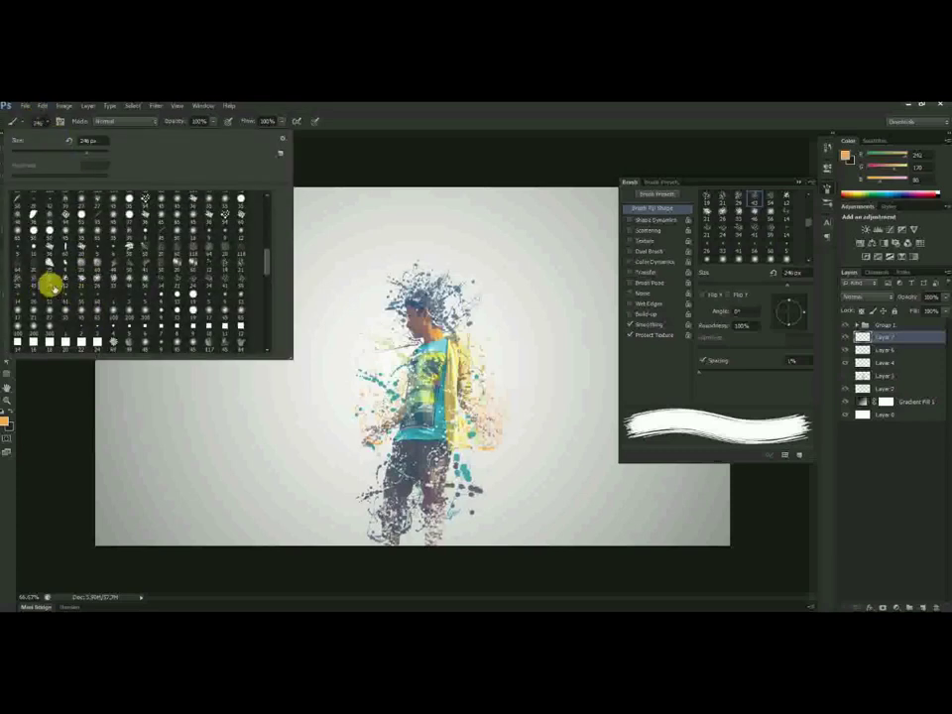
pyautogui.click(49, 286)
pyautogui.moveTo(736, 287); pyautogui.dragTo(776, 287)
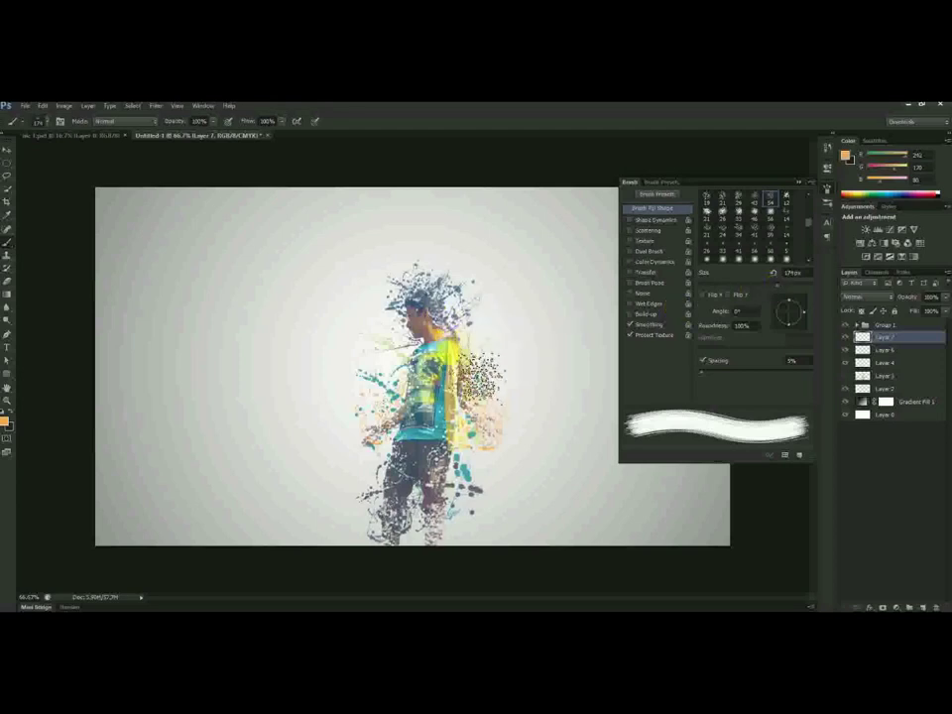
# - Sample the dark blue of the hair and colours from the shirt, and paint spatters behind the head, shoulder and back
pyautogui.keyDown('alt'); pyautogui.click(421, 304); pyautogui.keyUp('alt')
pyautogui.click(437, 285)
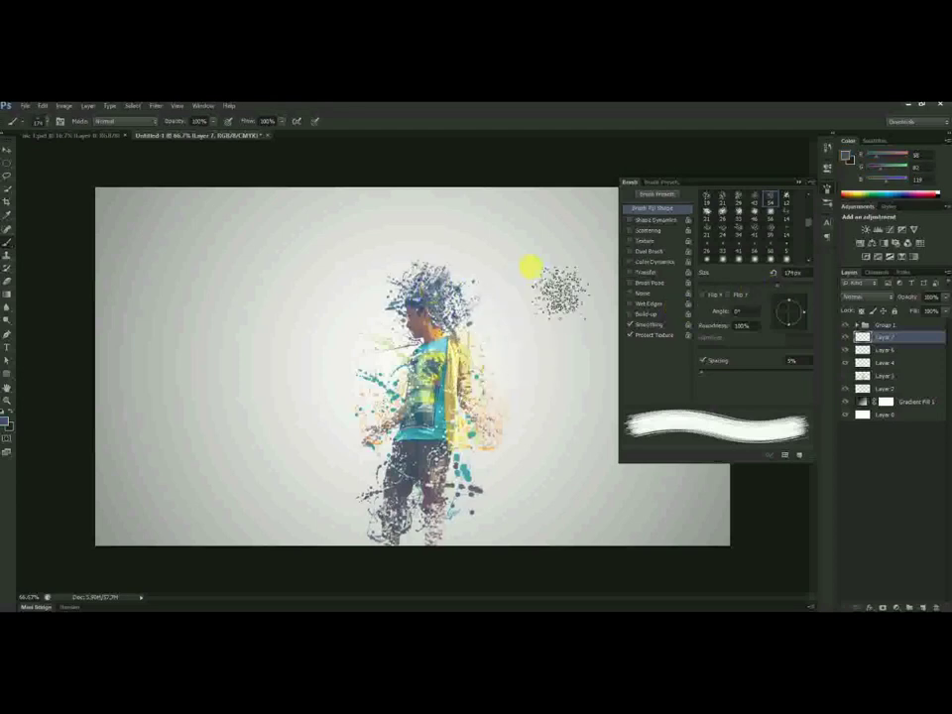
pyautogui.keyDown('alt'); pyautogui.click(444, 353); pyautogui.keyUp('alt')
pyautogui.click(469, 357)
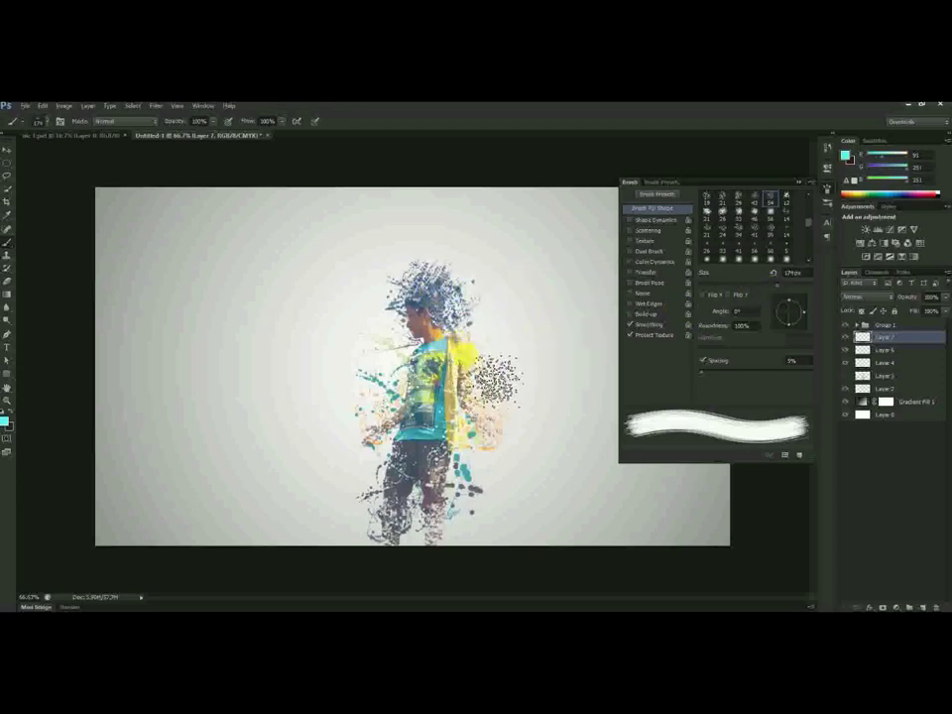
pyautogui.keyDown('alt'); pyautogui.click(444, 377); pyautogui.keyUp('alt')
pyautogui.moveTo(454, 395); pyautogui.dragTo(462, 466)
# - Sample greys and grey-browns from the trousers and stamp spatters in each colour around both legs
pyautogui.keyDown('alt'); pyautogui.click(452, 470); pyautogui.keyUp('alt')
pyautogui.click(452, 483)
pyautogui.keyDown('alt'); pyautogui.click(444, 481); pyautogui.keyUp('alt')
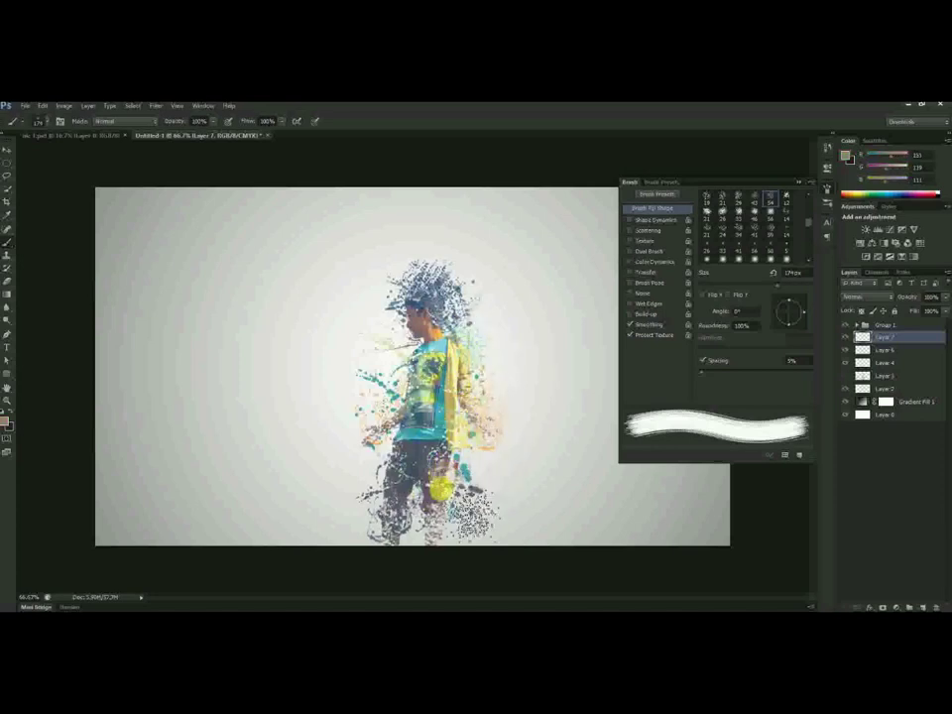
pyautogui.click(443, 495)
pyautogui.keyDown('alt'); pyautogui.click(441, 514); pyautogui.keyUp('alt')
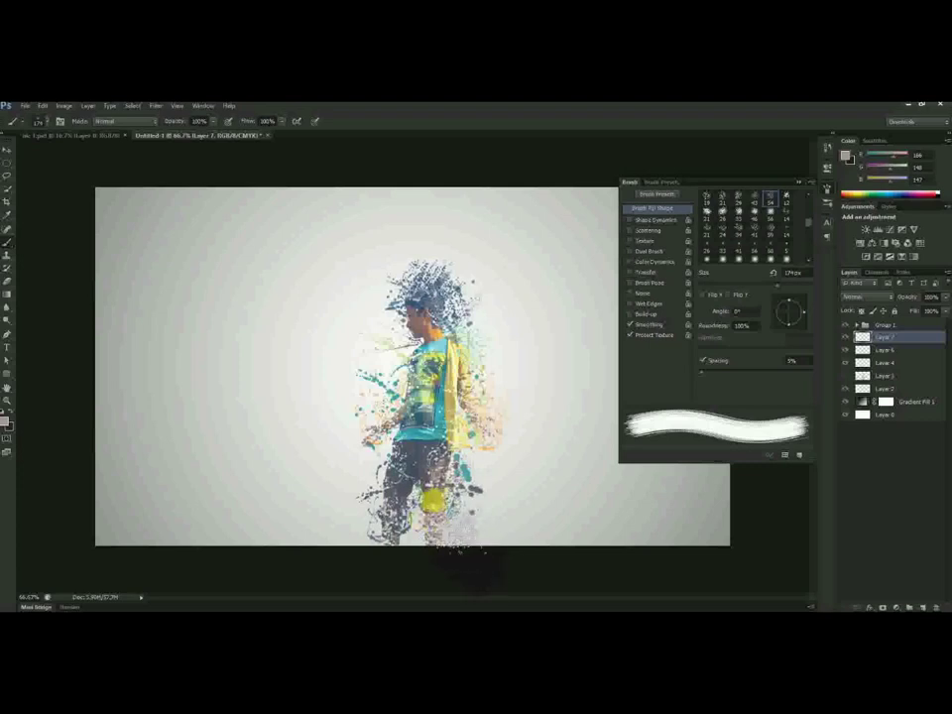
pyautogui.keyDown('alt'); pyautogui.click(391, 486); pyautogui.keyUp('alt')
pyautogui.click(404, 474)
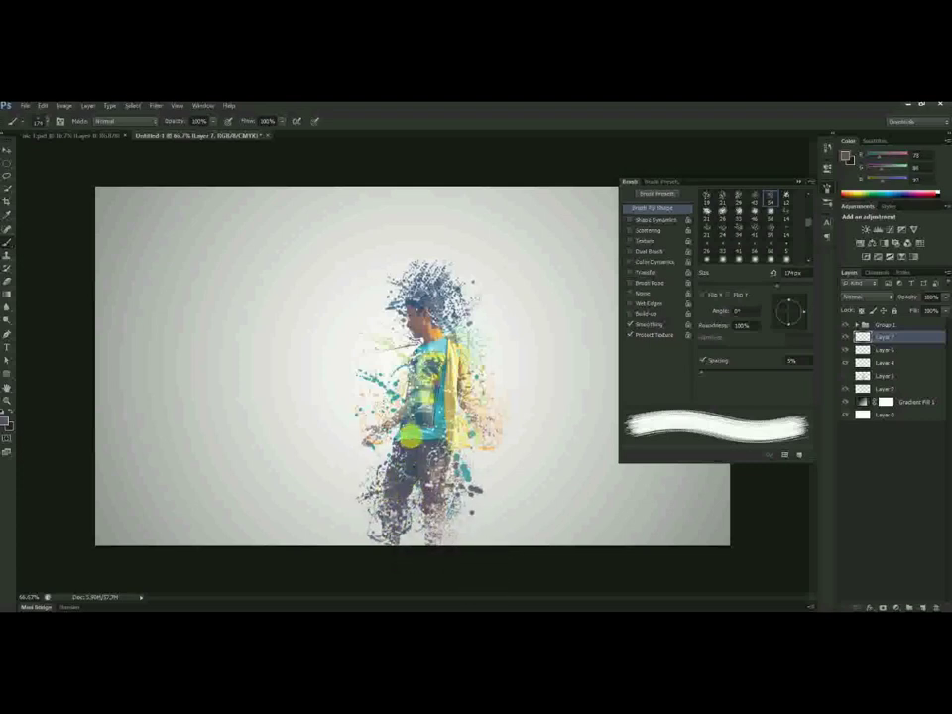
# - Sample the shirt's grey-green and bright cyan and stamp spatters behind the back, with a larger cyan cluster behind the shoulder
pyautogui.keyDown('alt'); pyautogui.click(417, 397); pyautogui.keyUp('alt')
pyautogui.click(480, 438)
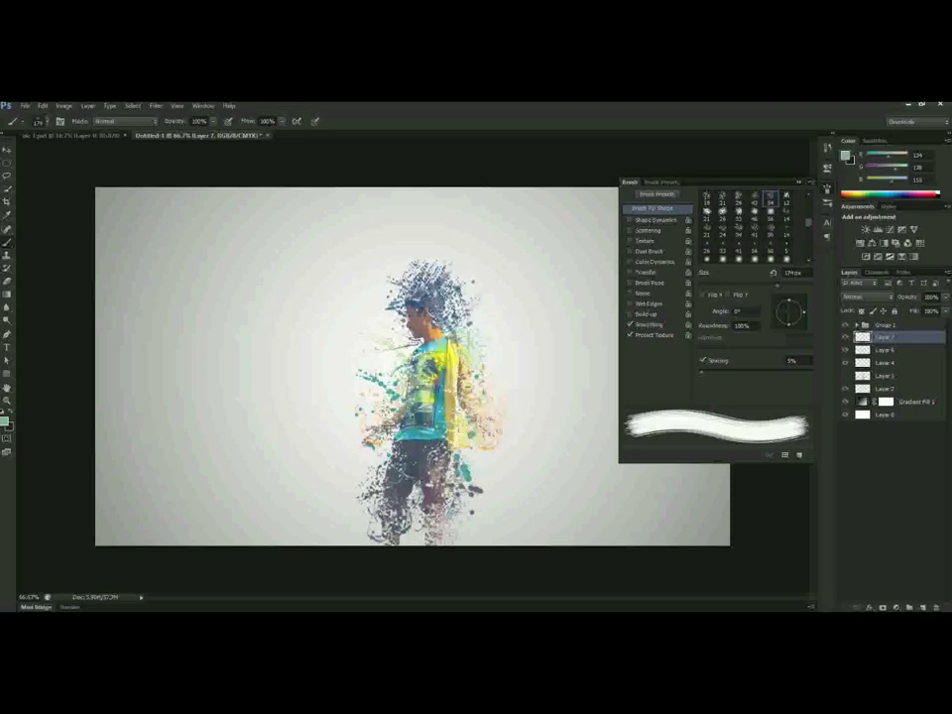
pyautogui.keyDown('alt'); pyautogui.click(447, 346); pyautogui.keyUp('alt')
pyautogui.click(474, 332)
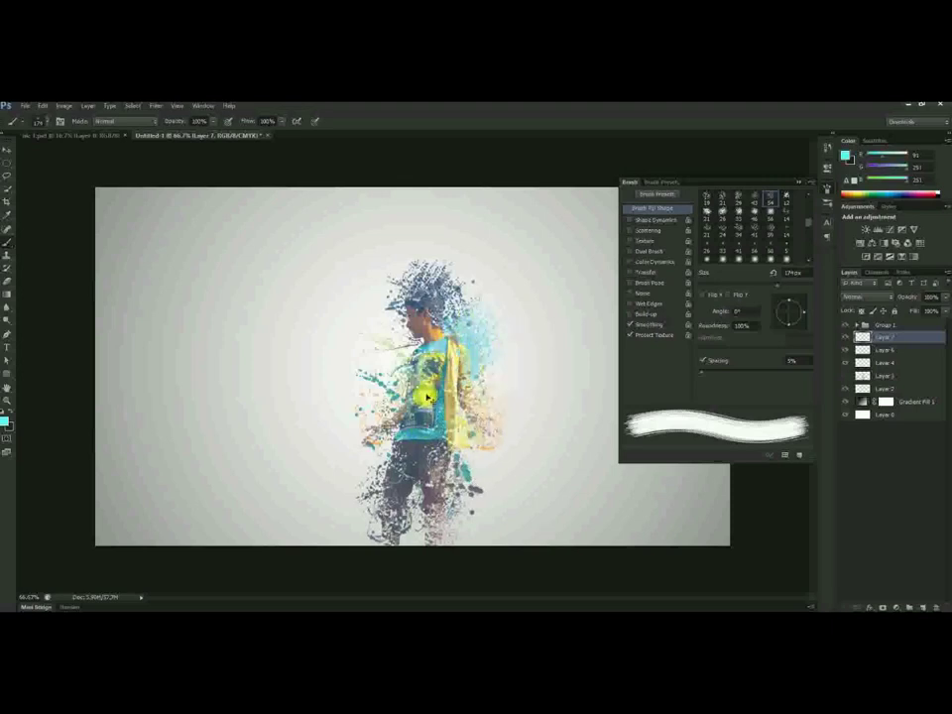
pyautogui.click(485, 338)
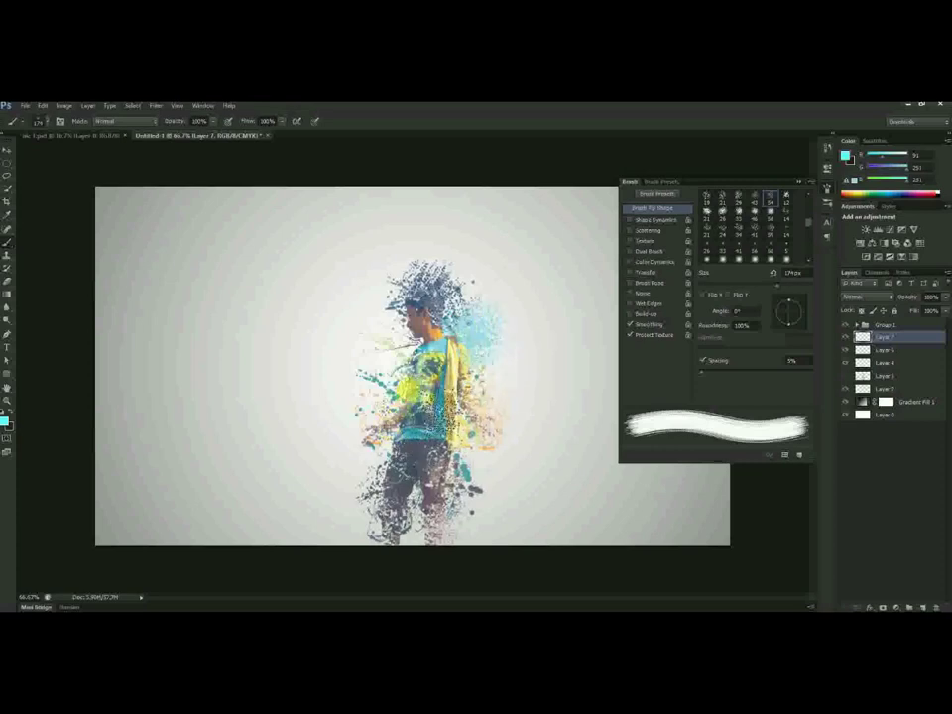
pyautogui.hotkey('ctrl', 'z')
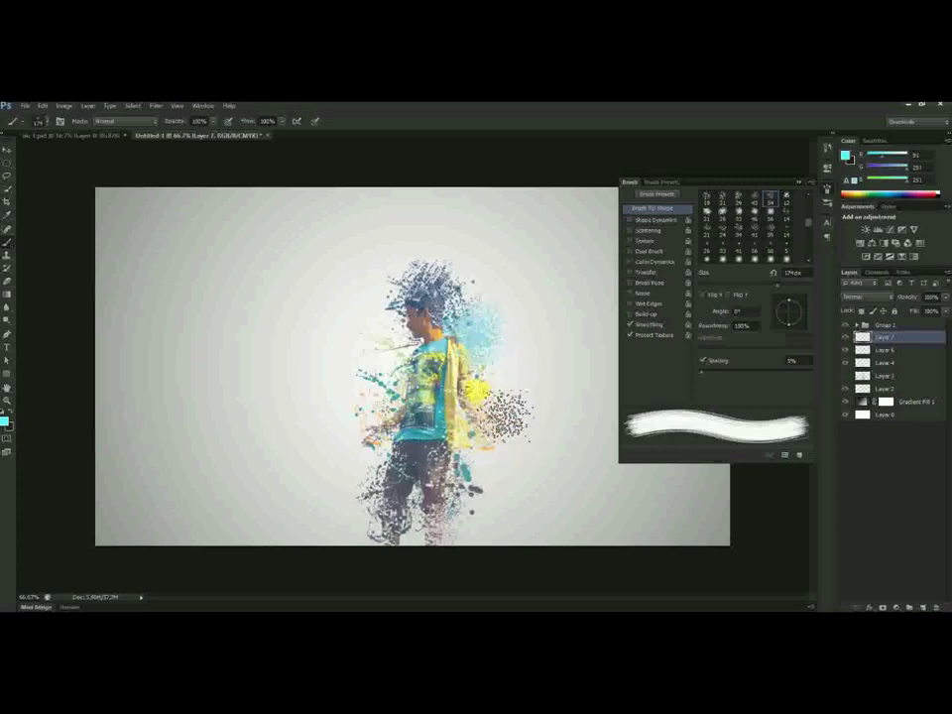
pyautogui.hotkey('ctrl', 'z')
# - Create another layer and choose the 742 splash brush at about 192 px with its tip rotated to about 116°
pyautogui.click(922, 606)
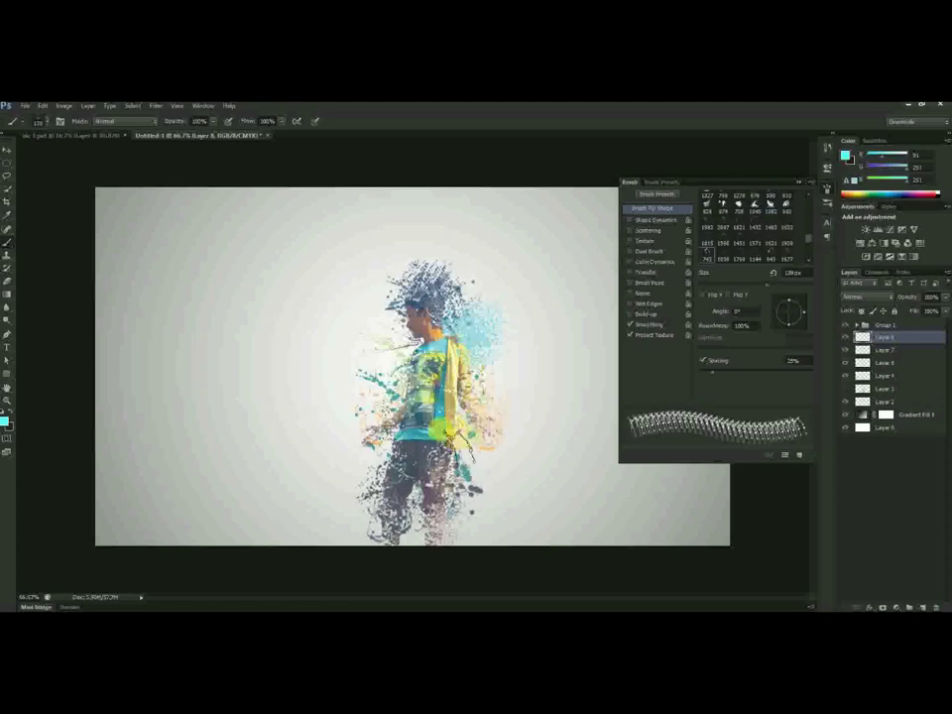
pyautogui.click(47, 121)
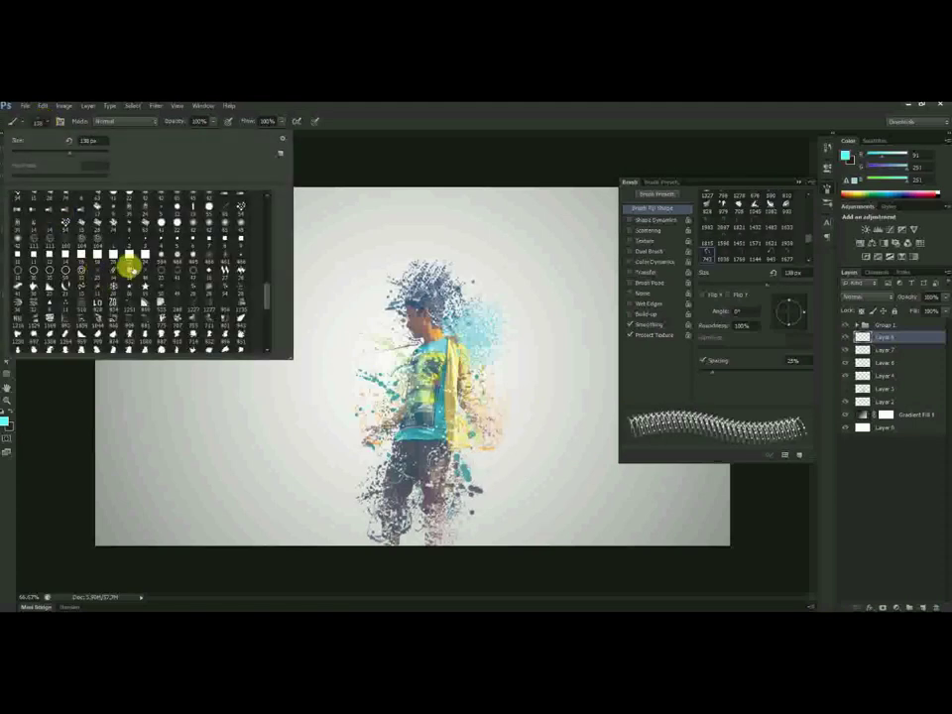
pyautogui.scroll(-6, 93, 289)
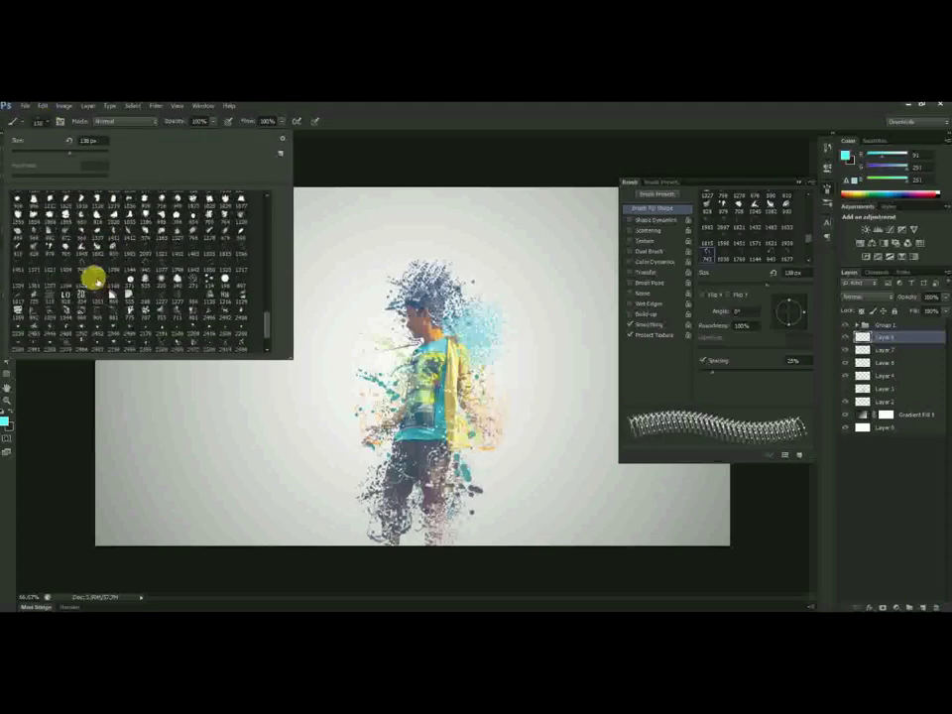
pyautogui.click(81, 267)
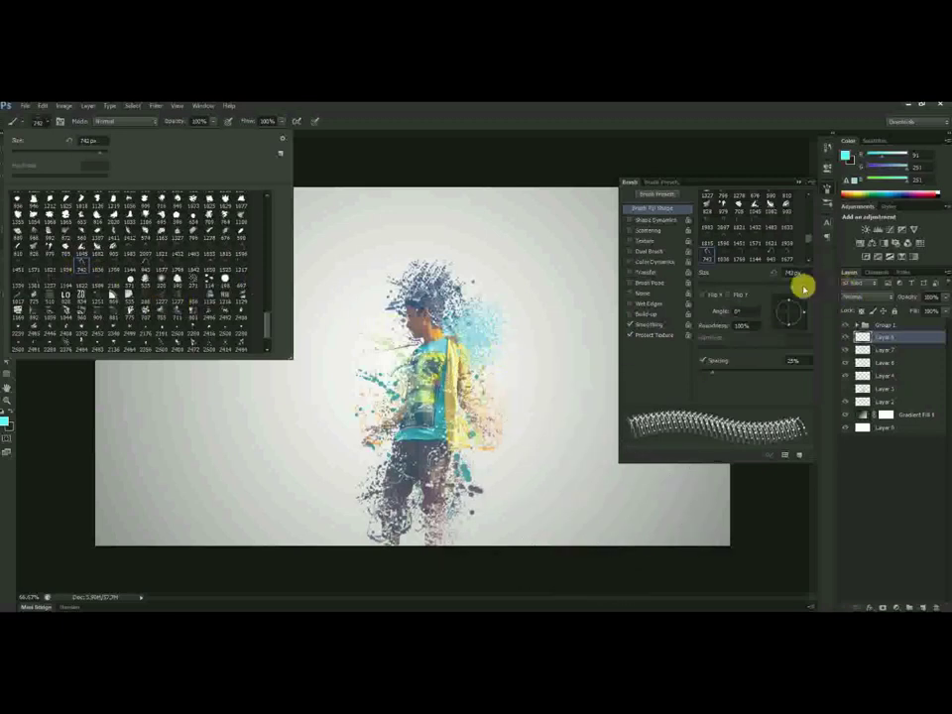
pyautogui.moveTo(804, 288)
pyautogui.mouseDown()
pyautogui.moveTo(784, 287)
pyautogui.moveTo(797, 307)
pyautogui.moveTo(742, 303)
pyautogui.mouseUp()
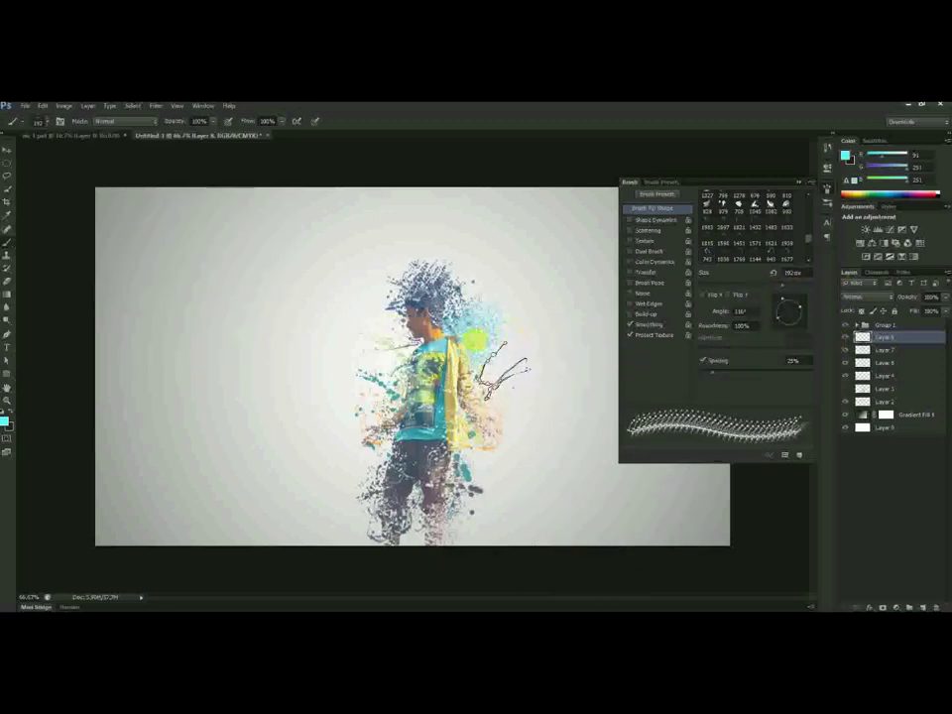
# - Sample pale yellow from the jacket and grey from the trousers, and stamp splashes behind the back and legs
pyautogui.keyDown('alt'); pyautogui.click(455, 354); pyautogui.keyUp('alt')
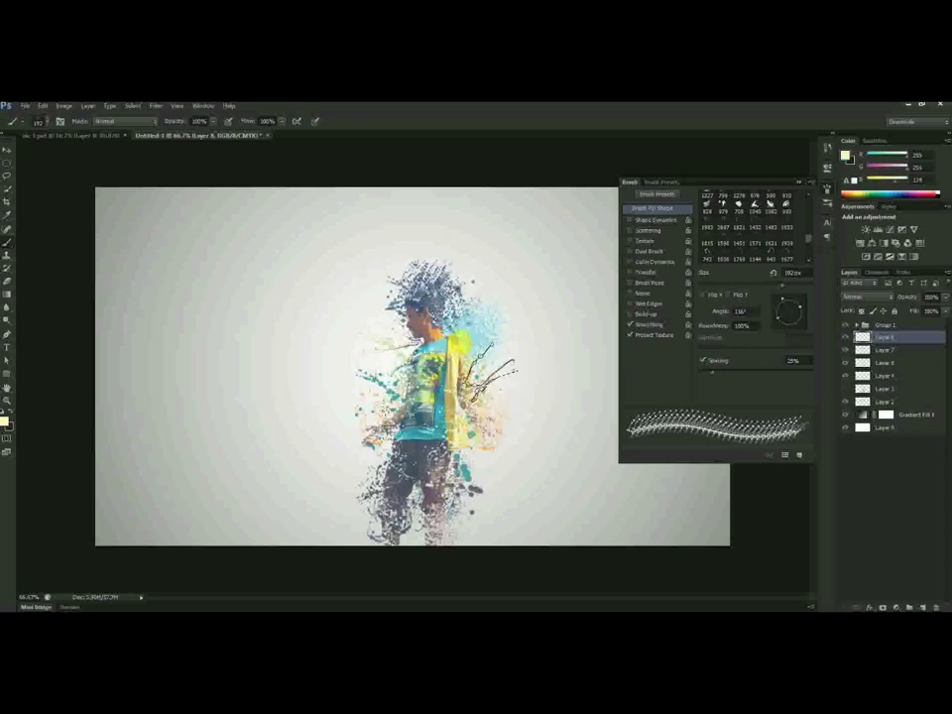
pyautogui.click(490, 368)
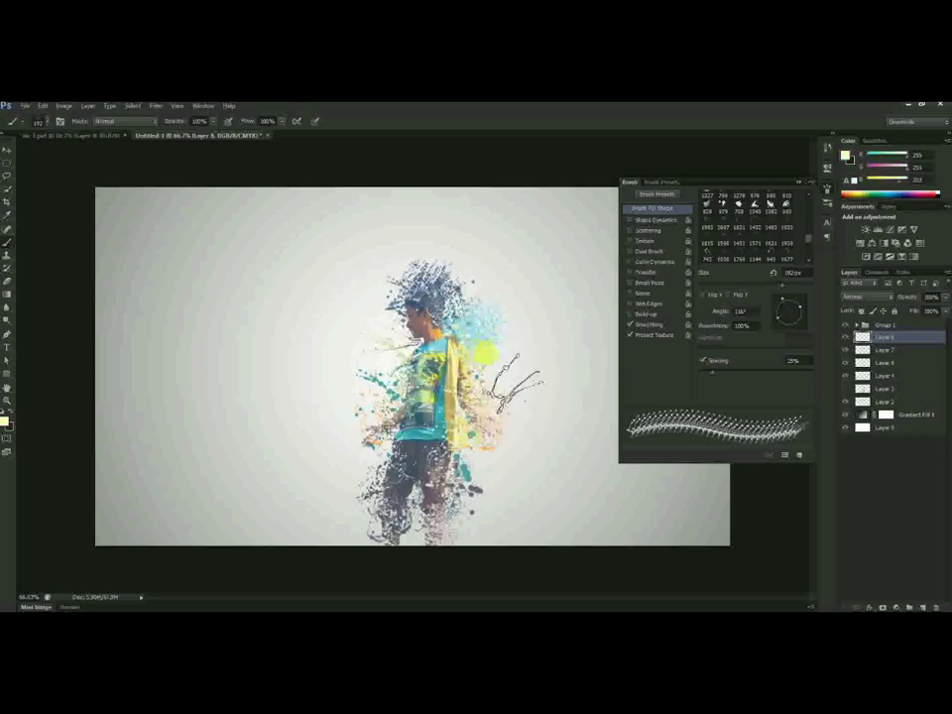
pyautogui.click(483, 443)
pyautogui.keyDown('alt'); pyautogui.click(434, 497); pyautogui.keyUp('alt')
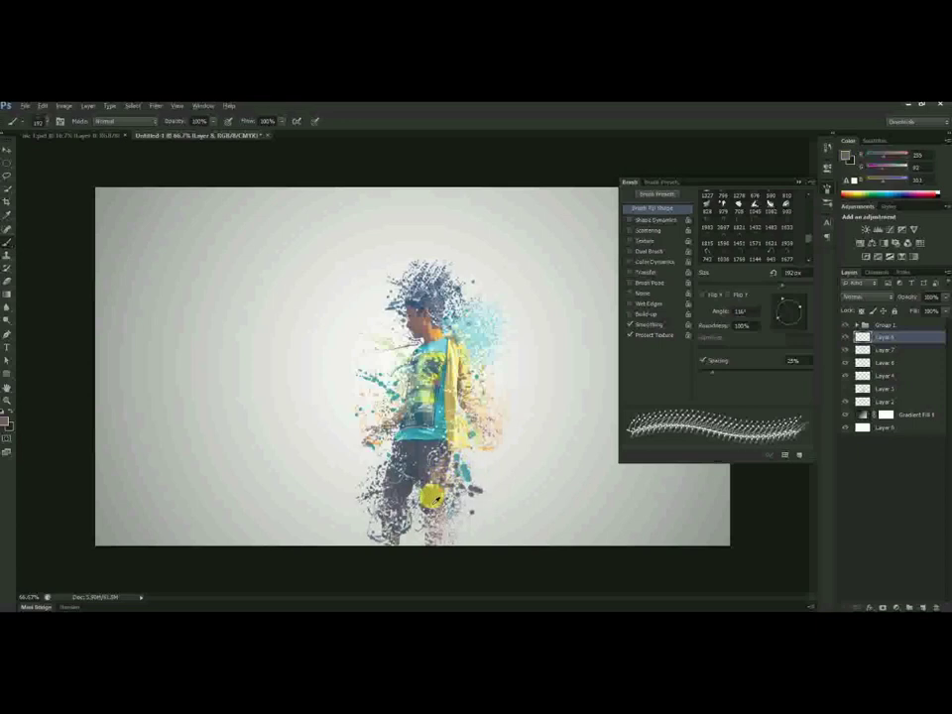
pyautogui.click(458, 503)
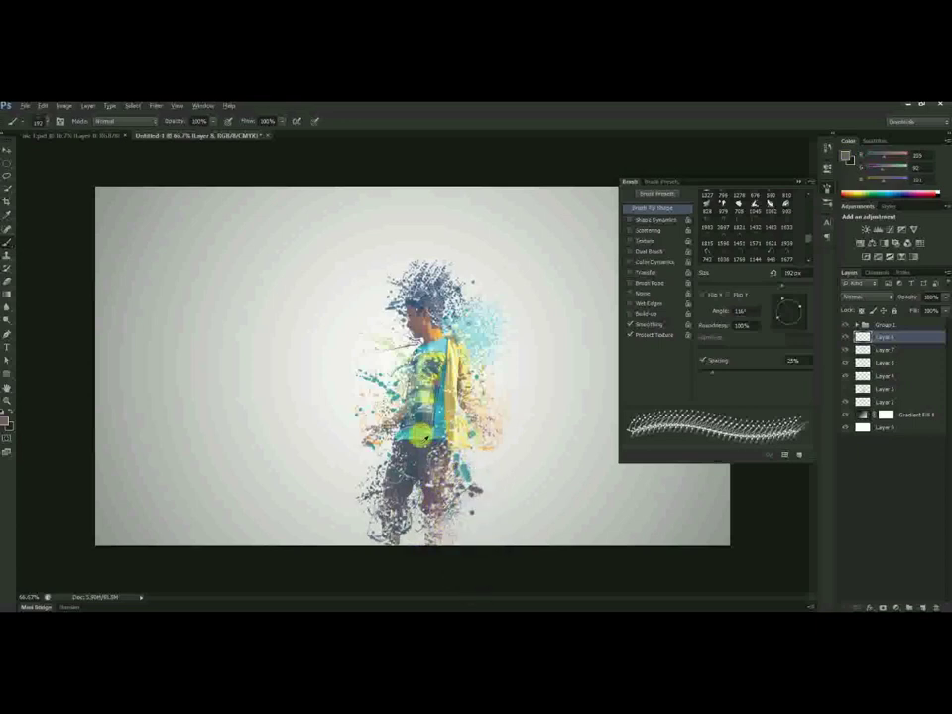
# - Sample the orange, teal and tan tones of the figure and stamp splashes behind the head and around the lower back
pyautogui.keyDown('alt'); pyautogui.click(448, 298); pyautogui.keyUp('alt')
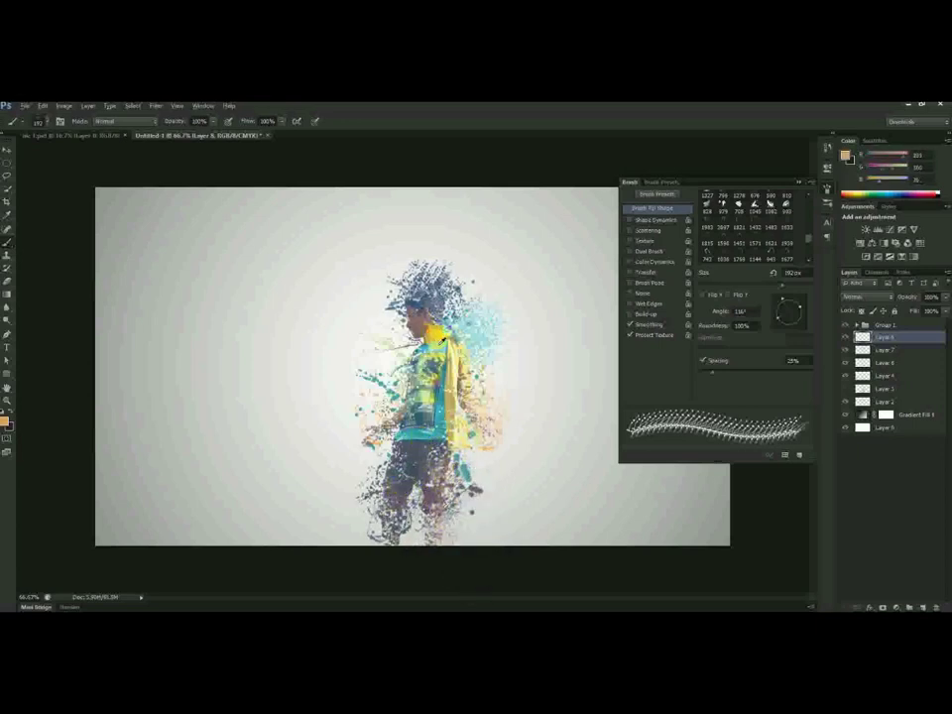
pyautogui.click(478, 327)
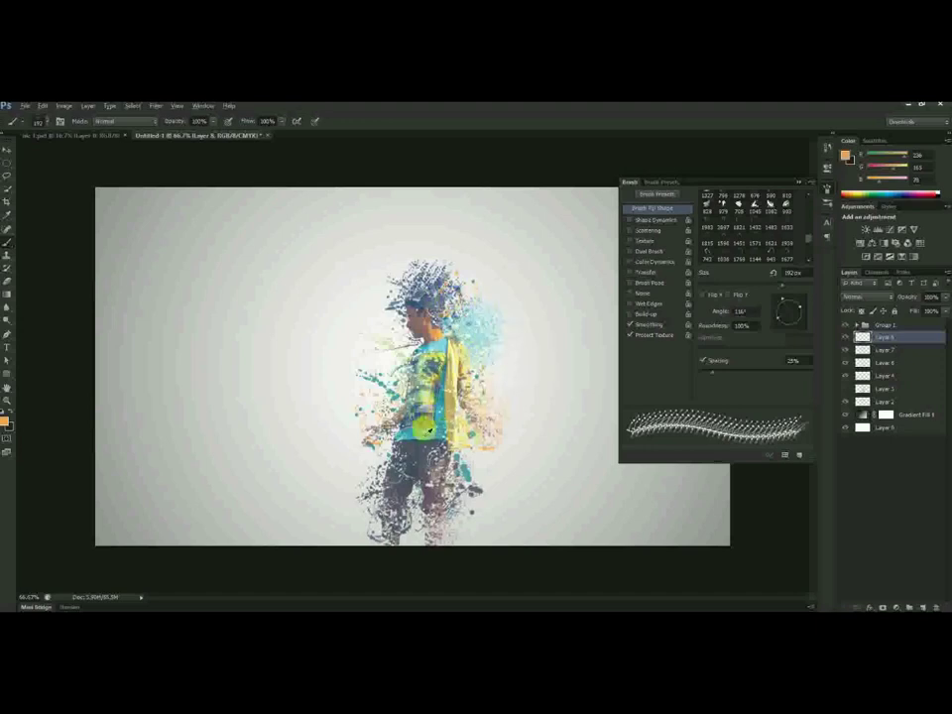
pyautogui.keyDown('alt'); pyautogui.click(411, 427); pyautogui.keyUp('alt')
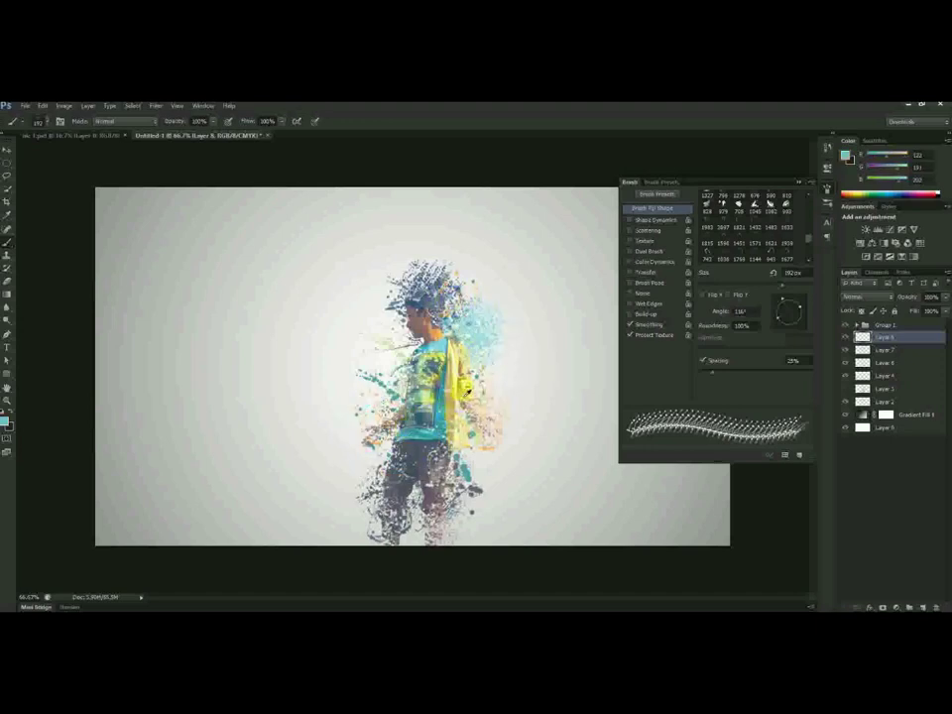
pyautogui.keyDown('alt'); pyautogui.click(452, 382); pyautogui.keyUp('alt')
pyautogui.click(504, 401)
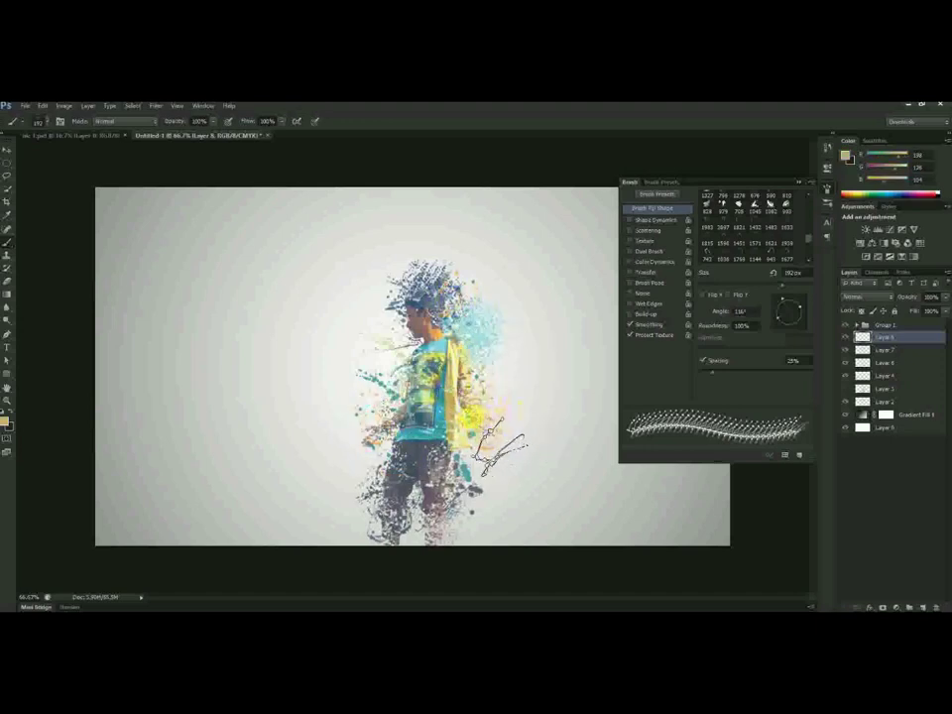
pyautogui.click(486, 458)
pyautogui.click(548, 414)
pyautogui.click(618, 344)
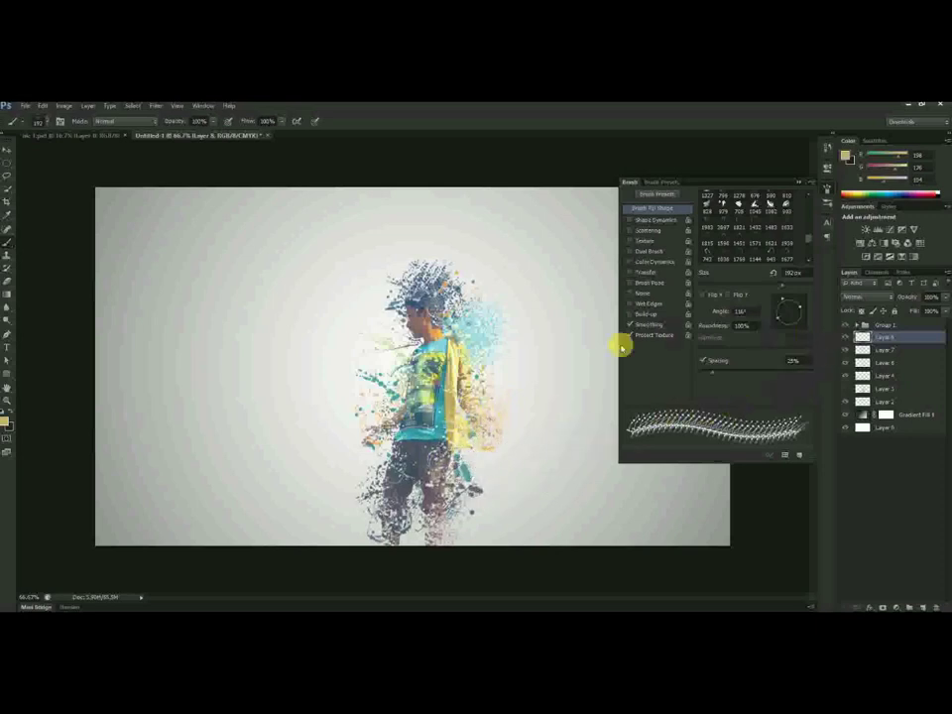
pyautogui.click(664, 352)
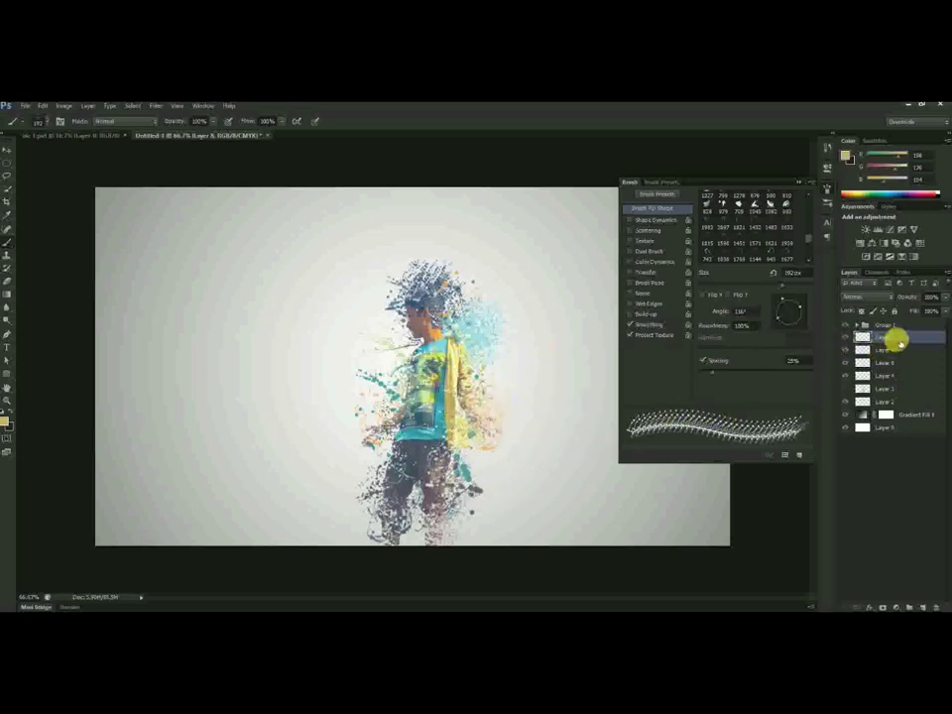
# - Create a new layer above Group 1 and set the foreground colour to white (#ffffff)
pyautogui.click(921, 607)
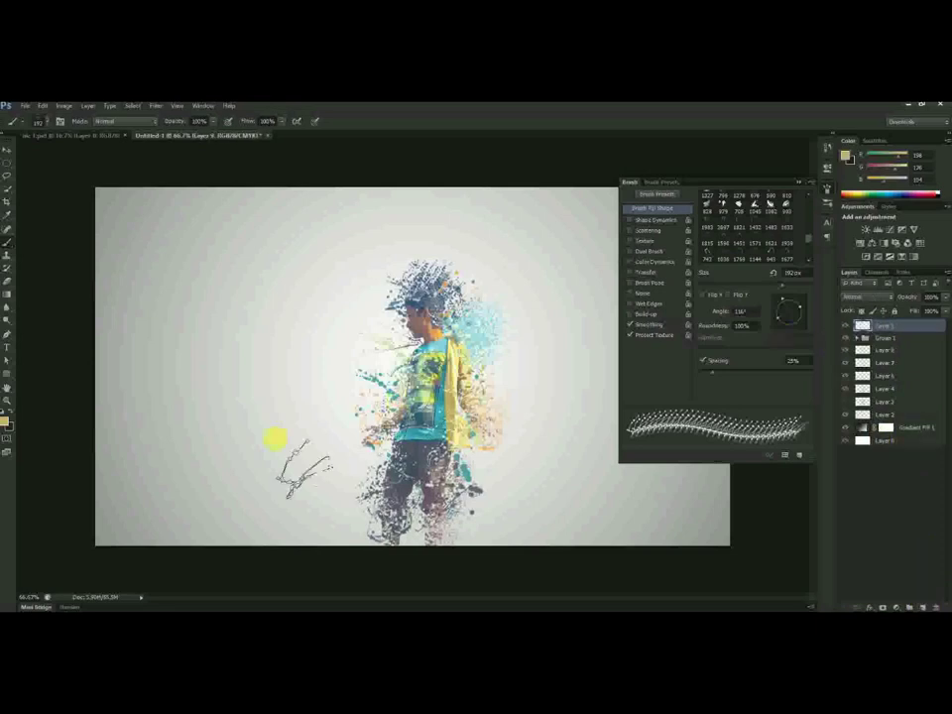
pyautogui.click(8, 411)
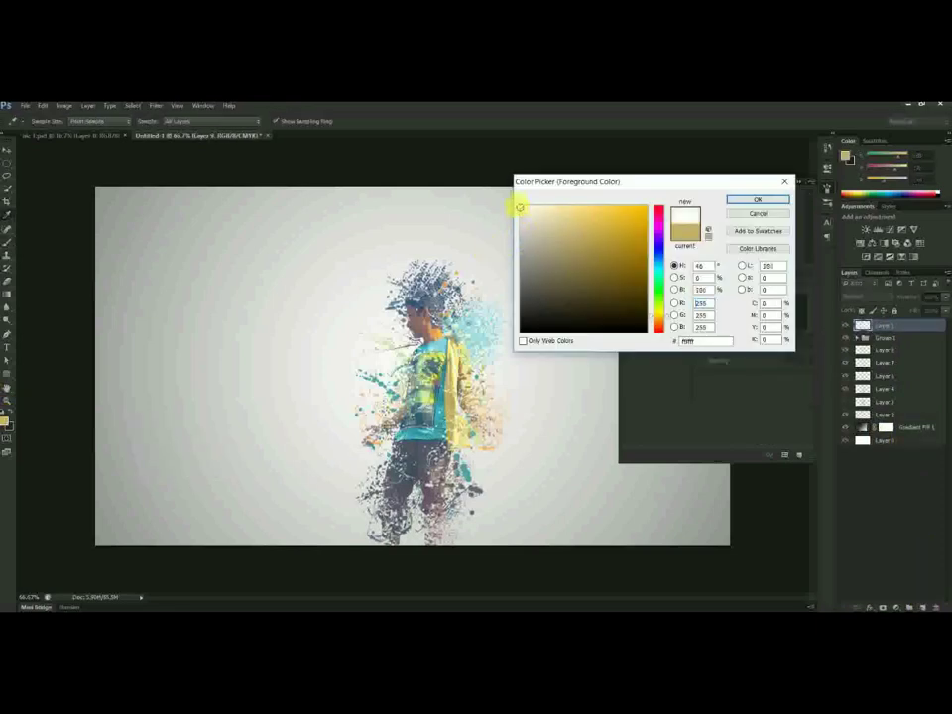
pyautogui.click(755, 200)
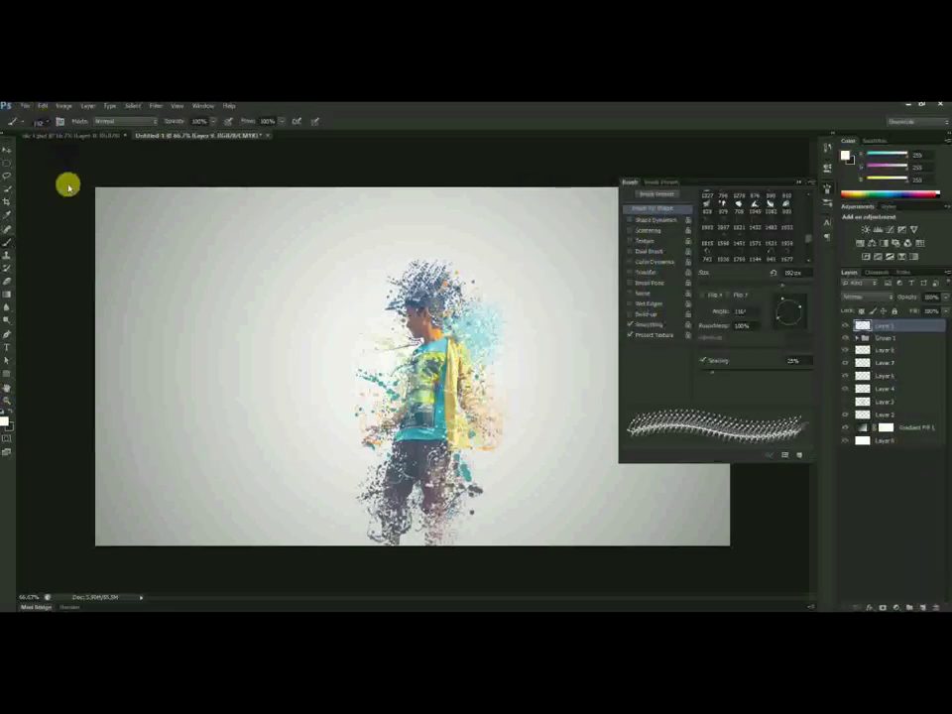
# - Choose the textured 111 brush at 111 px
pyautogui.rightClick(67, 186)
pyautogui.scroll(1, 86, 238)
pyautogui.click(53, 248)
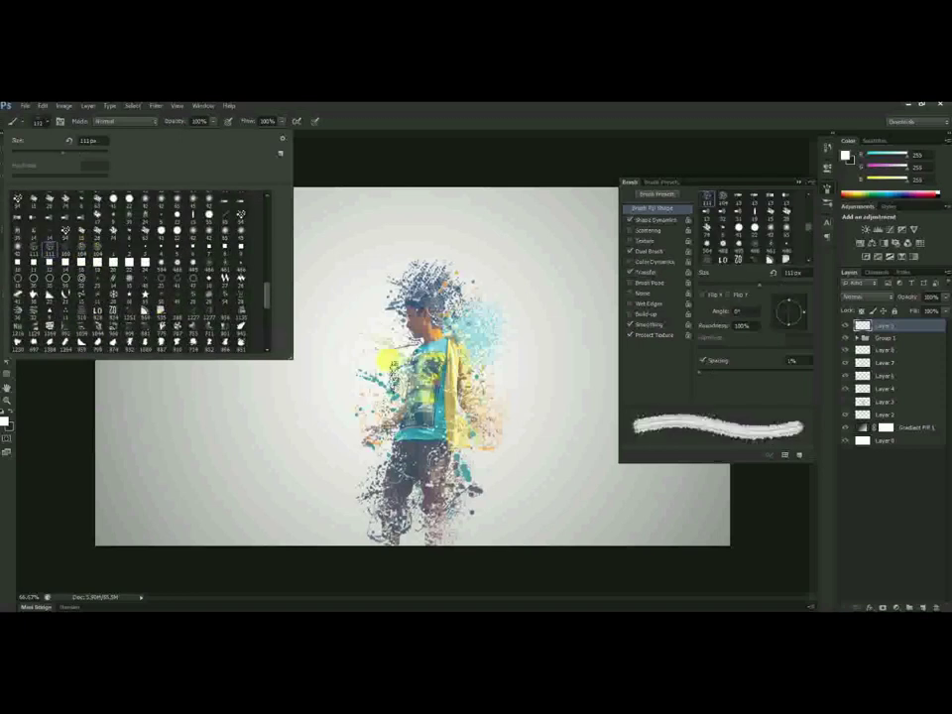
# - Choose the textured 54 brush and set its size to 80 px
pyautogui.scroll(5, 44, 243)
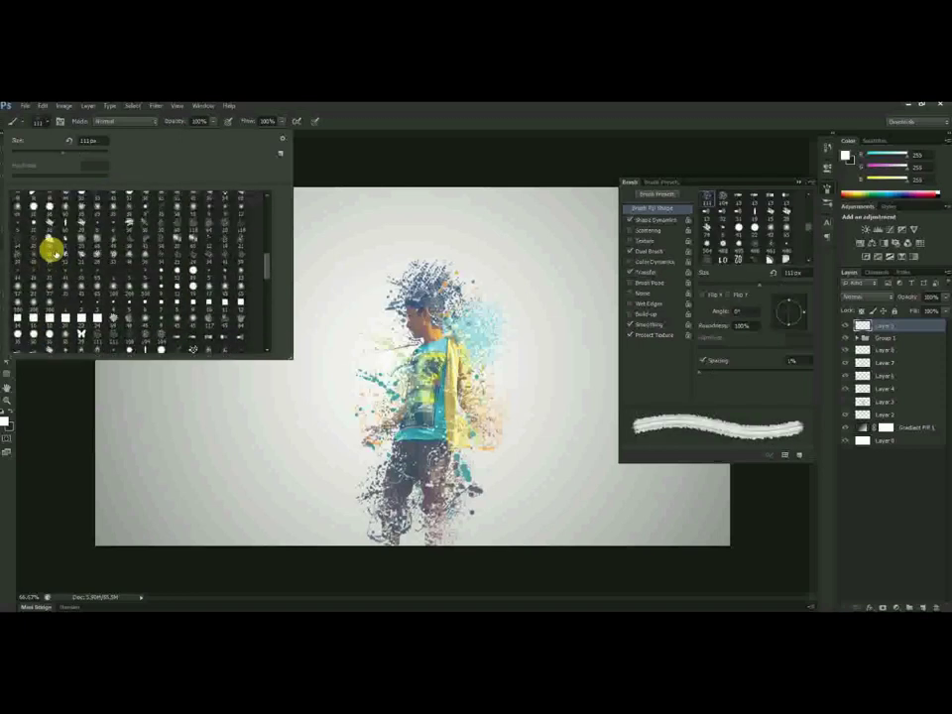
pyautogui.click(49, 250)
pyautogui.moveTo(730, 285); pyautogui.dragTo(761, 287)
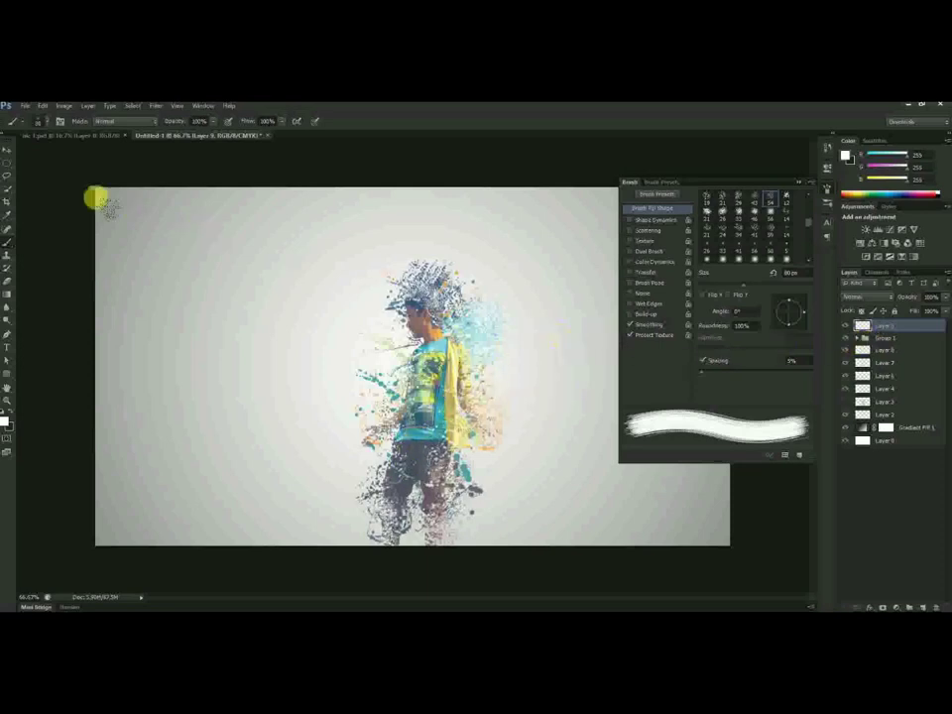
# - Delete Layer 6 from the splatter layers beneath Group 1
pyautogui.press('v')
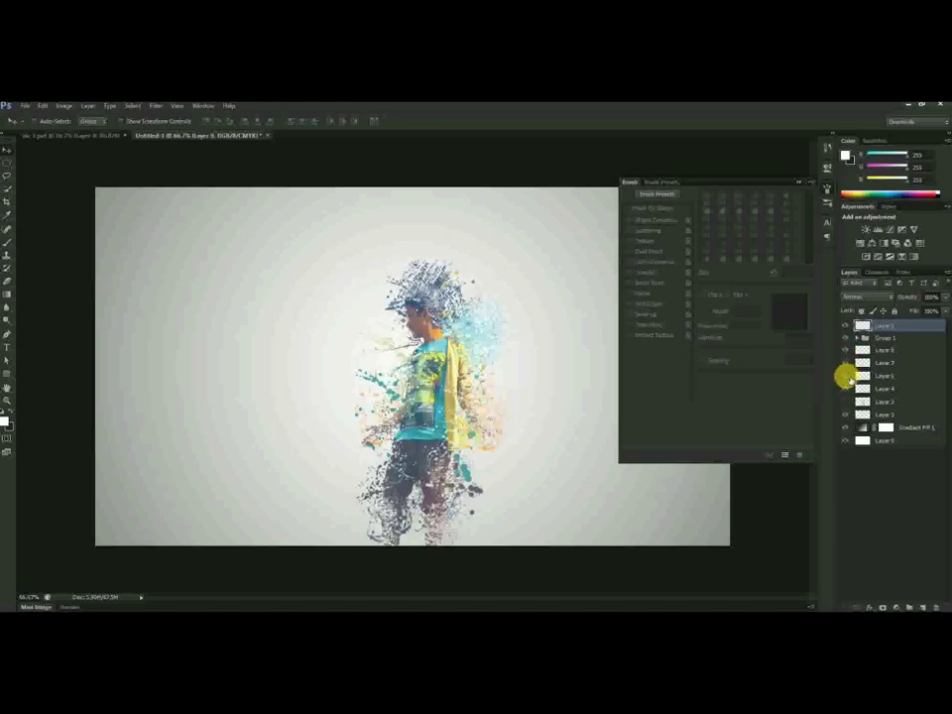
pyautogui.click(887, 380)
pyautogui.click(935, 606)
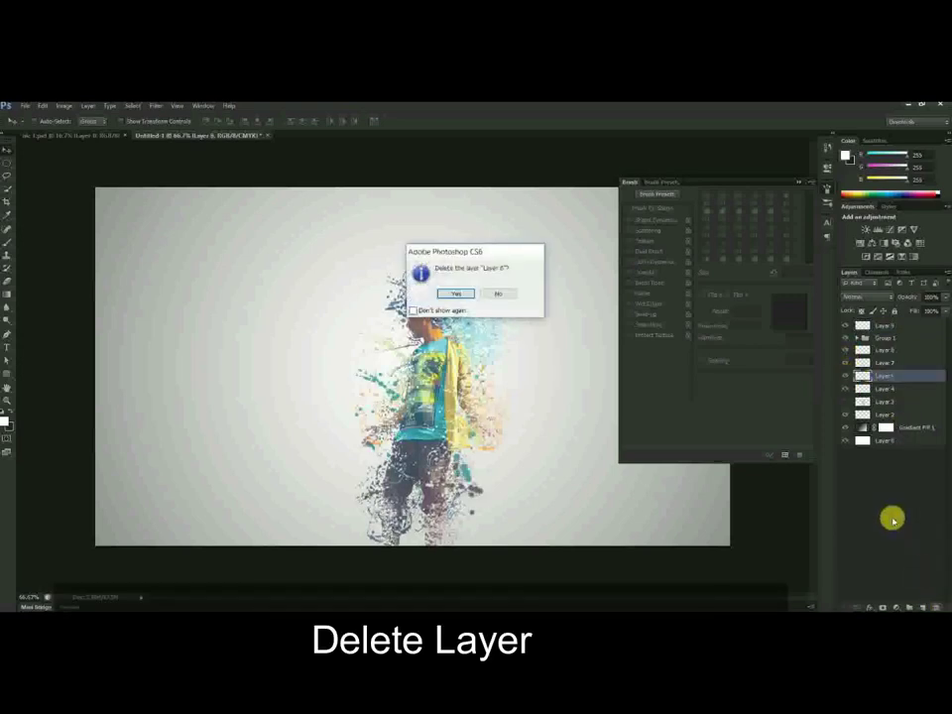
pyautogui.click(457, 294)
# - Check Layer 3 by toggling its visibility, and group the splatter layers 8, 7 and 4
pyautogui.click(844, 389)
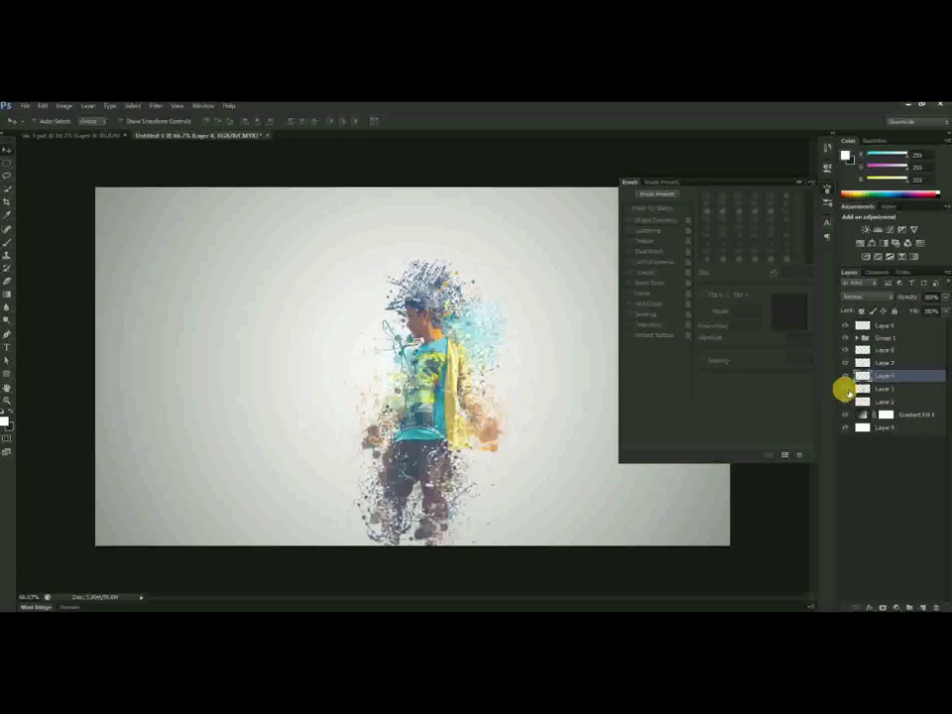
pyautogui.click(844, 389)
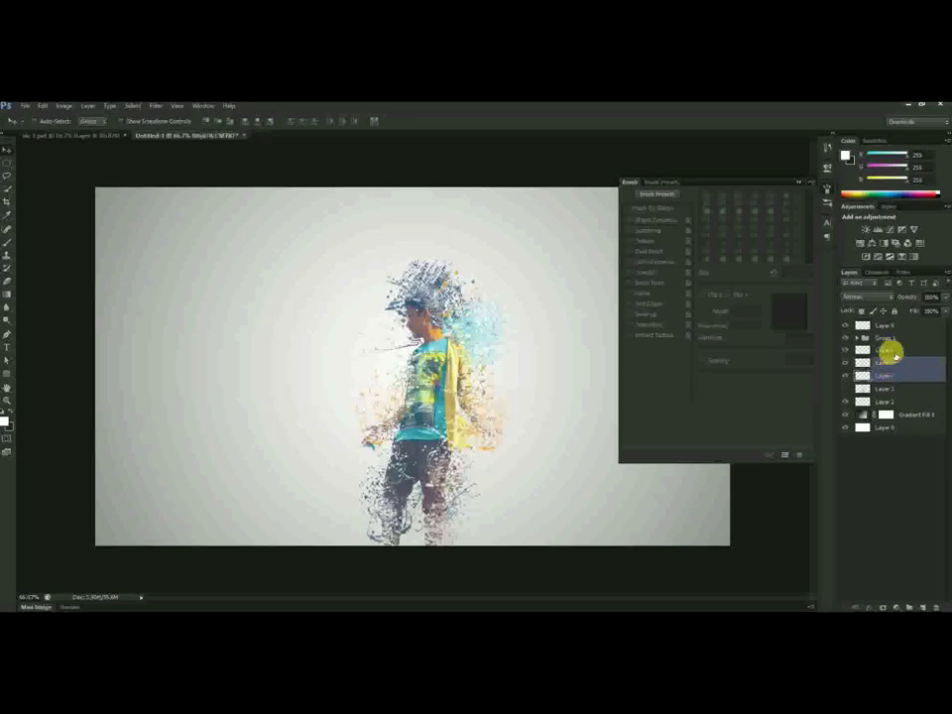
pyautogui.hotkey('ctrl', 'g')
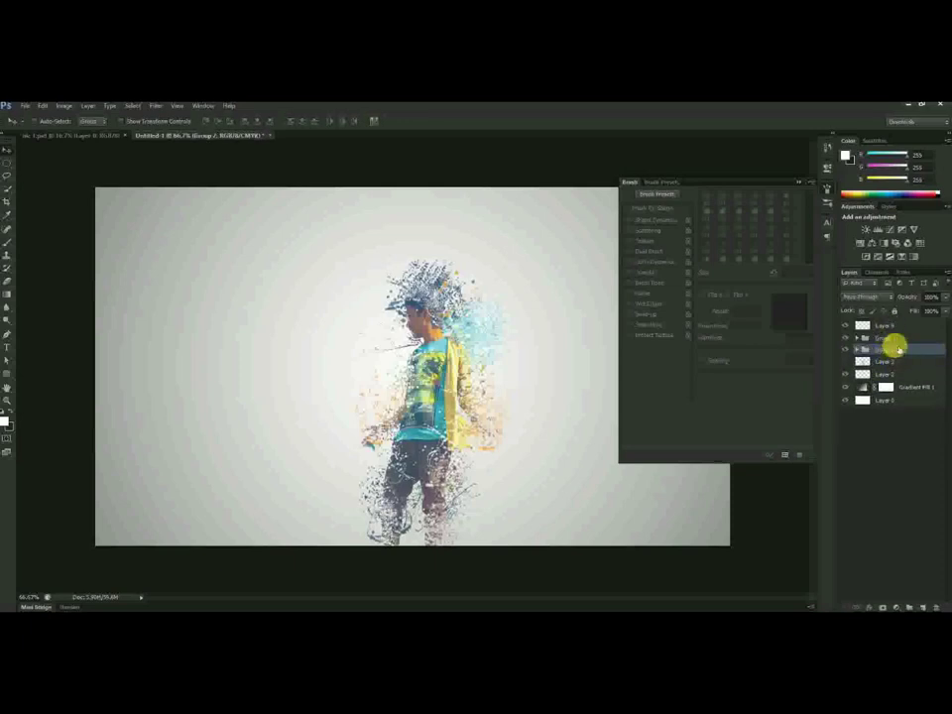
# - Move the white texture Layer 9 into Group 1 as its uppermost layer and collapse the group
pyautogui.moveTo(899, 342); pyautogui.dragTo(897, 339)
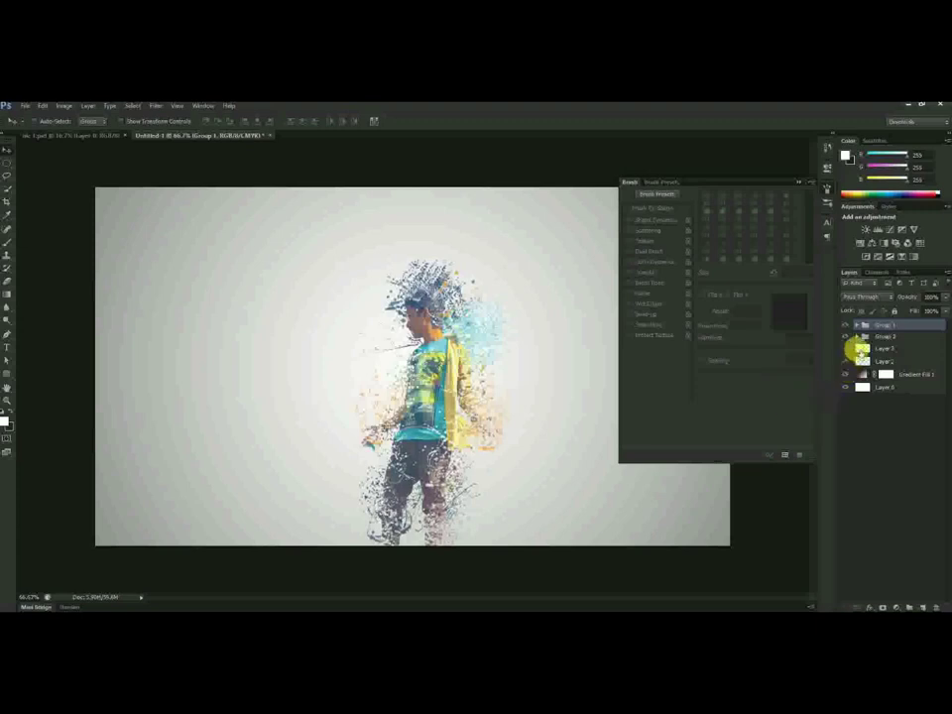
pyautogui.click(858, 325)
pyautogui.moveTo(910, 367); pyautogui.dragTo(895, 338)
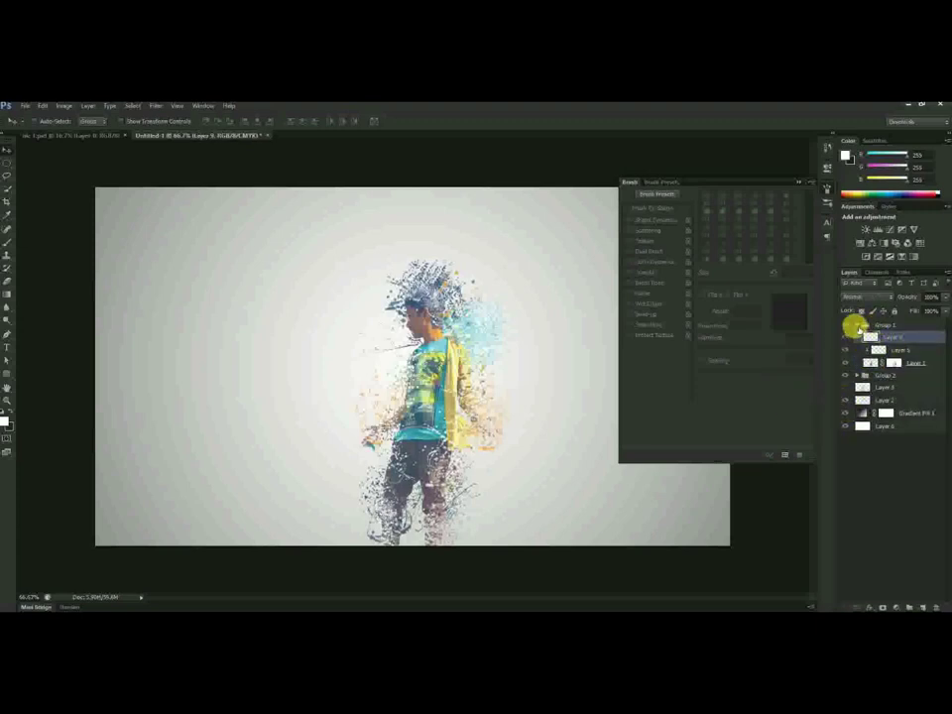
pyautogui.click(859, 326)
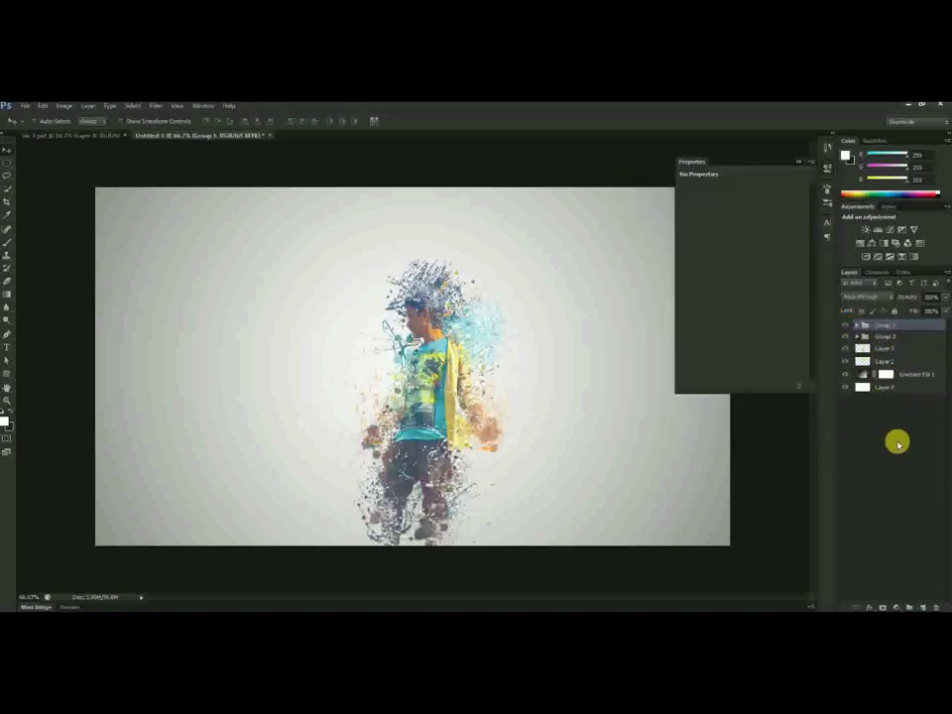
# - Create a new layer above Group 1, paste a copy of the man from Layer 1 into it and align him with the splattered figure
pyautogui.click(923, 605)
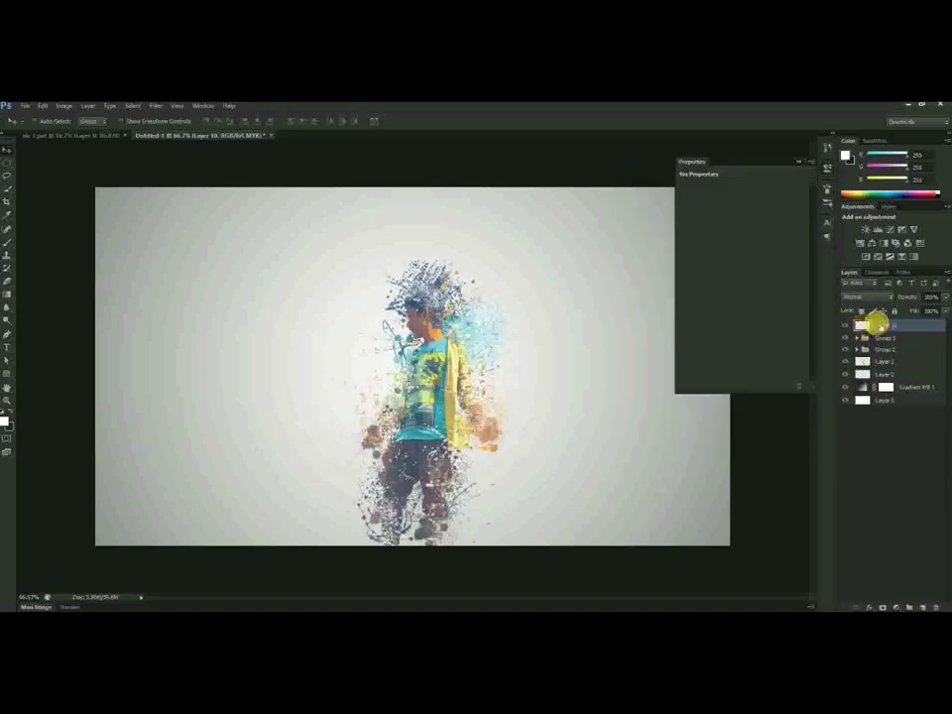
pyautogui.click(861, 338)
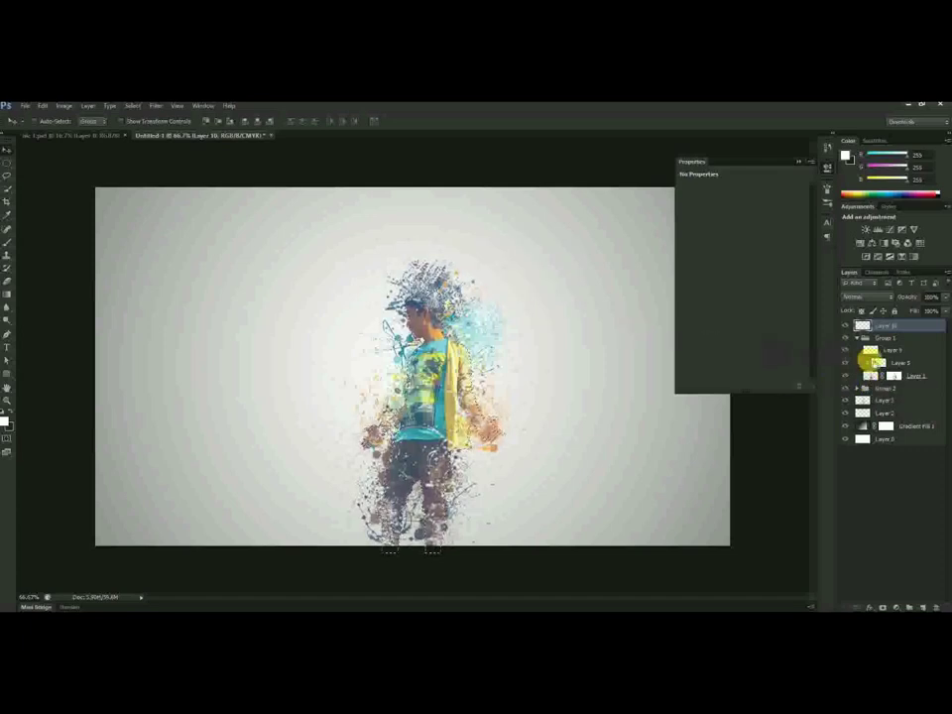
pyautogui.click(871, 379)
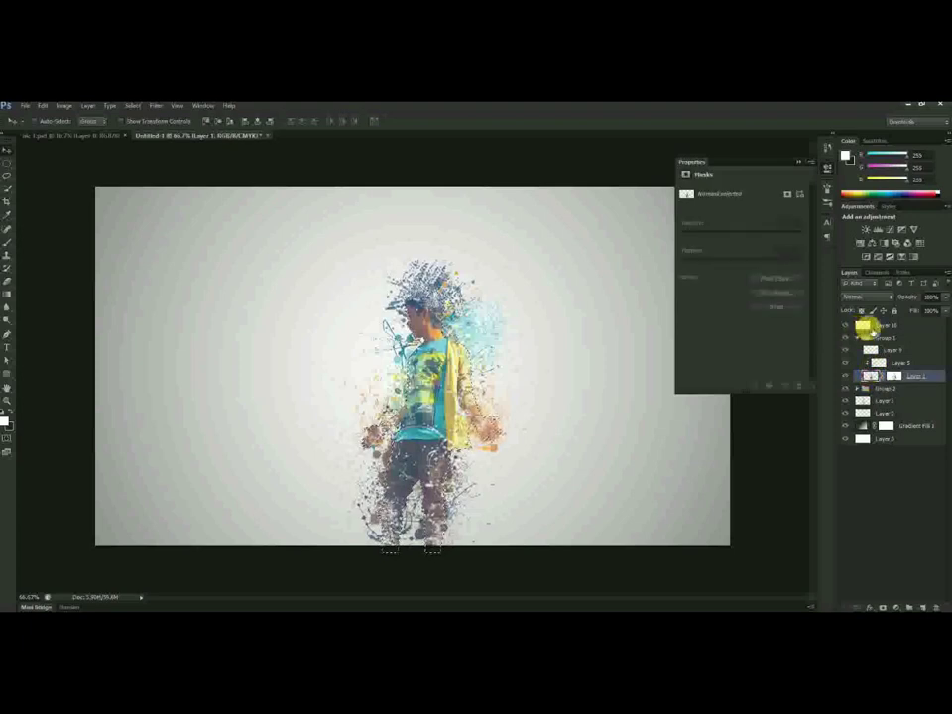
pyautogui.click(866, 328)
pyautogui.hotkey('ctrl', 'v')
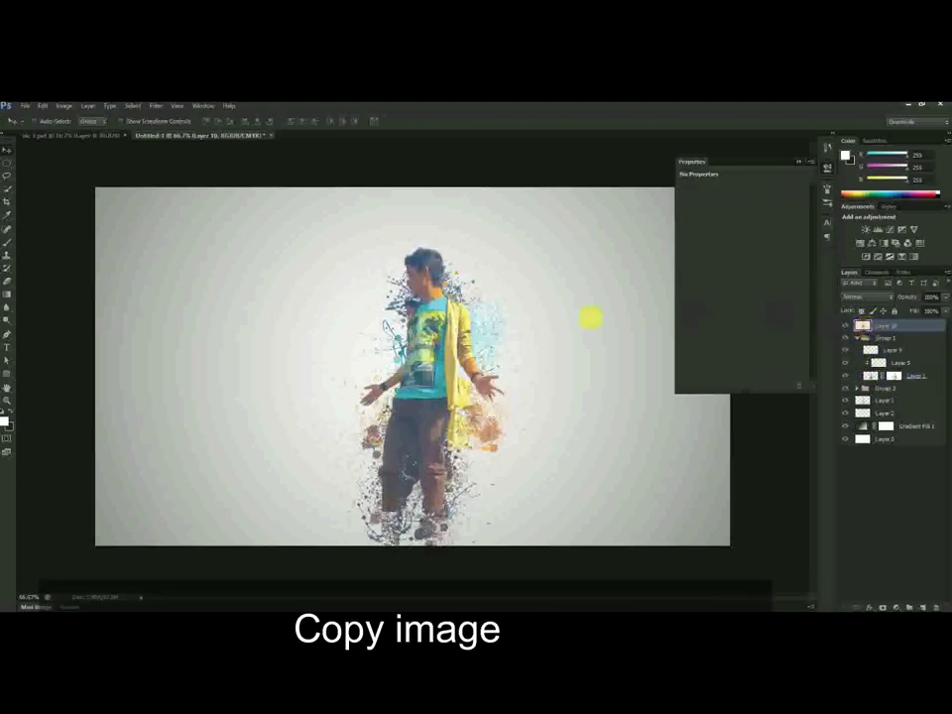
pyautogui.moveTo(447, 347); pyautogui.dragTo(445, 370)
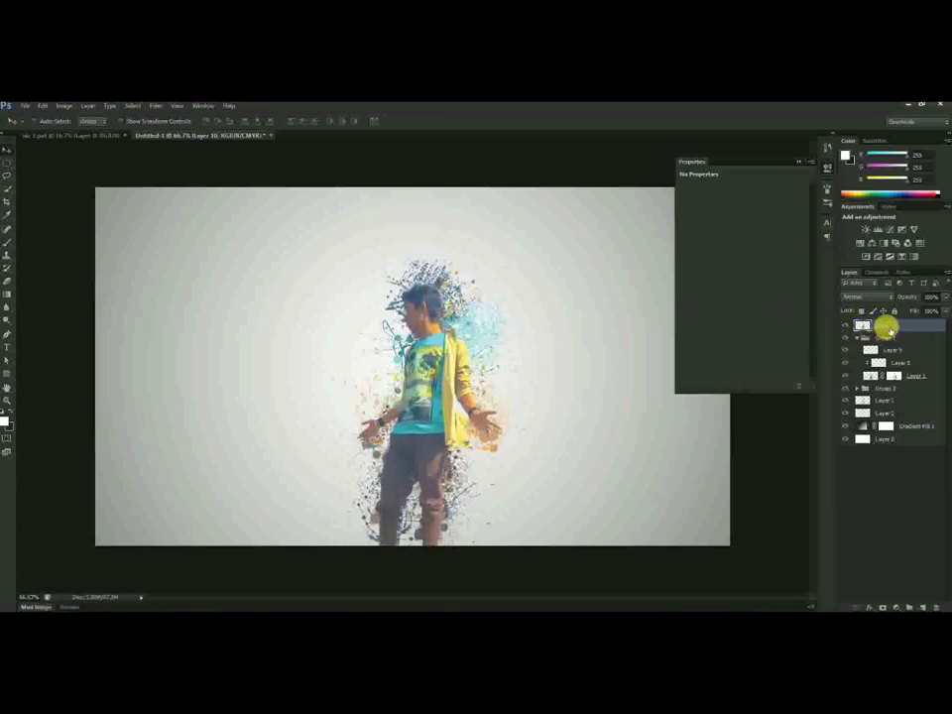
# - Add a Black & White adjustment layer above the pasted man and set its blend mode to Overlay
pyautogui.click(896, 605)
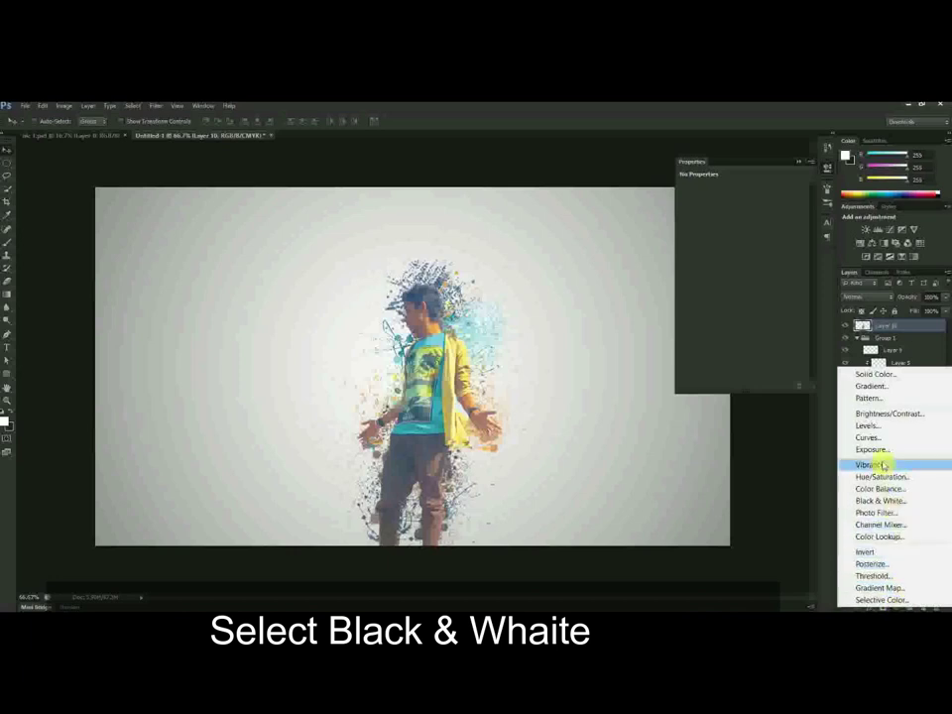
pyautogui.click(878, 501)
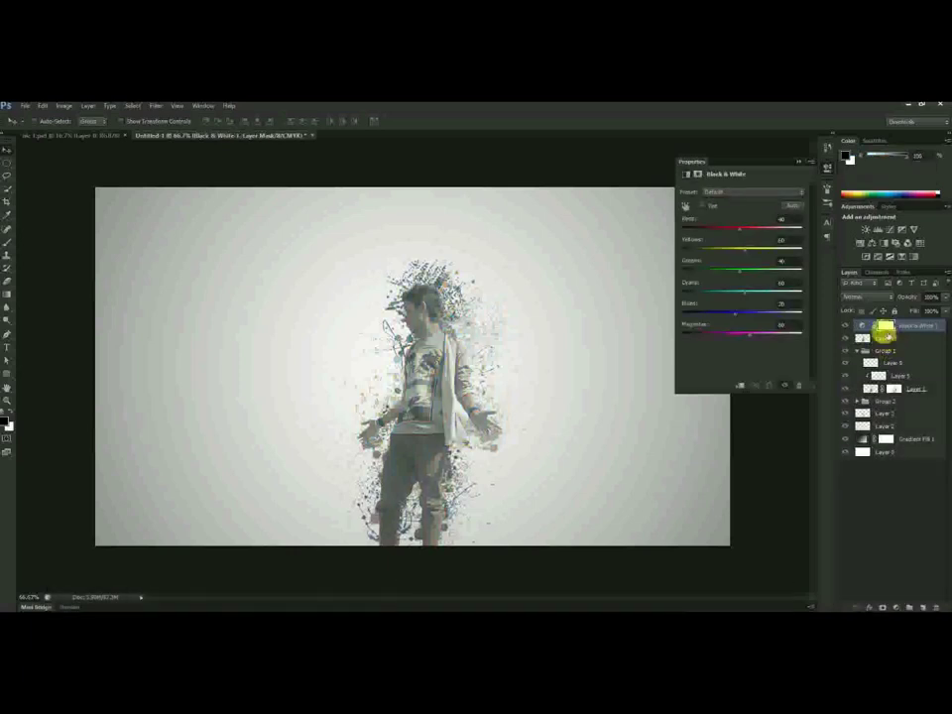
pyautogui.click(878, 296)
pyautogui.click(866, 453)
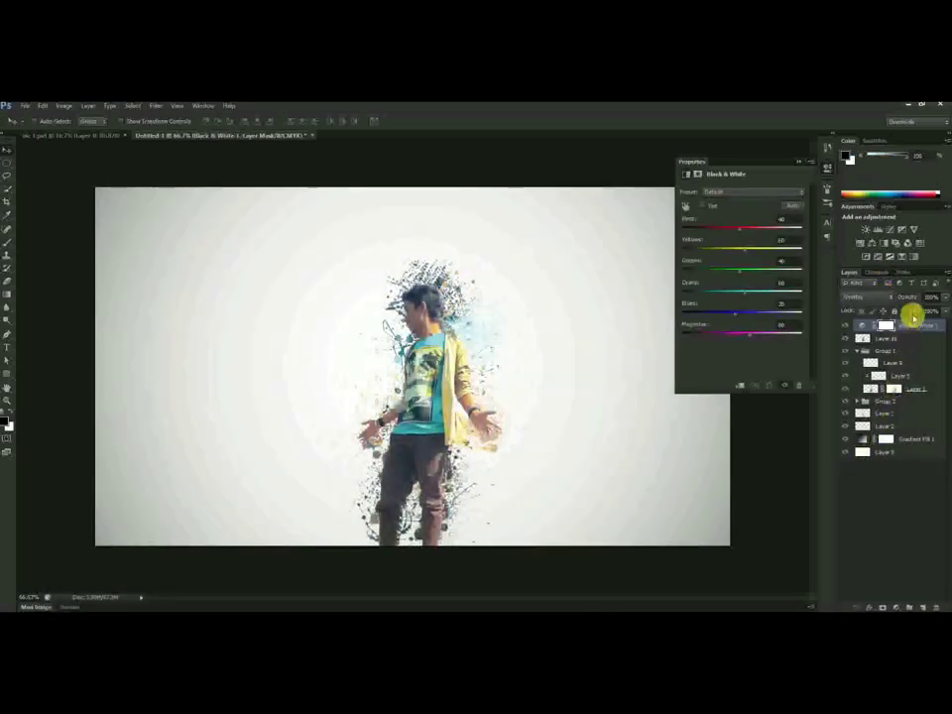
# - Clip Layer 10 to Group 1 and reposition the clipped man over the splattered figure
pyautogui.click(860, 340)
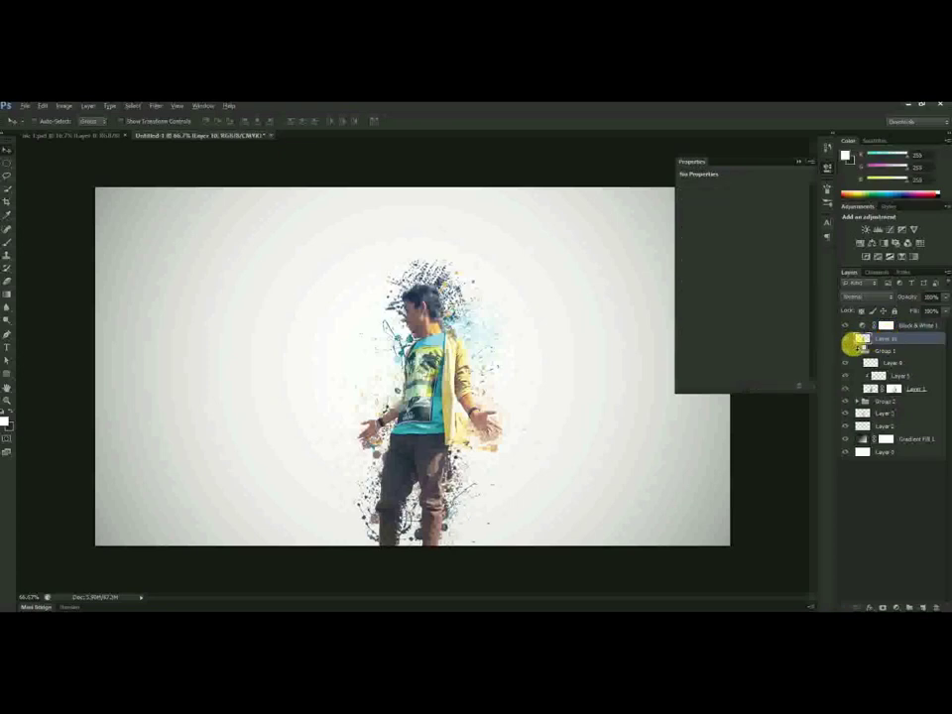
pyautogui.keyDown('alt'); pyautogui.click(859, 345); pyautogui.keyUp('alt')
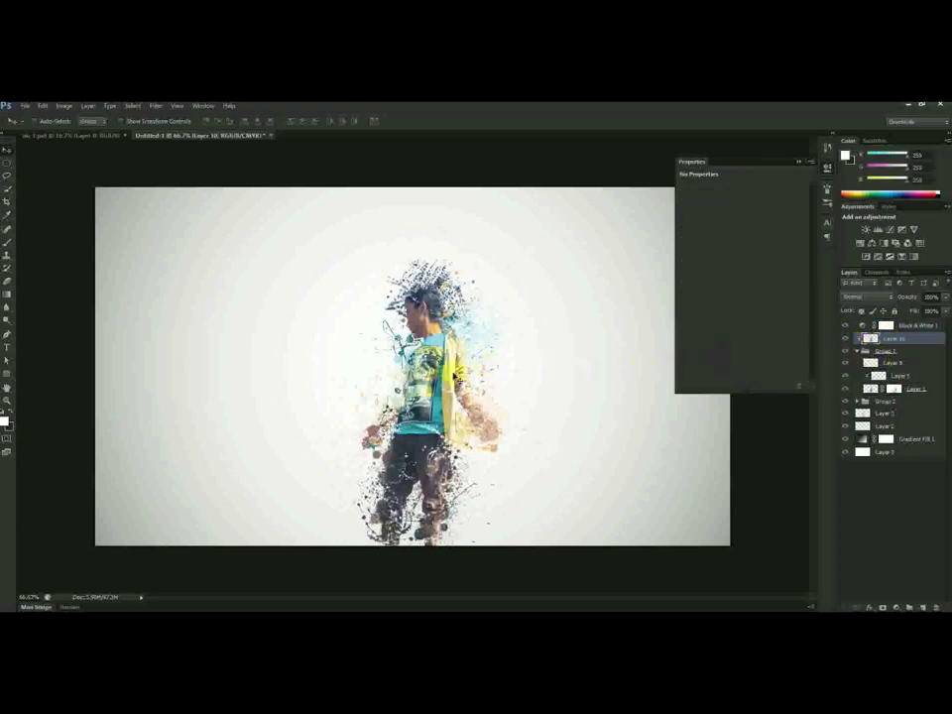
pyautogui.moveTo(453, 374); pyautogui.dragTo(440, 377)
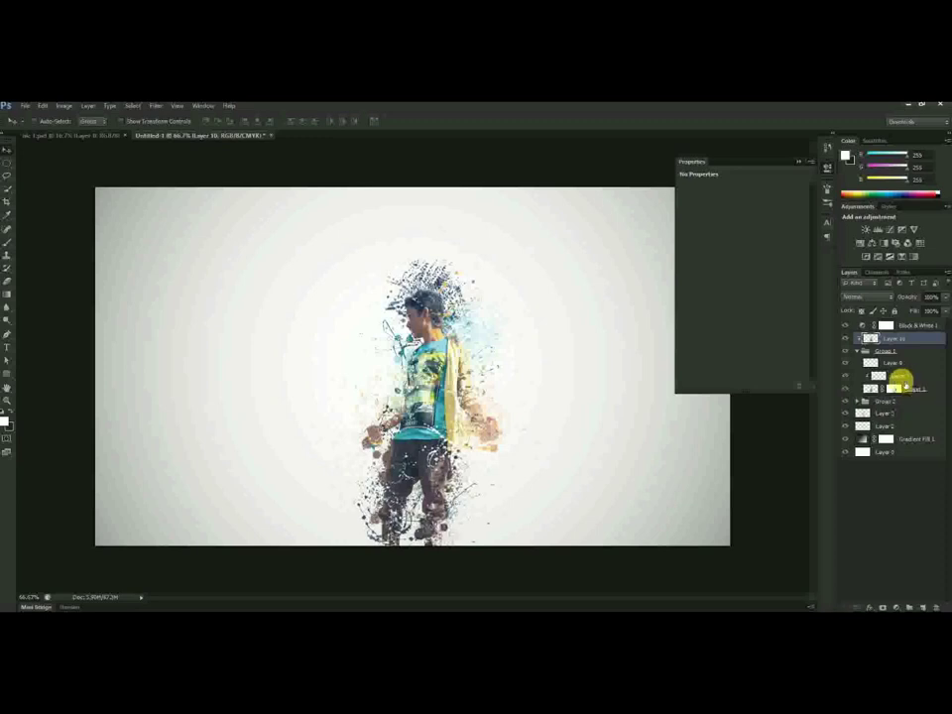
# - Collapse Group 1, compare the image with and without Layer 3, and leave Layer 3 hidden
pyautogui.click(857, 351)
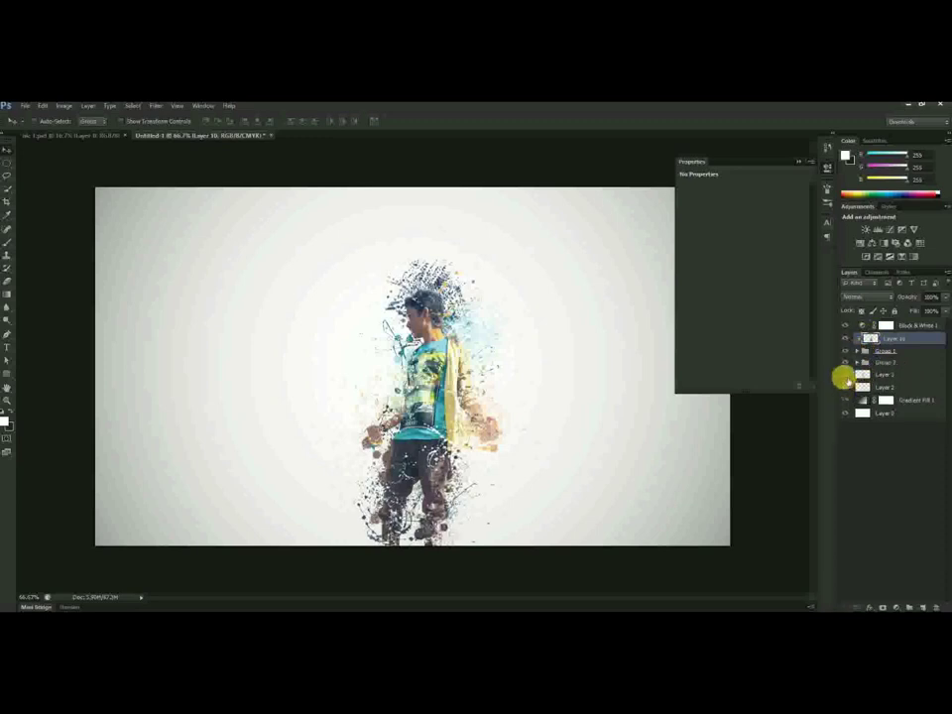
pyautogui.click(844, 374)
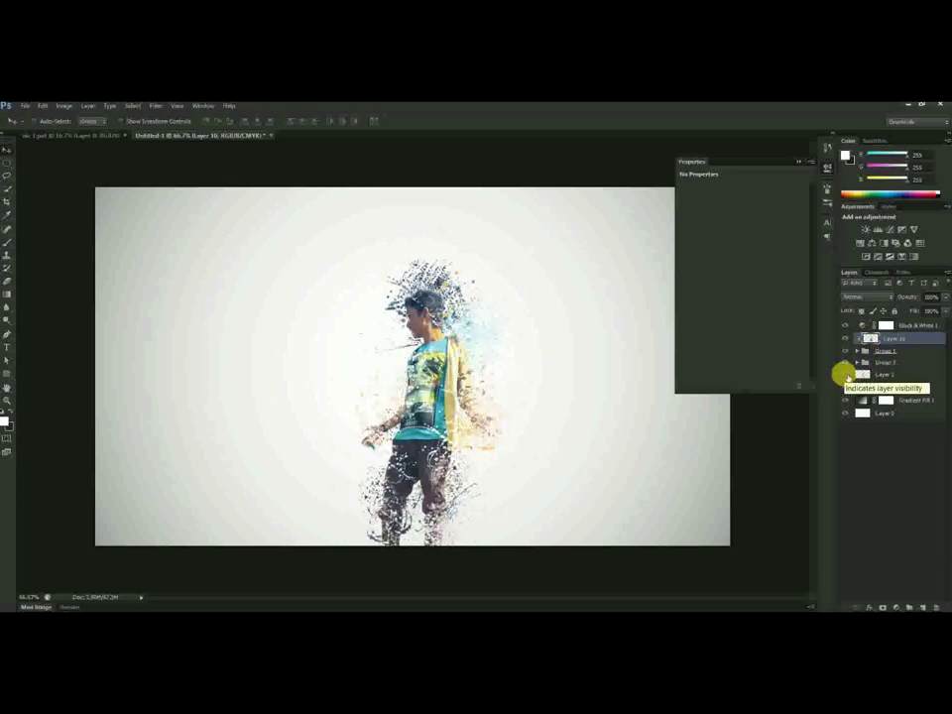
pyautogui.click(845, 374)
pyautogui.click(845, 375)
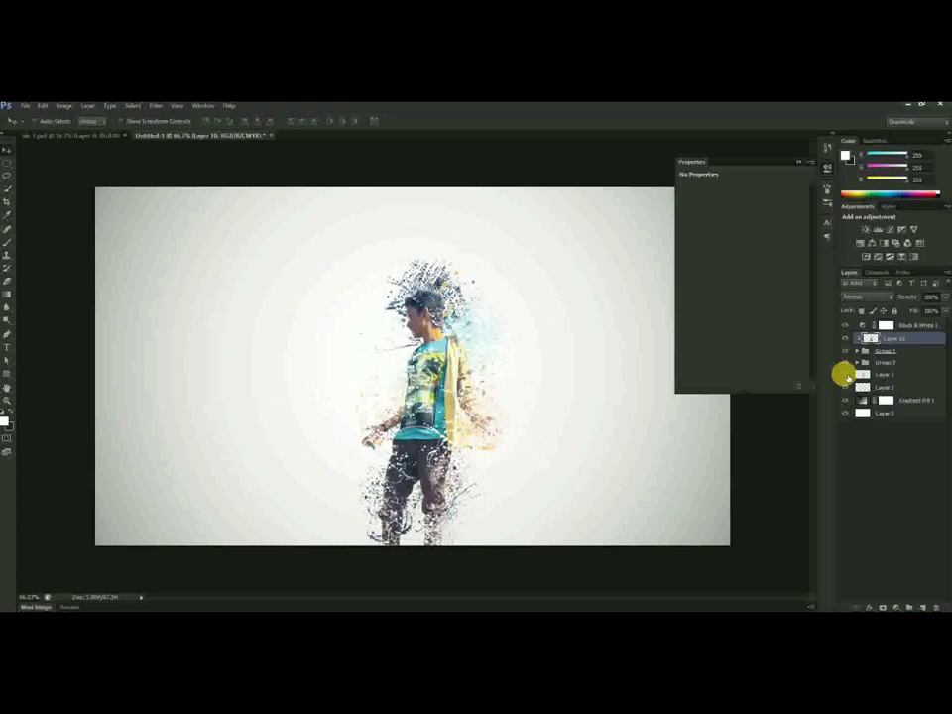
pyautogui.click(845, 375)
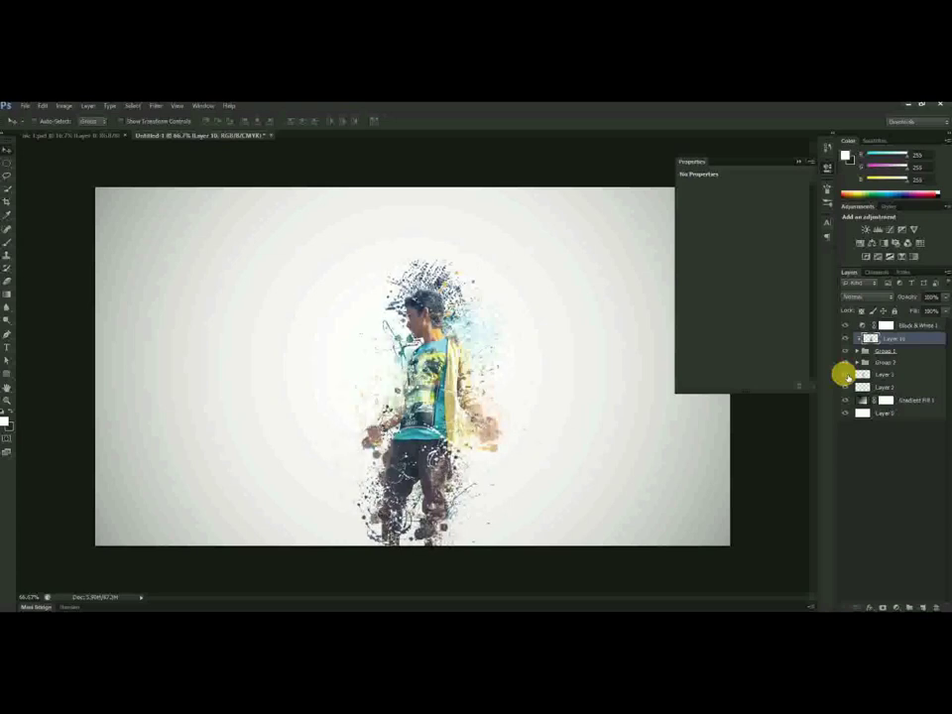
pyautogui.click(845, 375)
# - Create a new layer above Layer 3 and choose the 43 splatter brush at 153 px
pyautogui.click(895, 372)
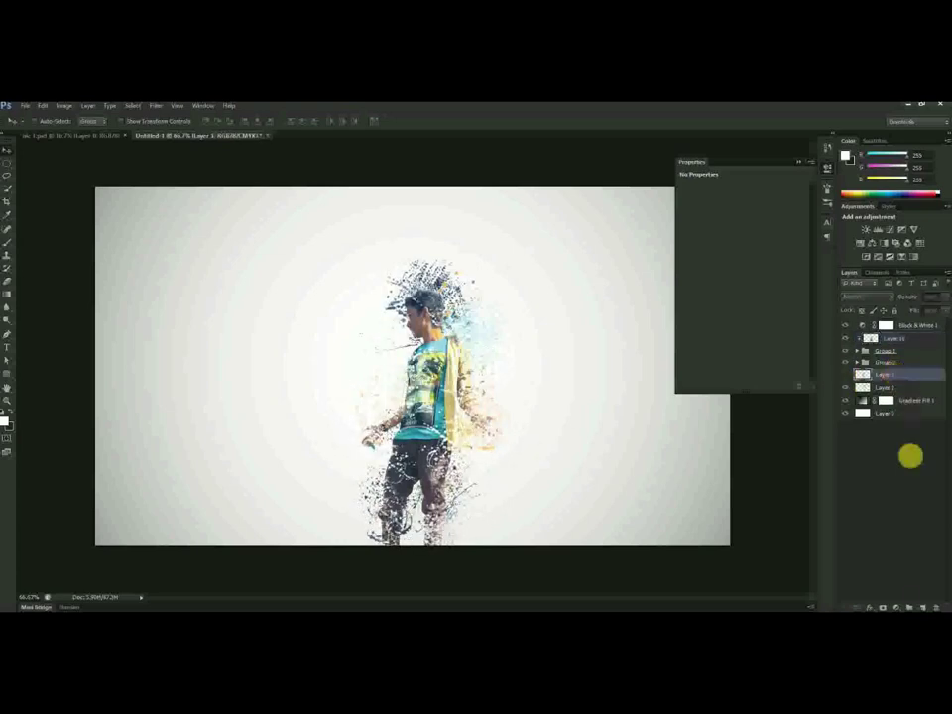
pyautogui.click(921, 607)
pyautogui.press('b')
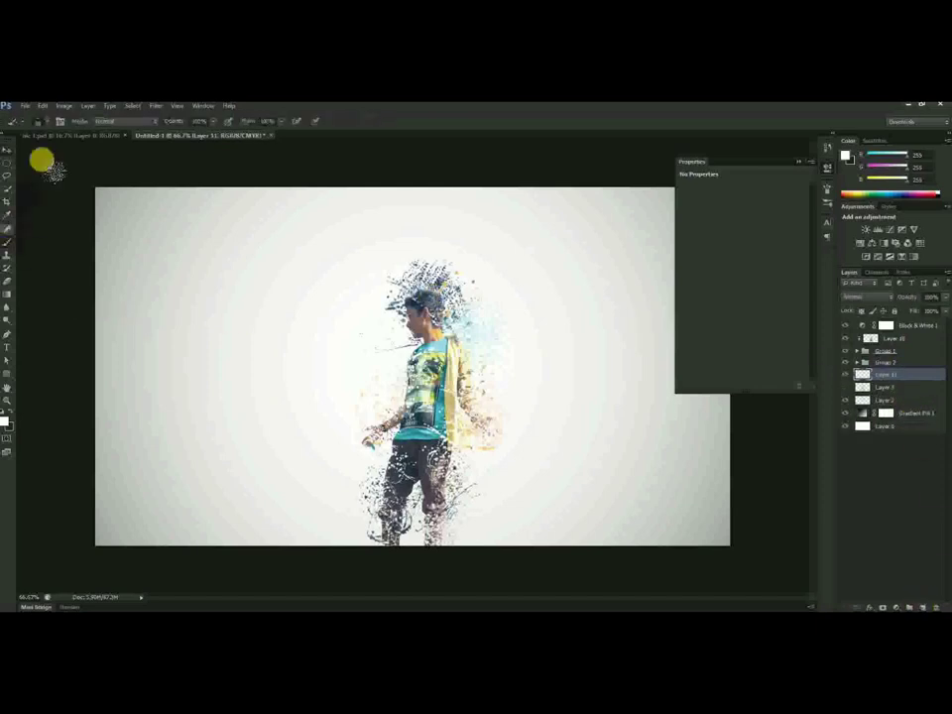
pyautogui.click(40, 121)
pyautogui.press('F5')
pyautogui.click(222, 236)
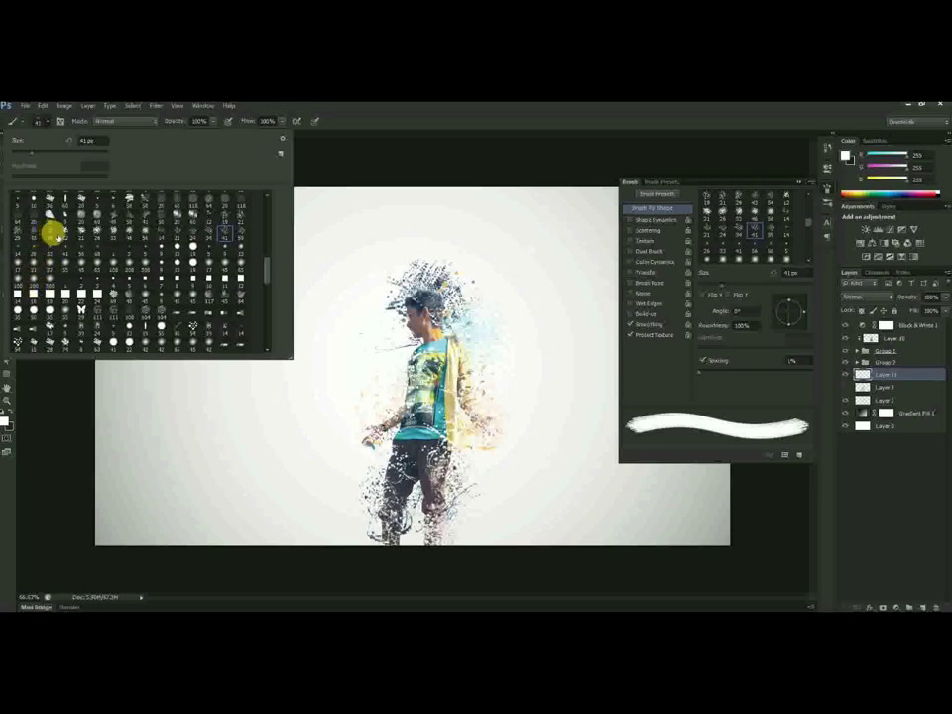
pyautogui.click(36, 231)
pyautogui.moveTo(721, 288); pyautogui.dragTo(748, 290)
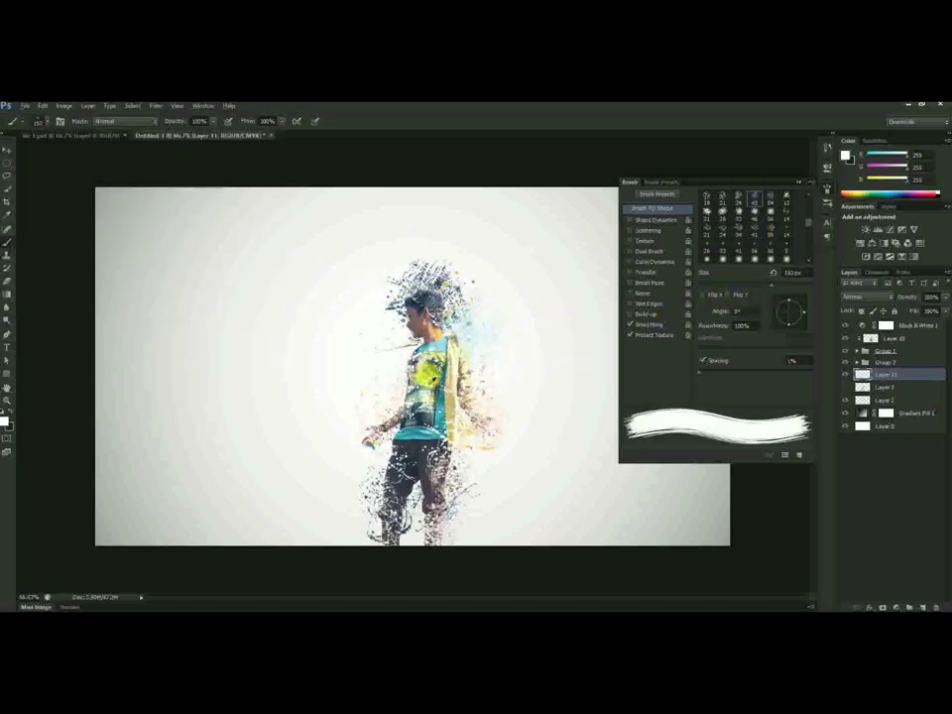
# - Sample teal, grey-brown and dark grey tones from the figure and stamp splatters around his arms and legs
pyautogui.keyDown('alt'); pyautogui.click(444, 399); pyautogui.keyUp('alt')
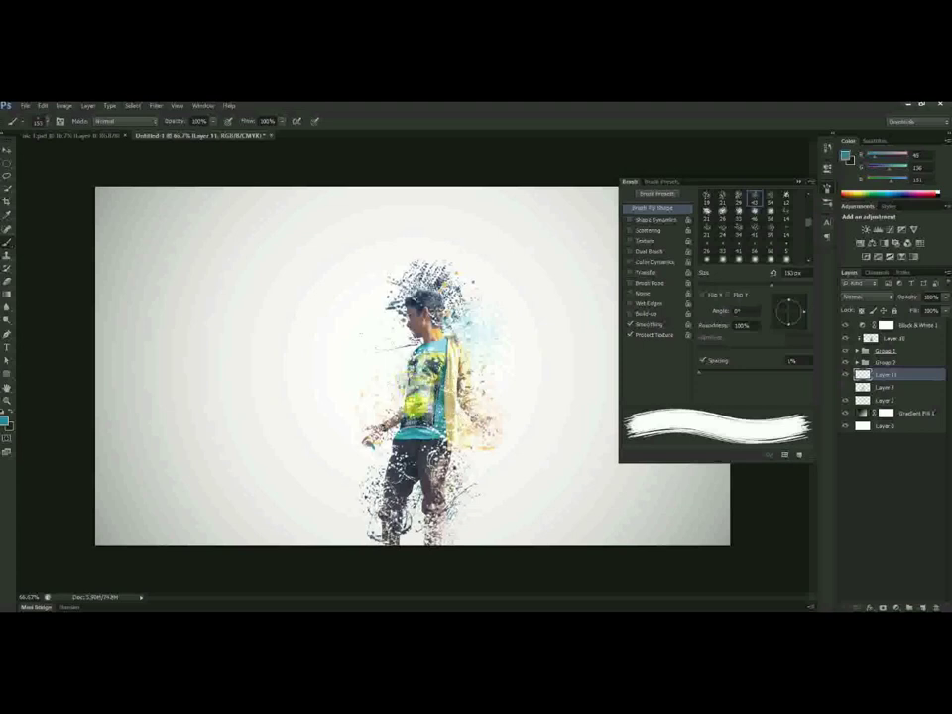
pyautogui.keyDown('alt'); pyautogui.click(395, 401); pyautogui.keyUp('alt')
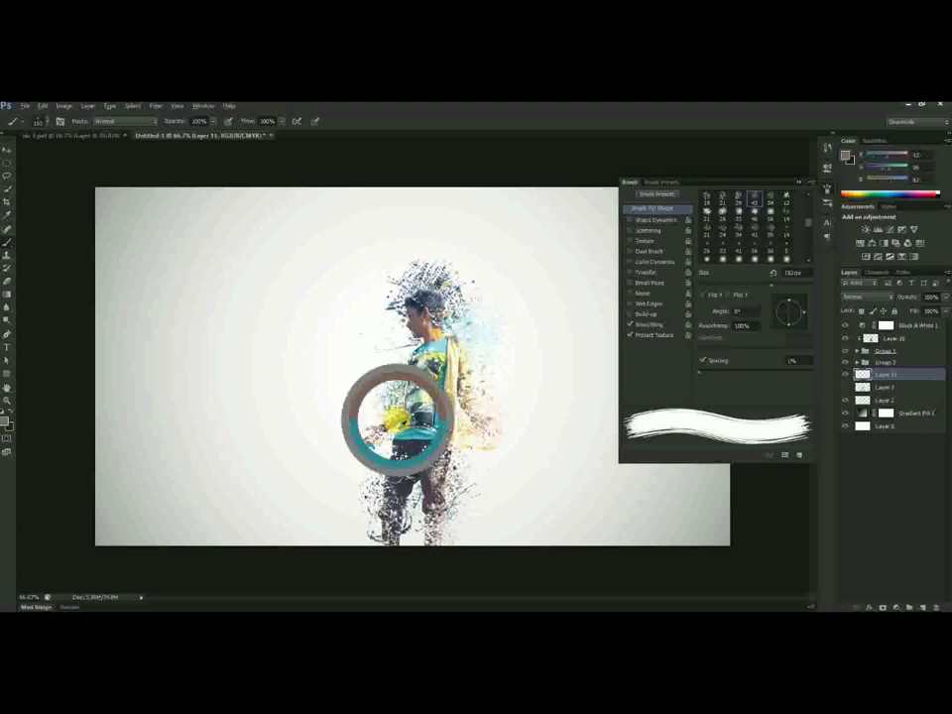
pyautogui.keyDown('alt'); pyautogui.click(394, 520); pyautogui.keyUp('alt')
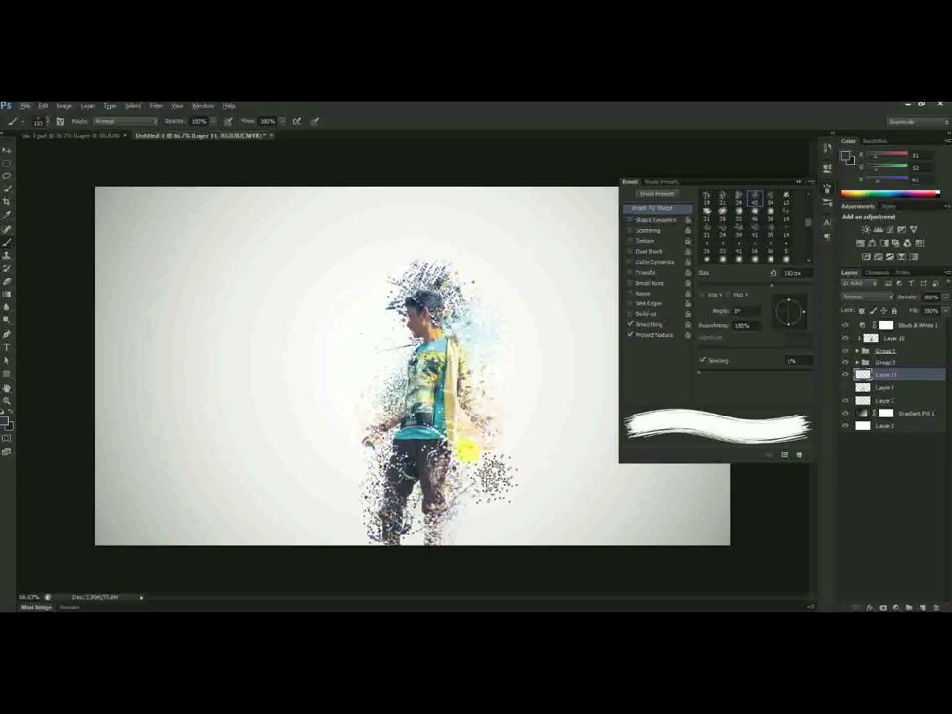
# - Switch to the thin line-splatter brush, set its size to 220 px and rotate its tip
pyautogui.click(44, 119)
pyautogui.scroll(-5, 140, 255)
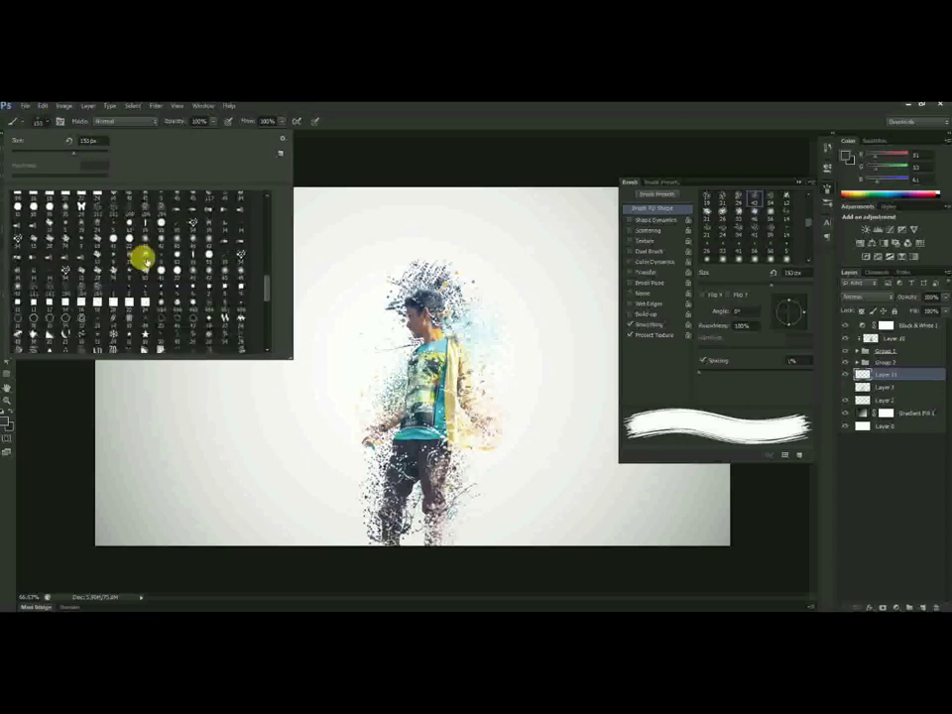
pyautogui.scroll(-3, 144, 261)
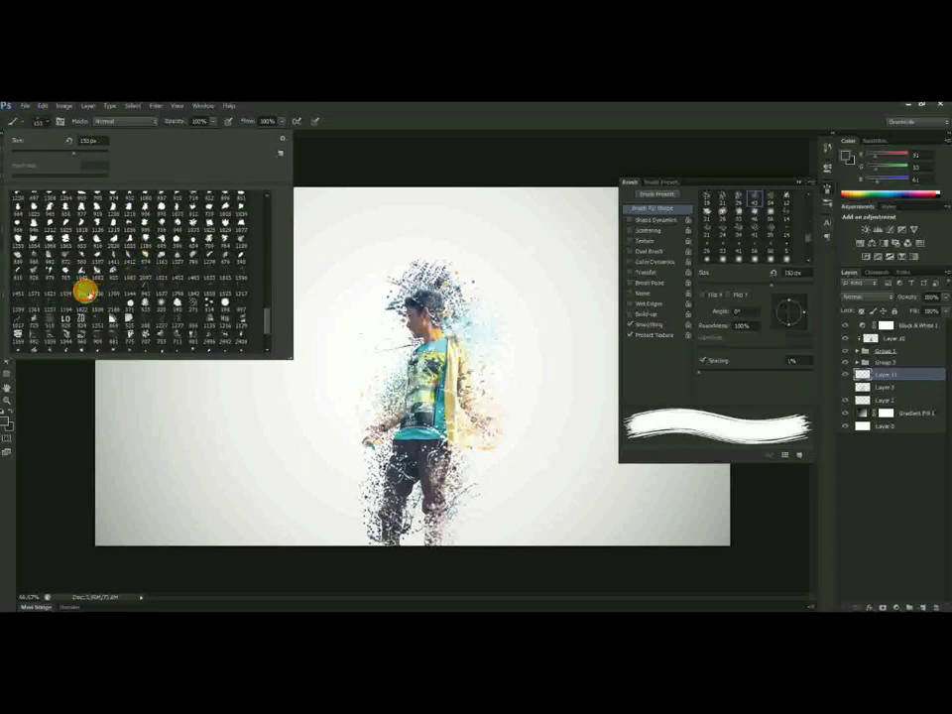
pyautogui.click(85, 290)
pyautogui.click(795, 286)
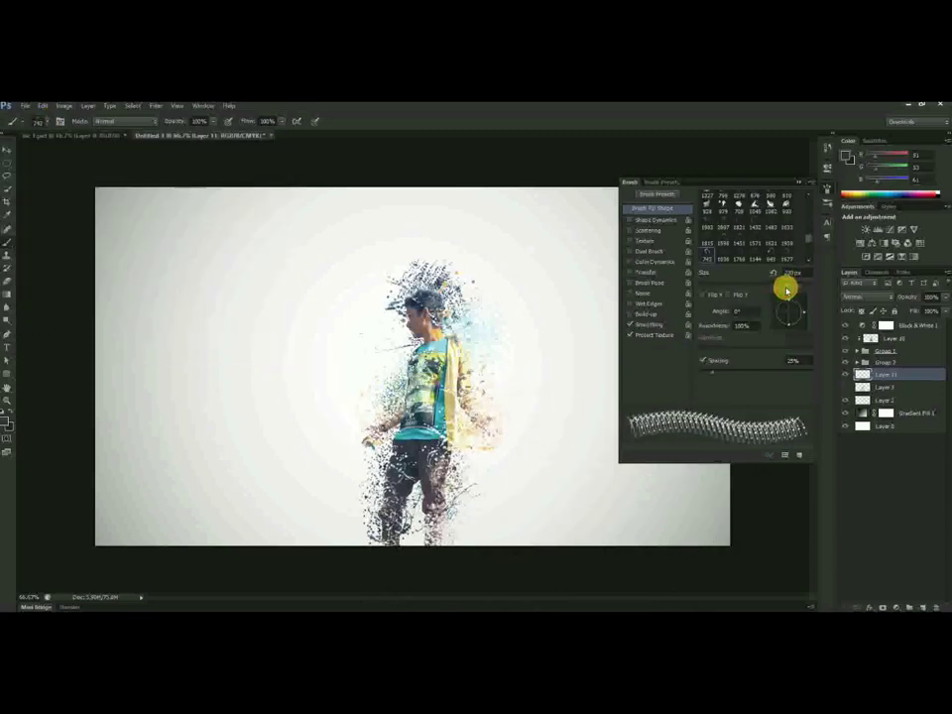
pyautogui.moveTo(795, 319); pyautogui.dragTo(779, 310)
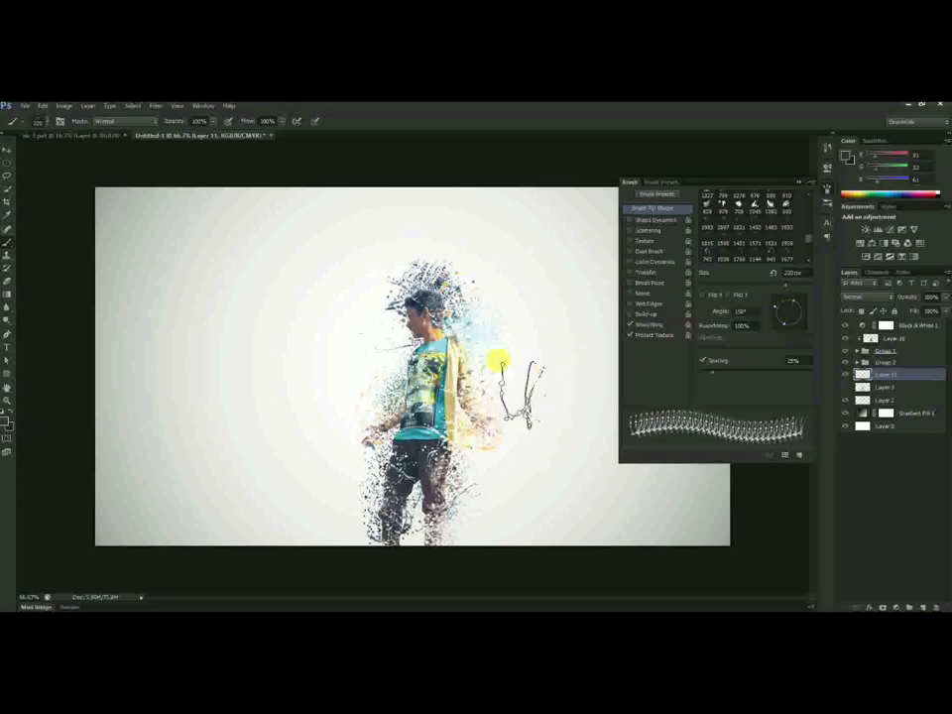
# - Sample brown and dark tones from the figure and stamp line splatters around the legs with the tip at 102° and 403 px
pyautogui.keyDown('alt'); pyautogui.click(456, 377); pyautogui.keyUp('alt')
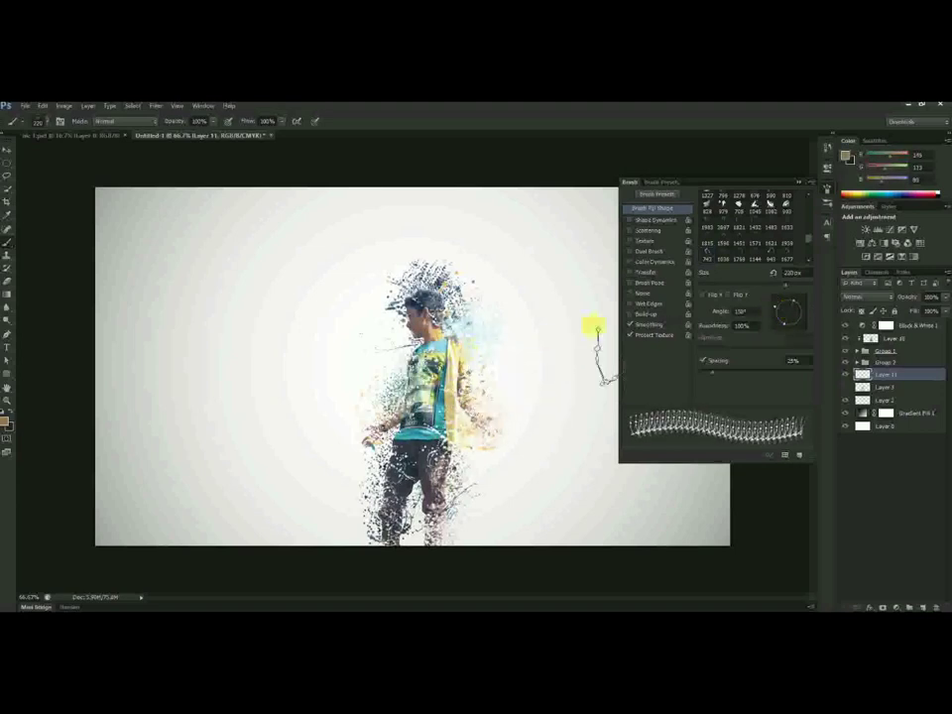
pyautogui.moveTo(770, 308); pyautogui.dragTo(786, 297)
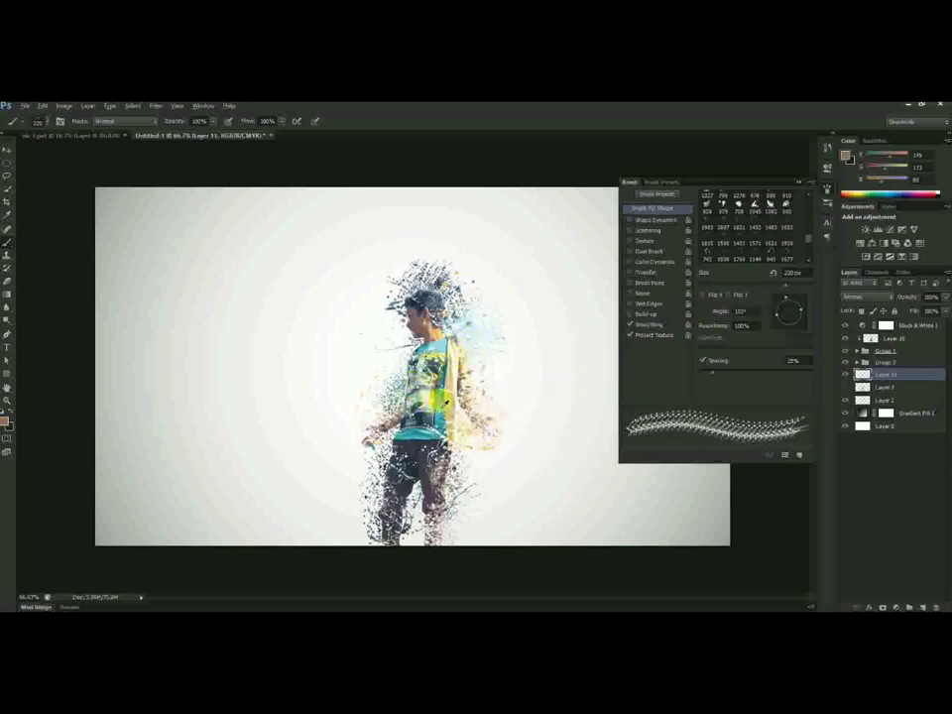
pyautogui.moveTo(439, 397)
pyautogui.mouseDown()
pyautogui.moveTo(405, 379)
pyautogui.moveTo(460, 435)
pyautogui.moveTo(431, 436)
pyautogui.moveTo(419, 423)
pyautogui.moveTo(393, 503)
pyautogui.mouseUp()
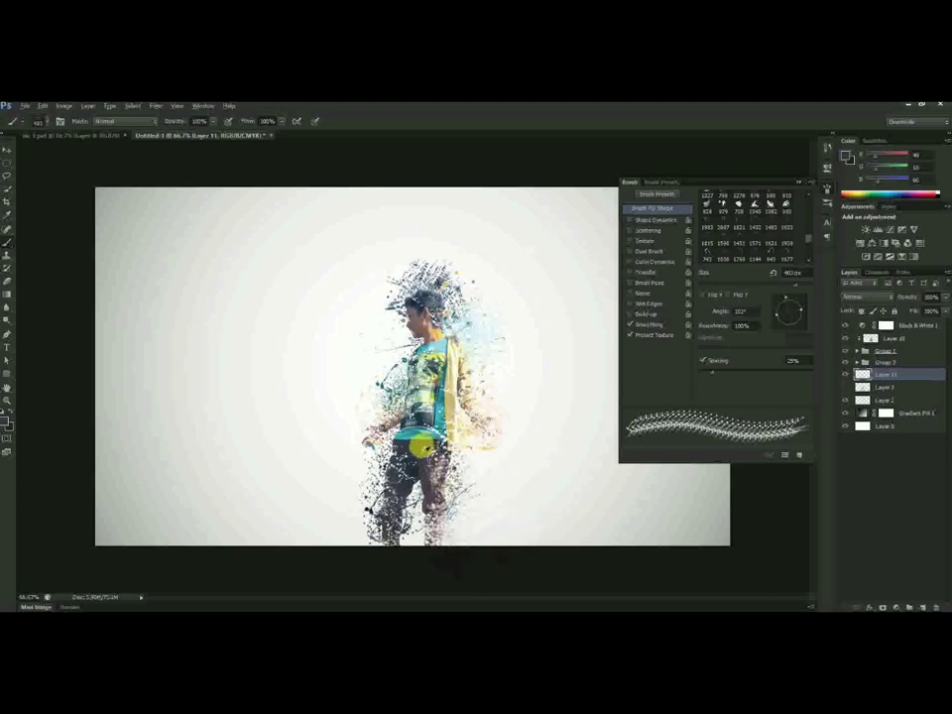
# - Sample mauve and yellow-green from the figure, adjust the foreground colour to a muted reddish brown in between, and stamp line splatters behind his back
pyautogui.keyDown('alt'); pyautogui.click(409, 432); pyautogui.keyUp('alt')
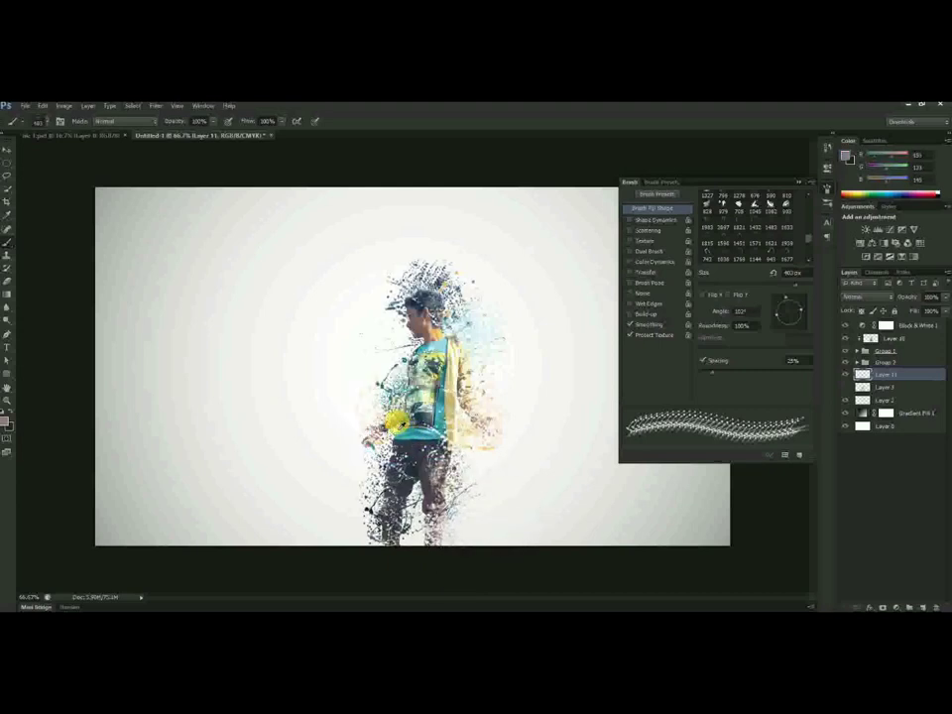
pyautogui.click(7, 420)
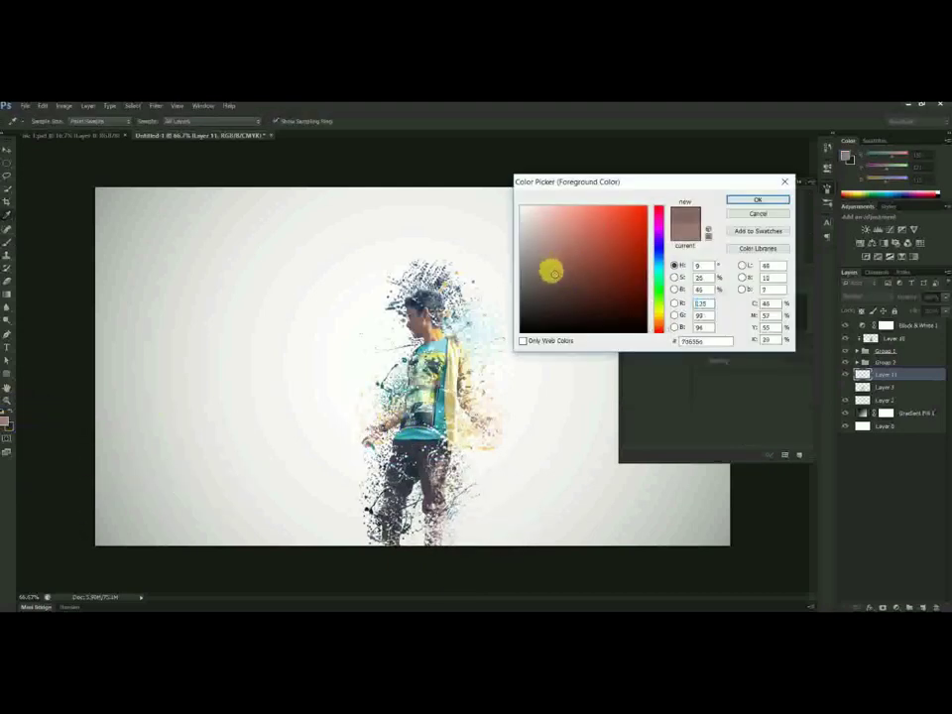
pyautogui.click(741, 201)
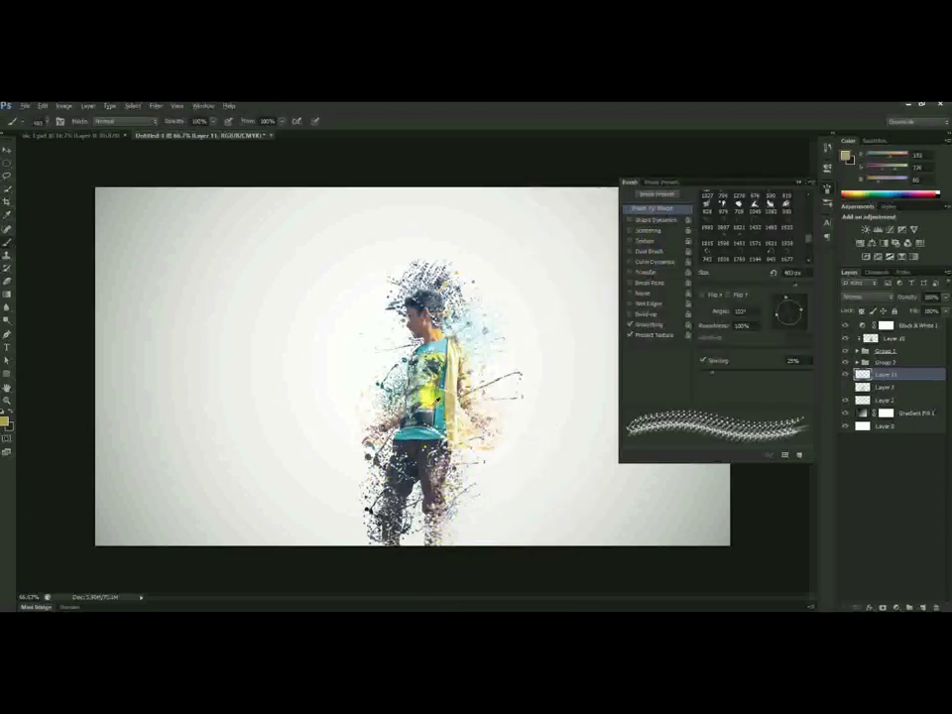
pyautogui.keyDown('alt'); pyautogui.click(428, 397); pyautogui.keyUp('alt')
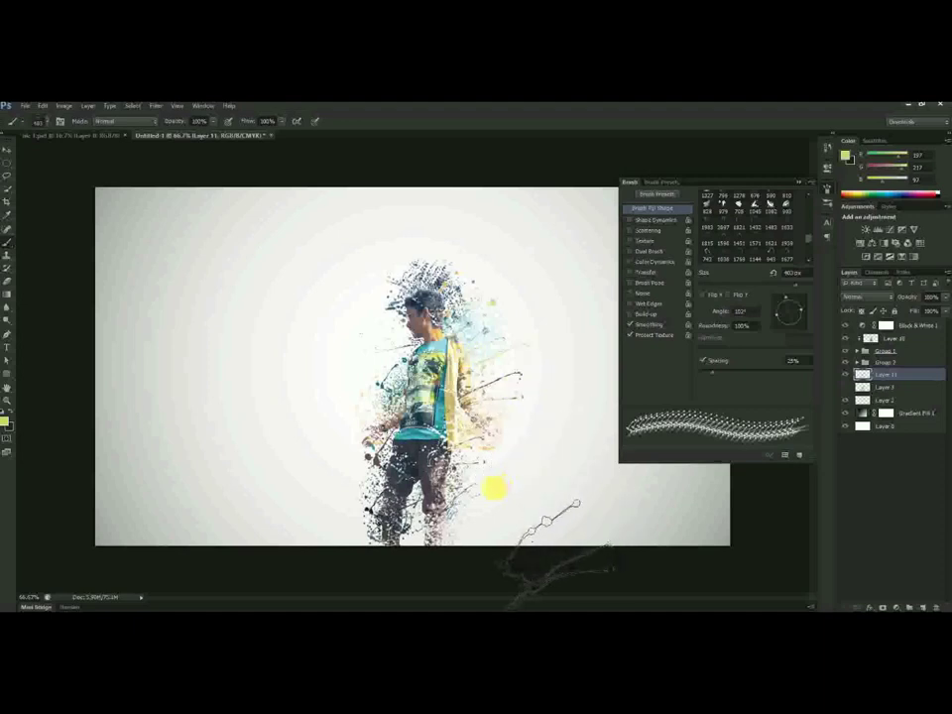
# - Sample a dark purple-grey from the leg, rotate and enlarge the brush tip, and stamp line splatters around both legs
pyautogui.keyDown('alt'); pyautogui.click(433, 503); pyautogui.keyUp('alt')
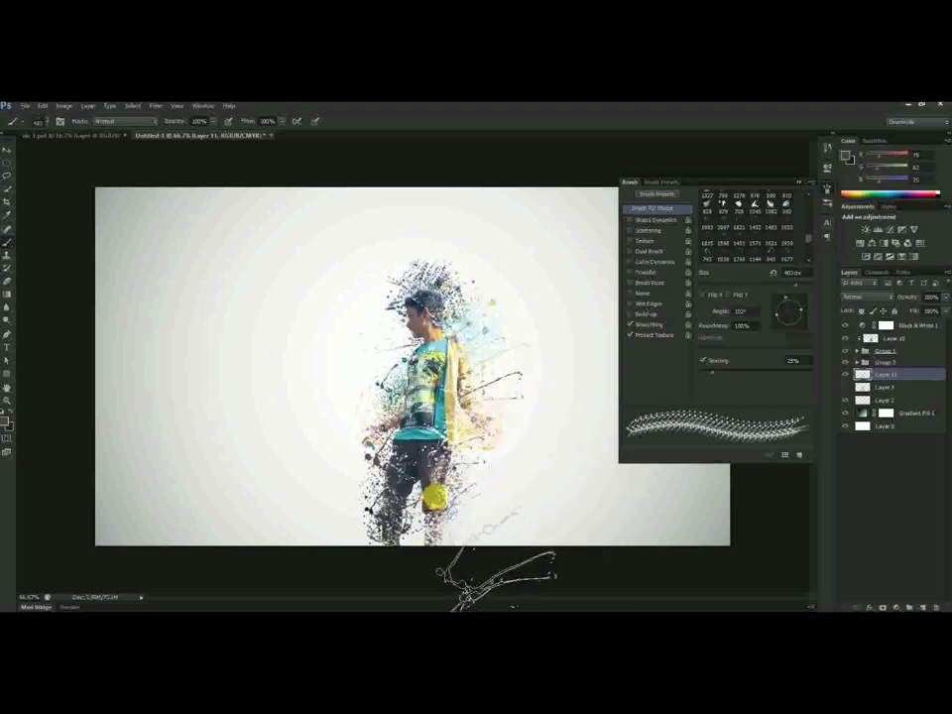
pyautogui.click(782, 298)
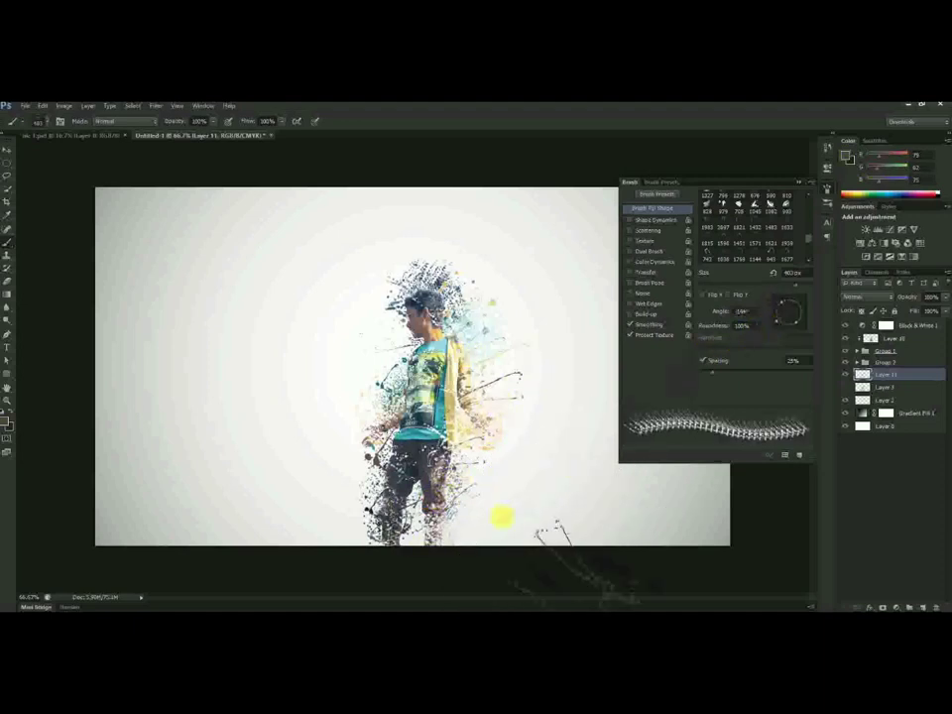
pyautogui.click(421, 480)
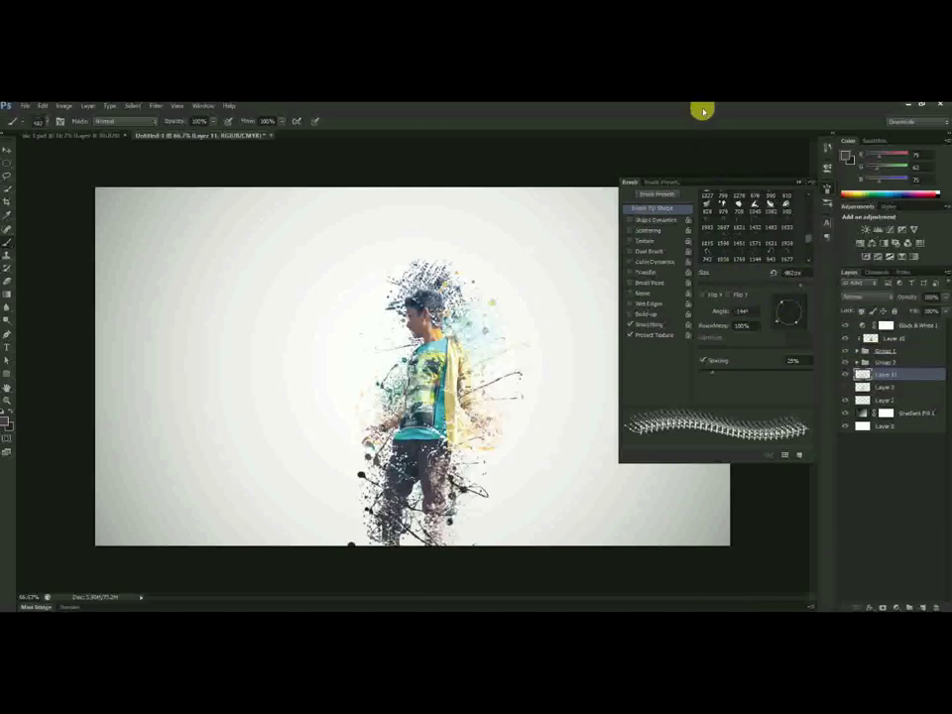
# - Hide Layer 10 and select it with the Move tool active
pyautogui.click(6, 149)
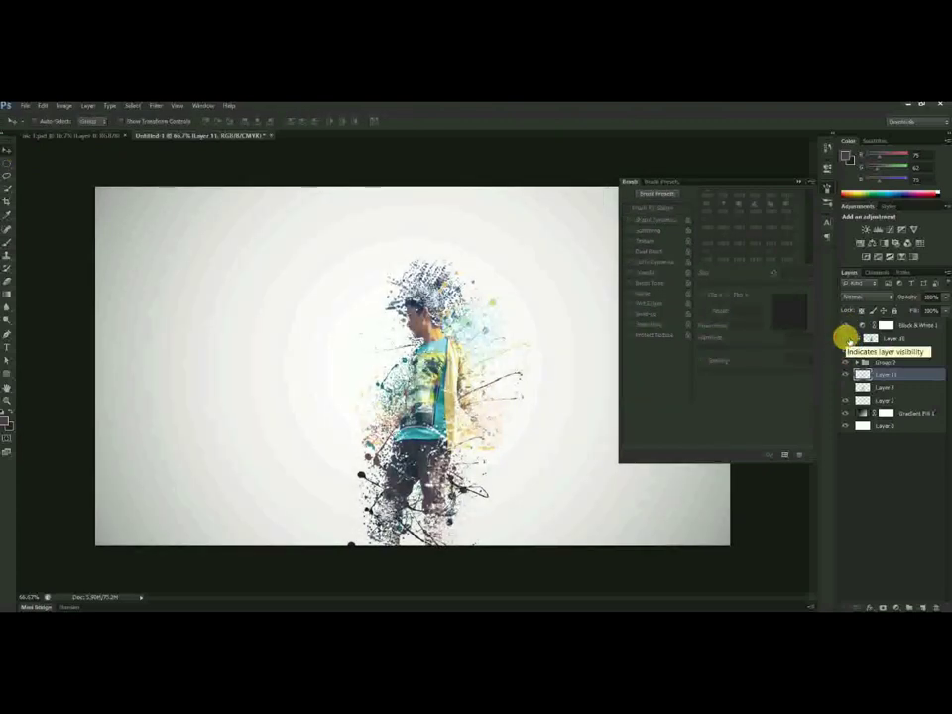
pyautogui.click(846, 338)
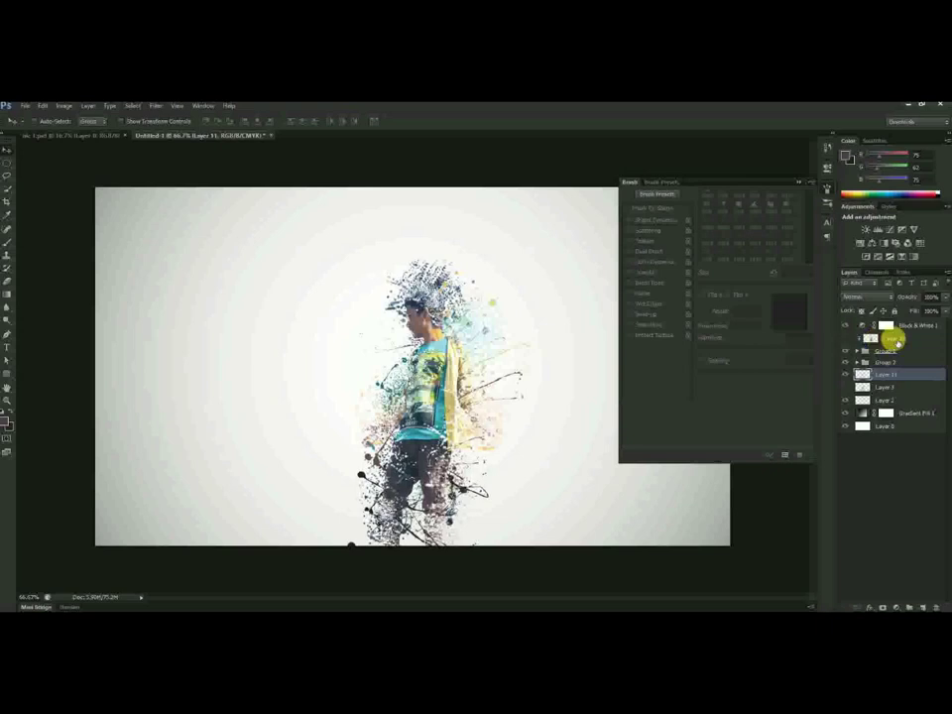
pyautogui.click(895, 340)
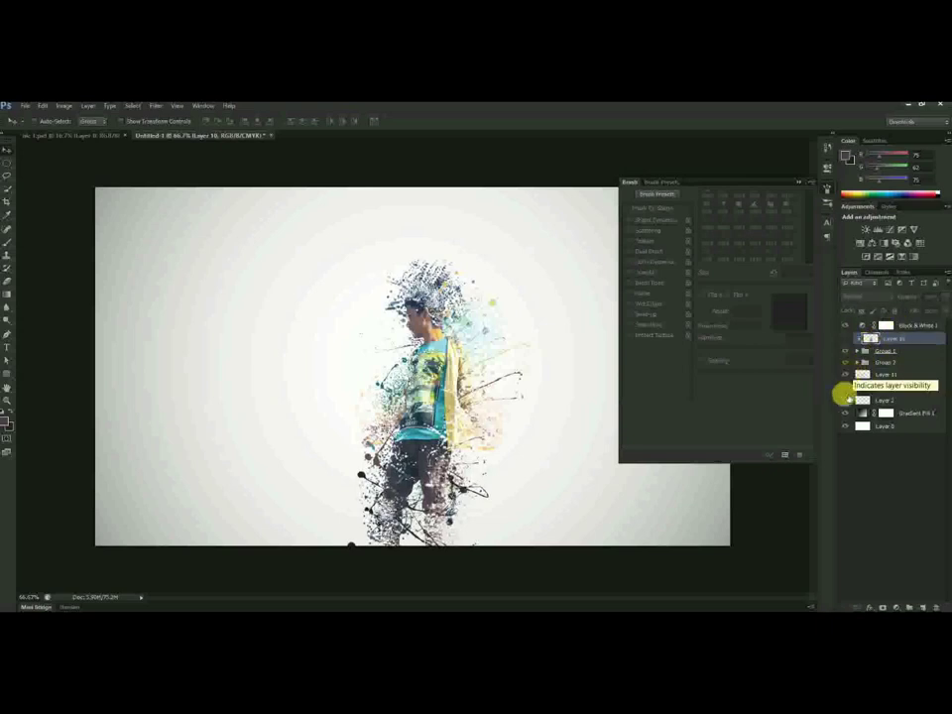
# - Compare the image with and without the splatters on Layer 11, Layer 3 and Layer 2
pyautogui.click(844, 373)
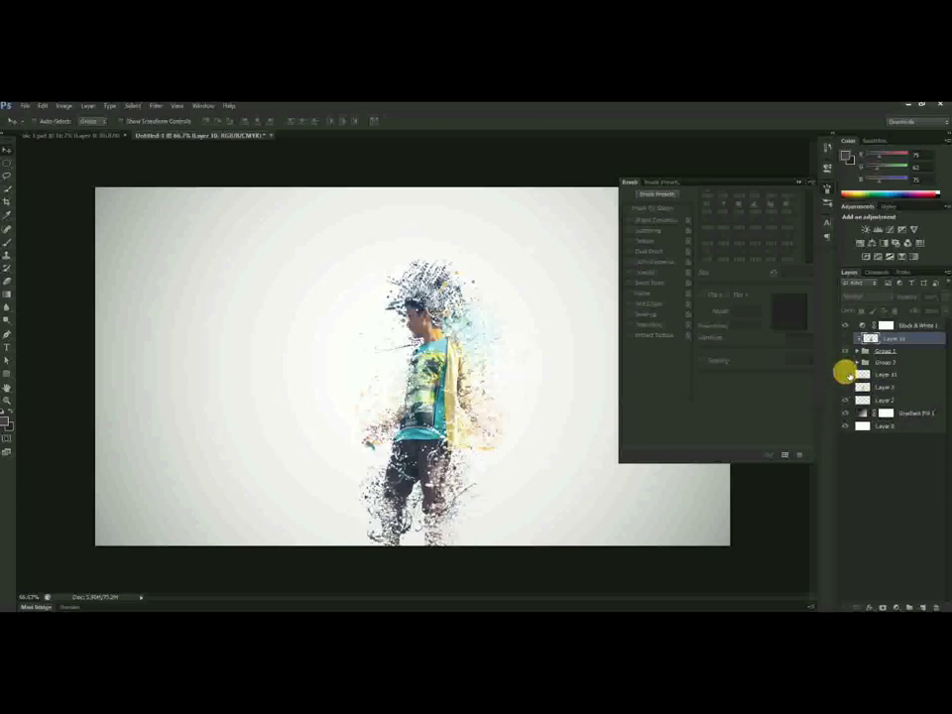
pyautogui.click(845, 374)
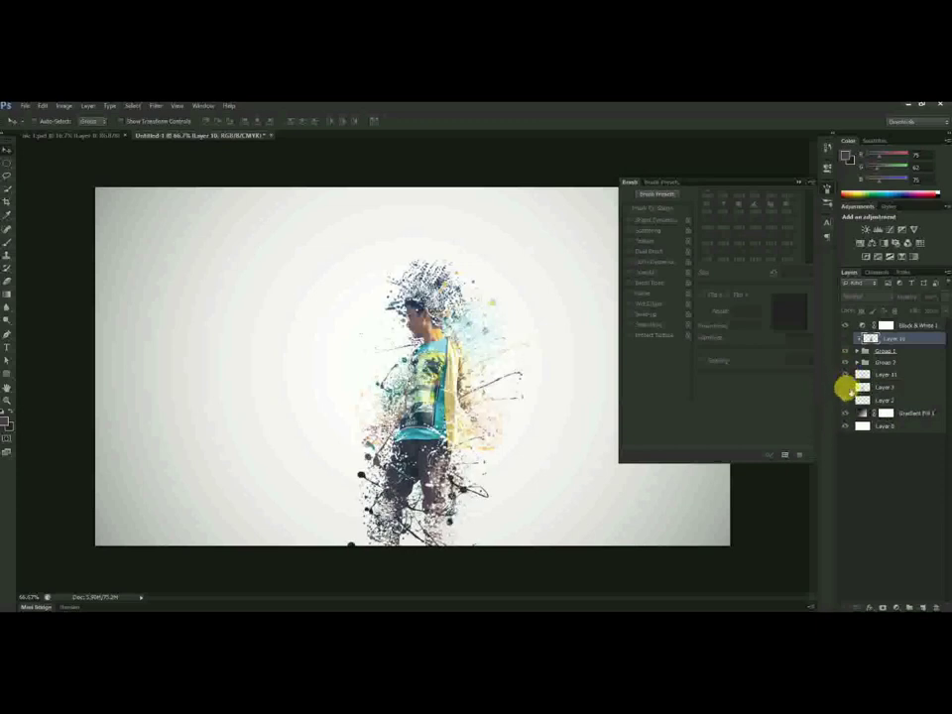
pyautogui.click(843, 387)
pyautogui.click(846, 387)
pyautogui.click(844, 375)
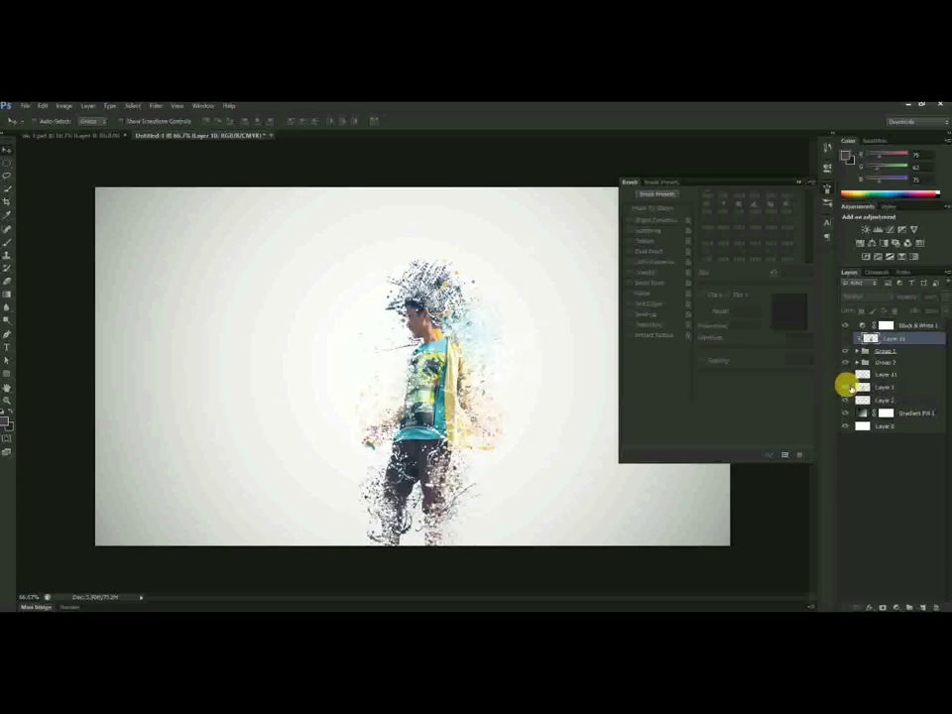
pyautogui.click(845, 387)
pyautogui.click(845, 386)
pyautogui.click(845, 398)
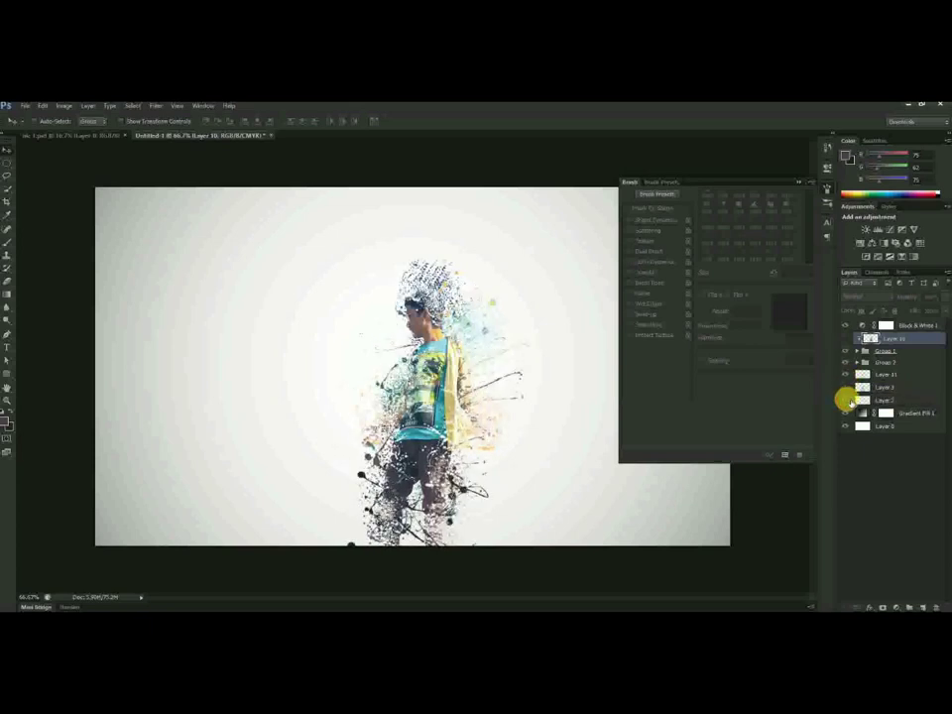
pyautogui.click(844, 399)
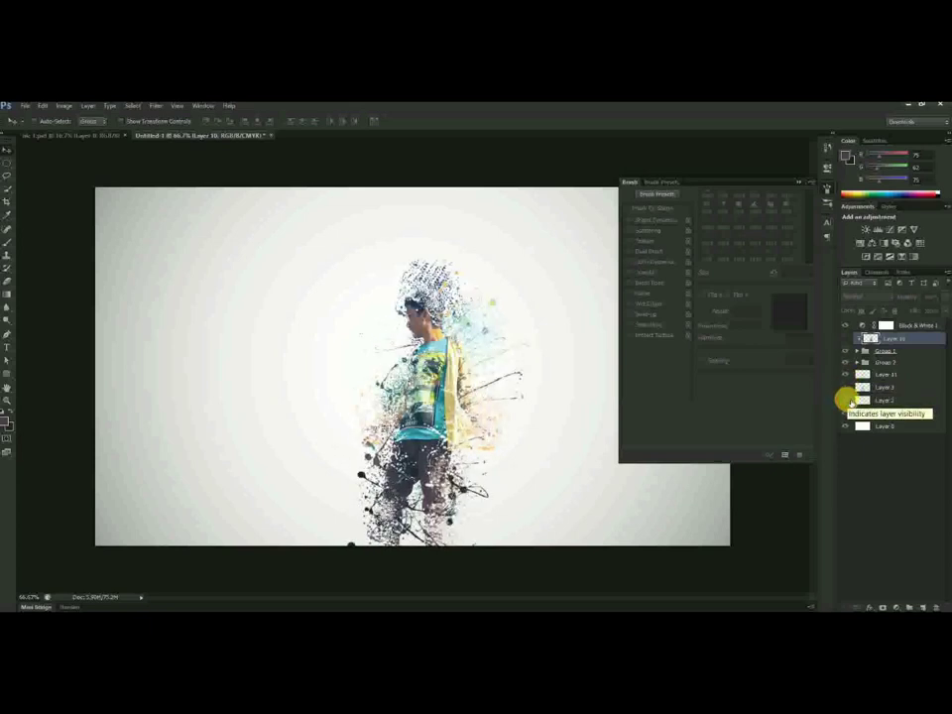